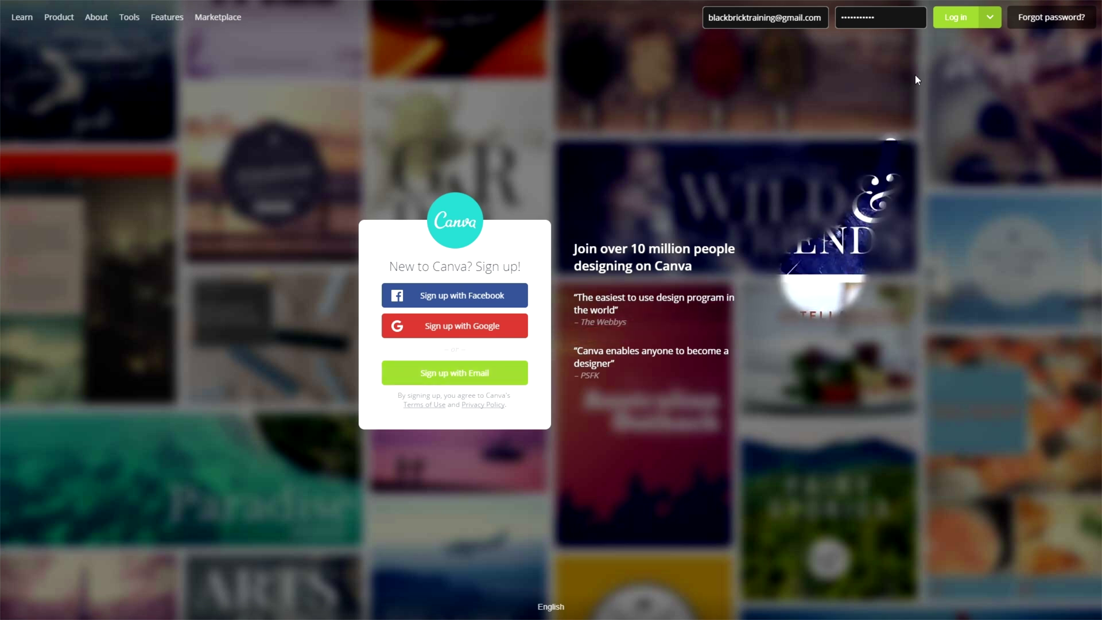
Log in to Canva, check the account menu, then go to Create a design.
left_click(953, 15)
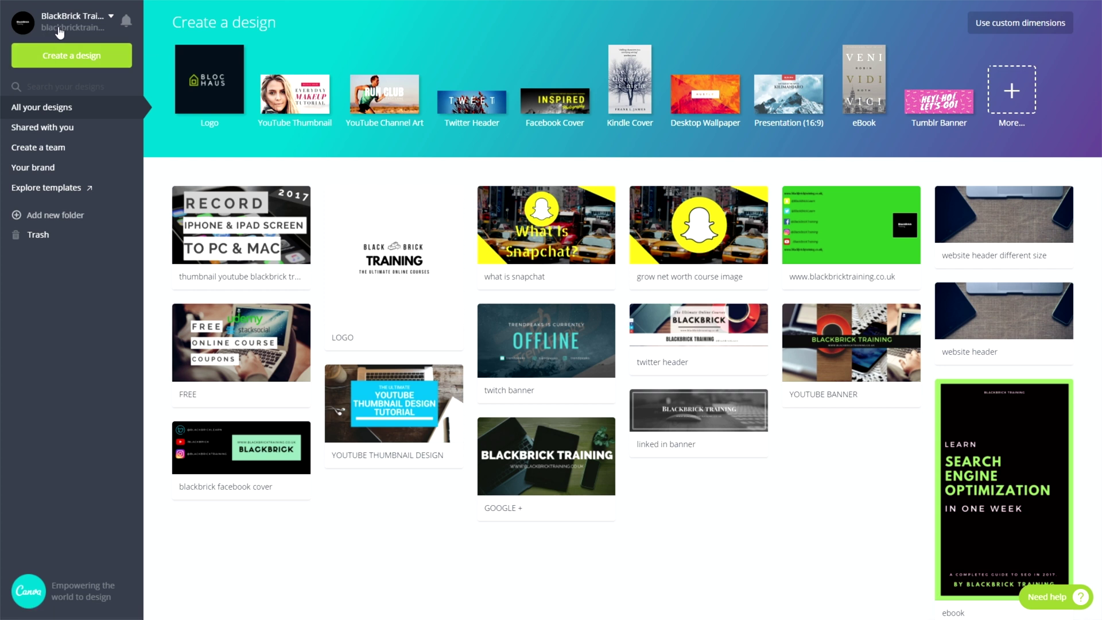
left_click(110, 22)
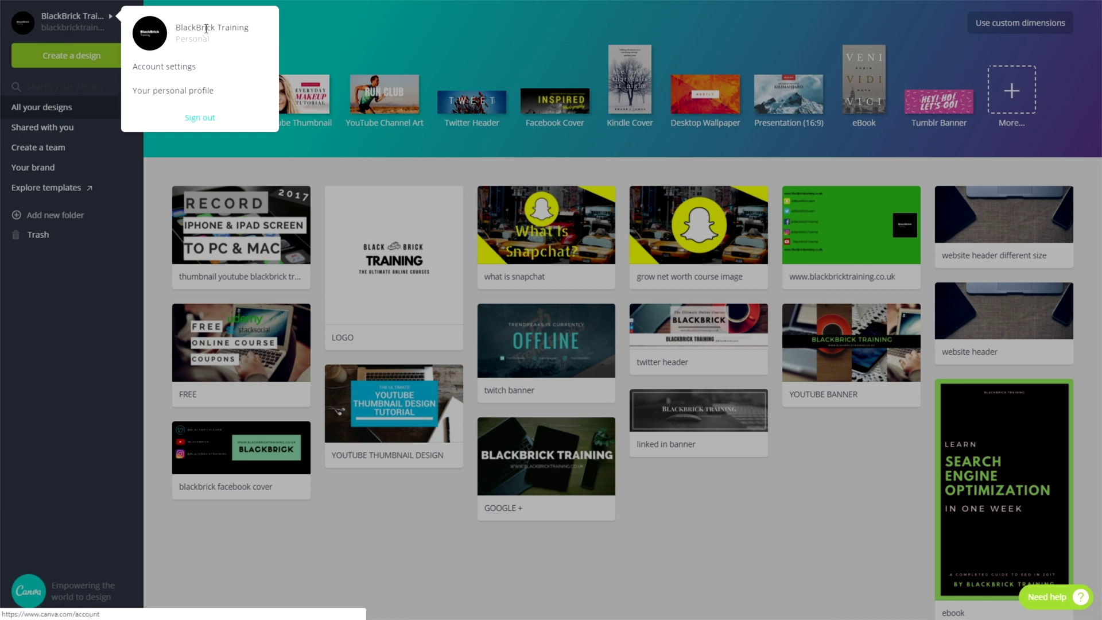
left_click(310, 49)
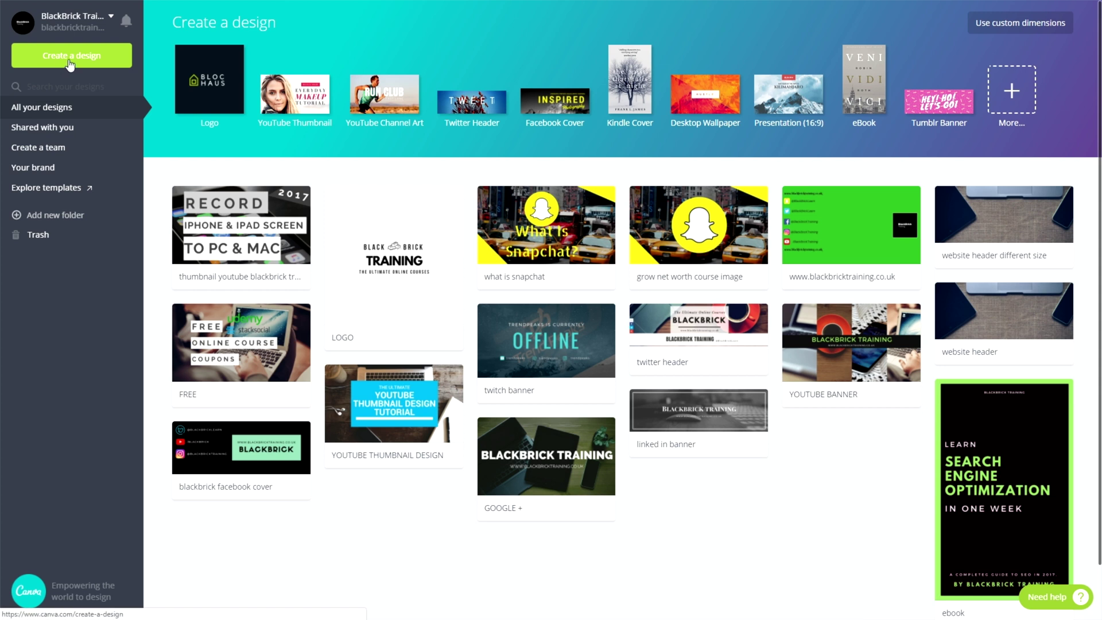
left_click(45, 55)
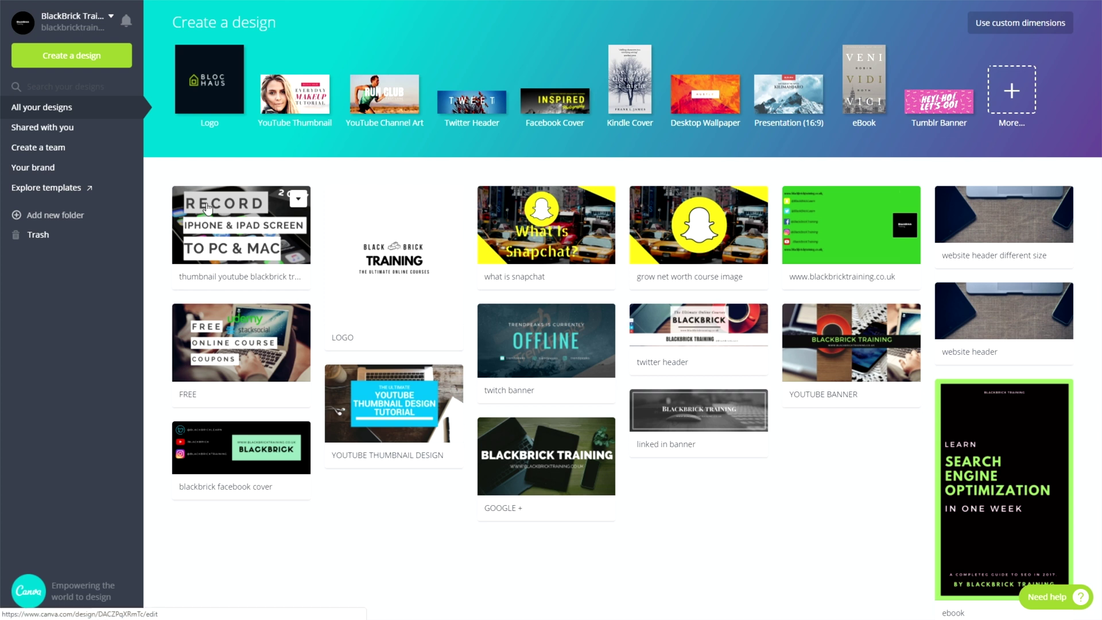
left_click(298, 199)
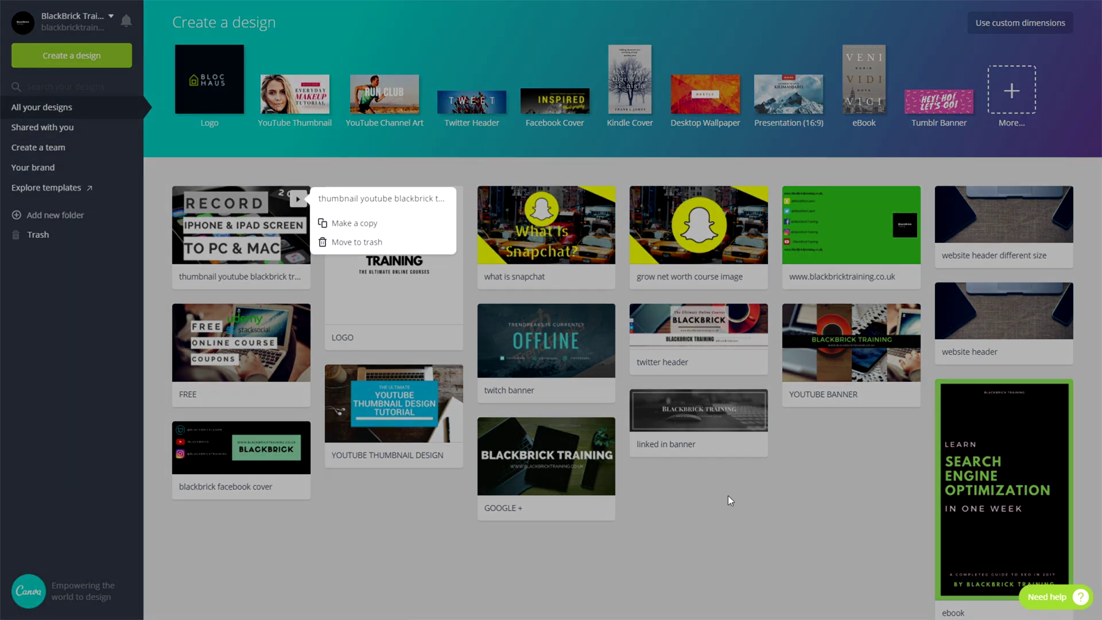
left_click(454, 337)
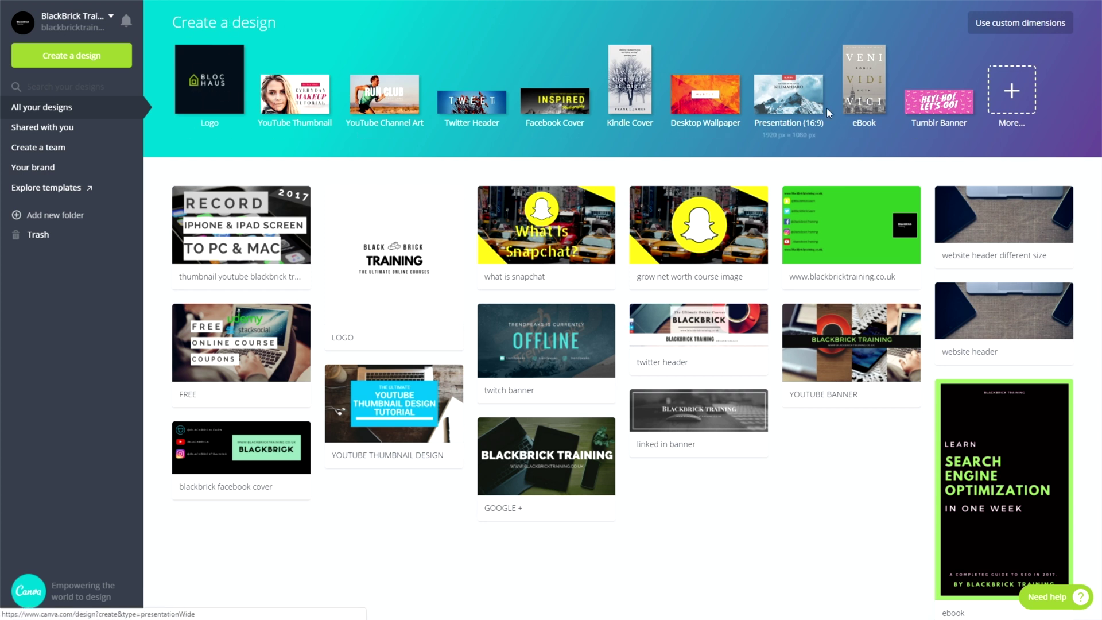
Expand the design types with More... and scroll through the full list.
left_click(1008, 89)
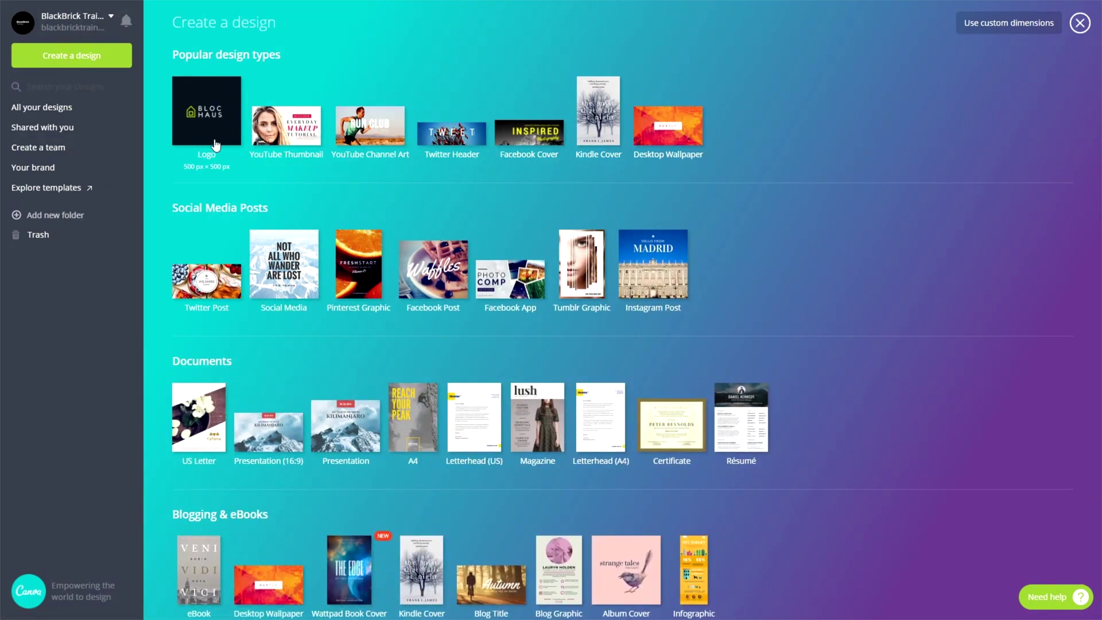
scroll(236, 138, "down", 3)
scroll(212, 63, "down", 3)
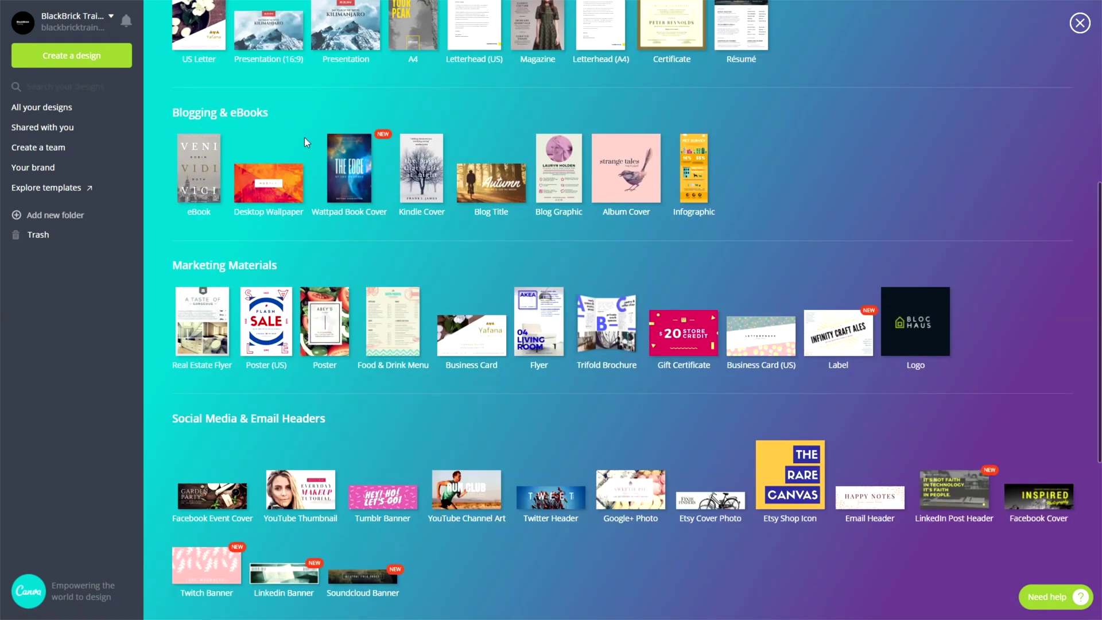
scroll(304, 137, "down", 3)
scroll(319, 95, "down", 3)
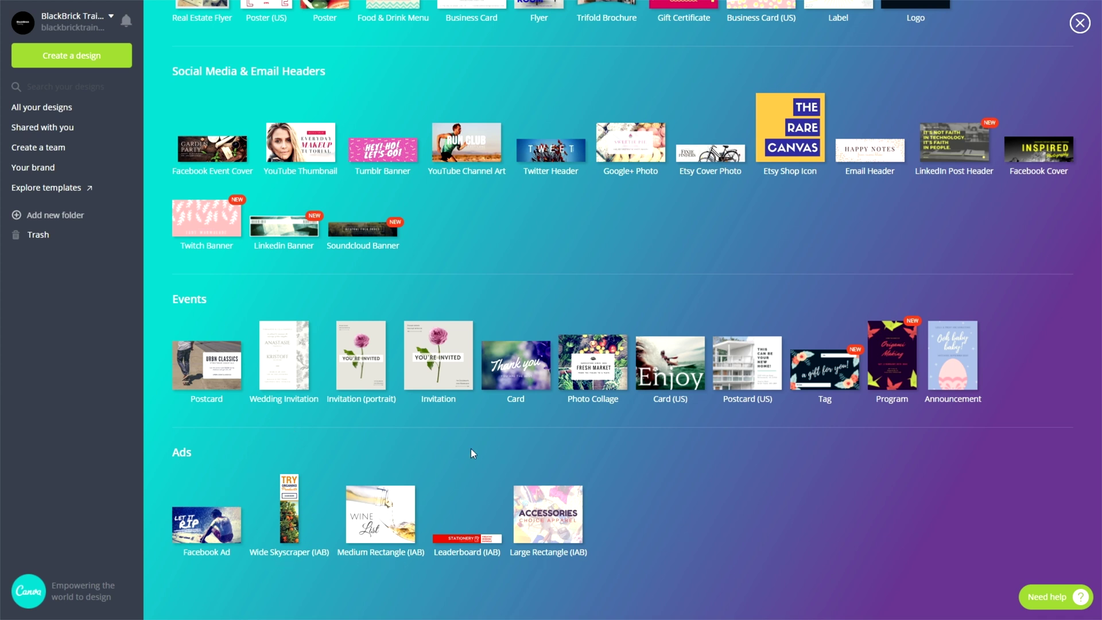
scroll(484, 450, "up", 4)
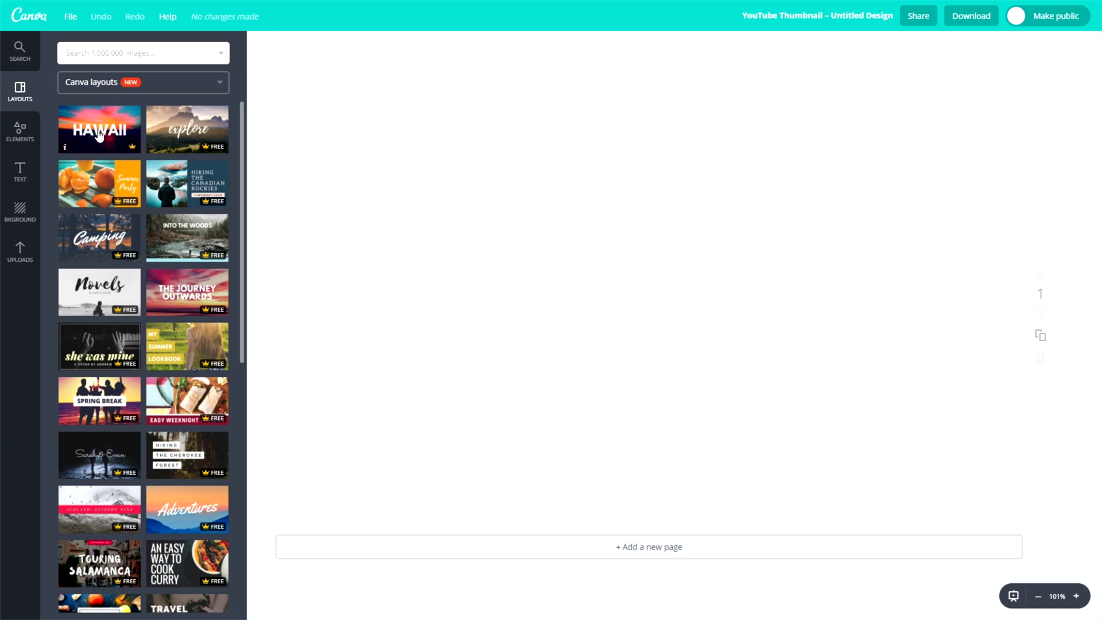
Apply the explore layout, select its text, then undo it.
left_click(178, 134)
left_click(480, 241)
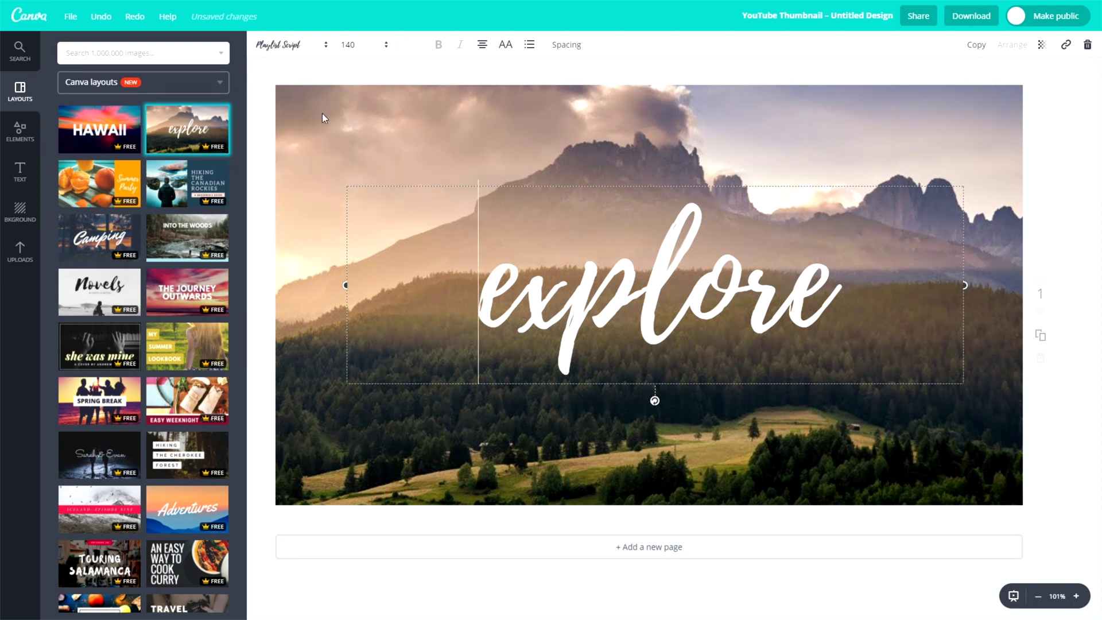
key("ctrl+z")
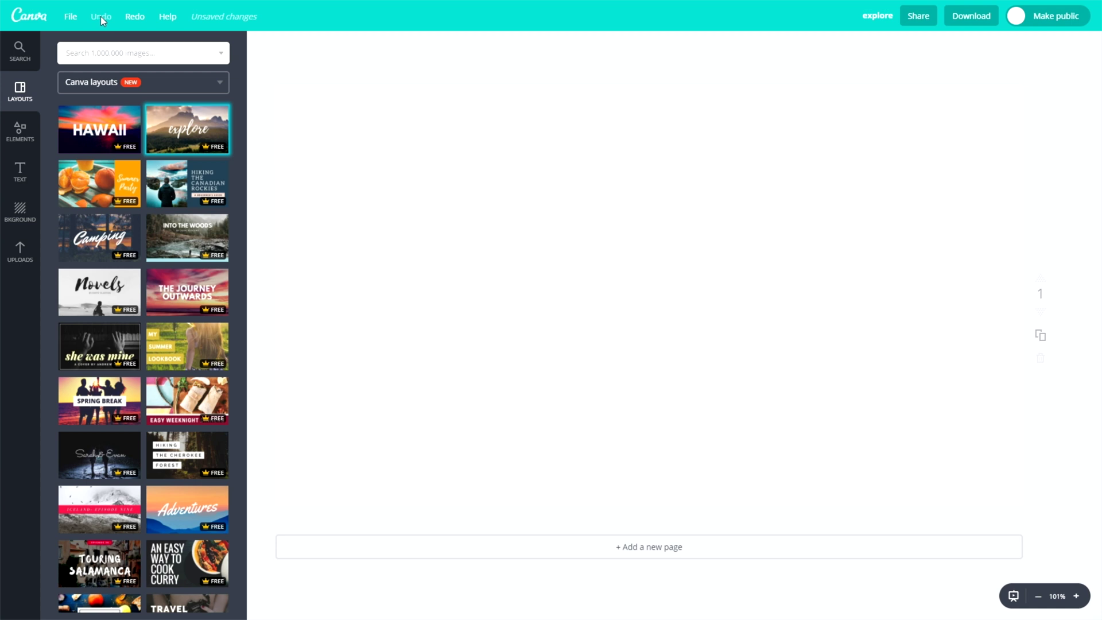
Look at the File menu, then redo and undo the explore layout, leaving the canvas blank.
left_click(70, 18)
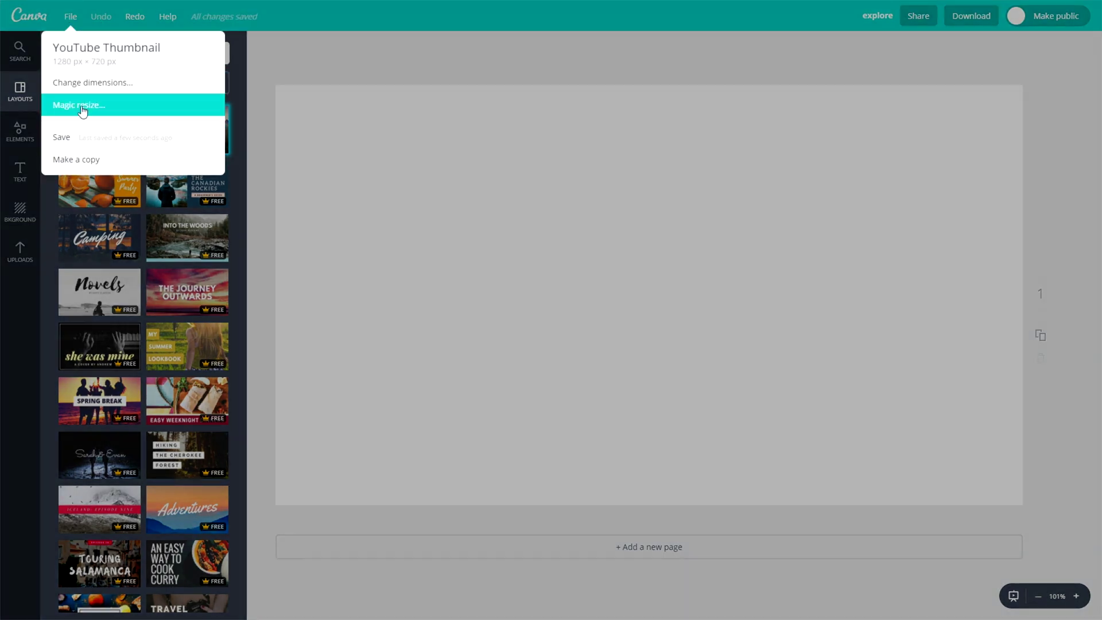
left_click(66, 19)
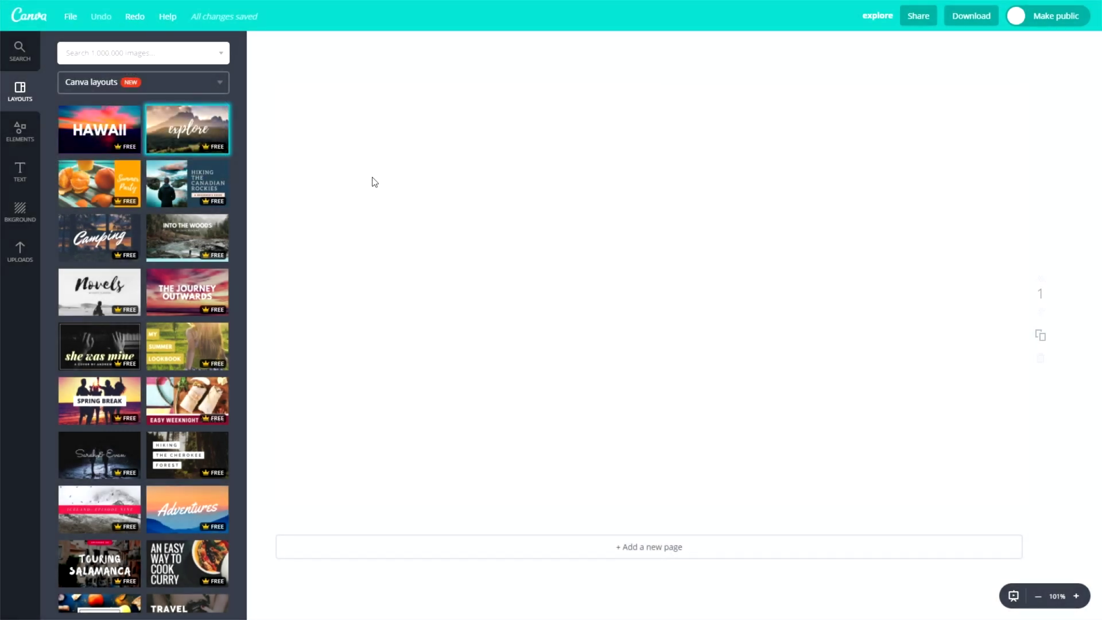
left_click(134, 17)
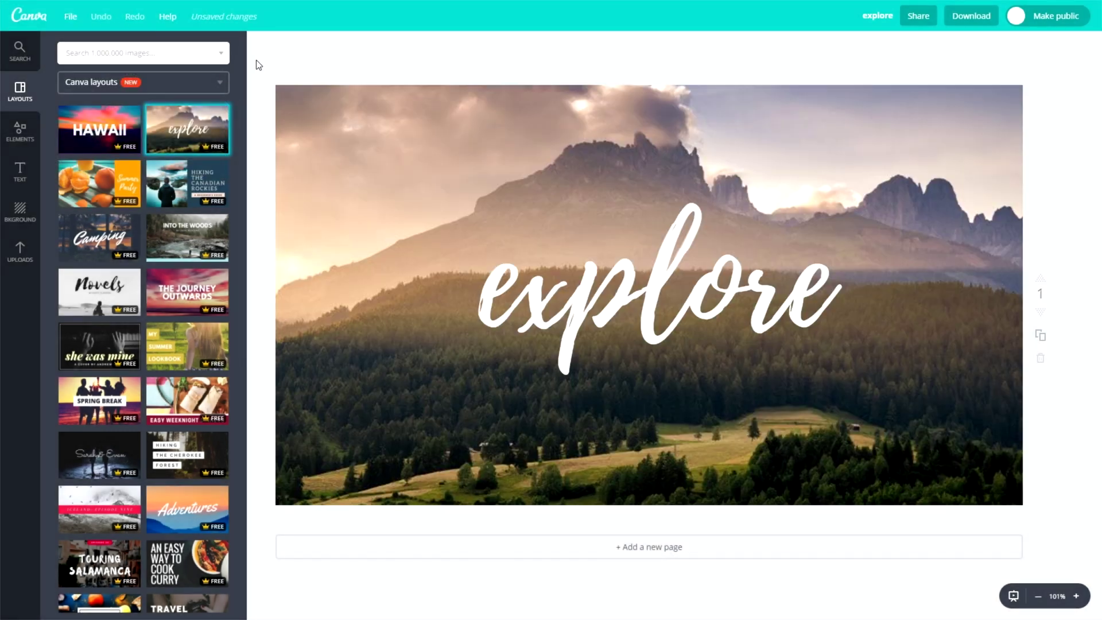
left_click(102, 17)
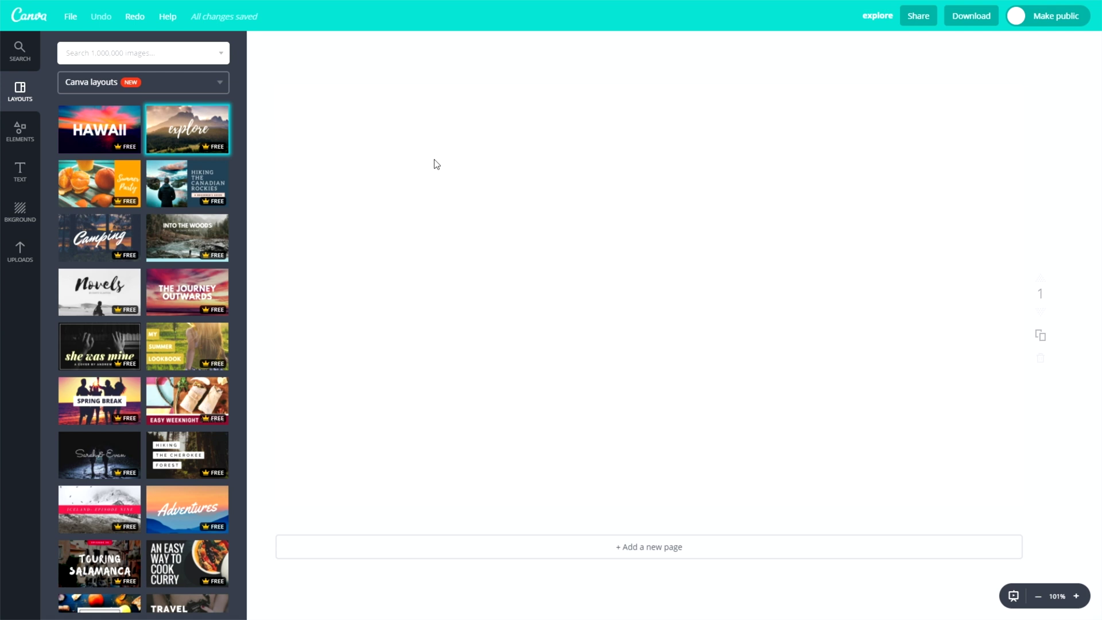
Rename the design to 'test file'.
left_click(878, 15)
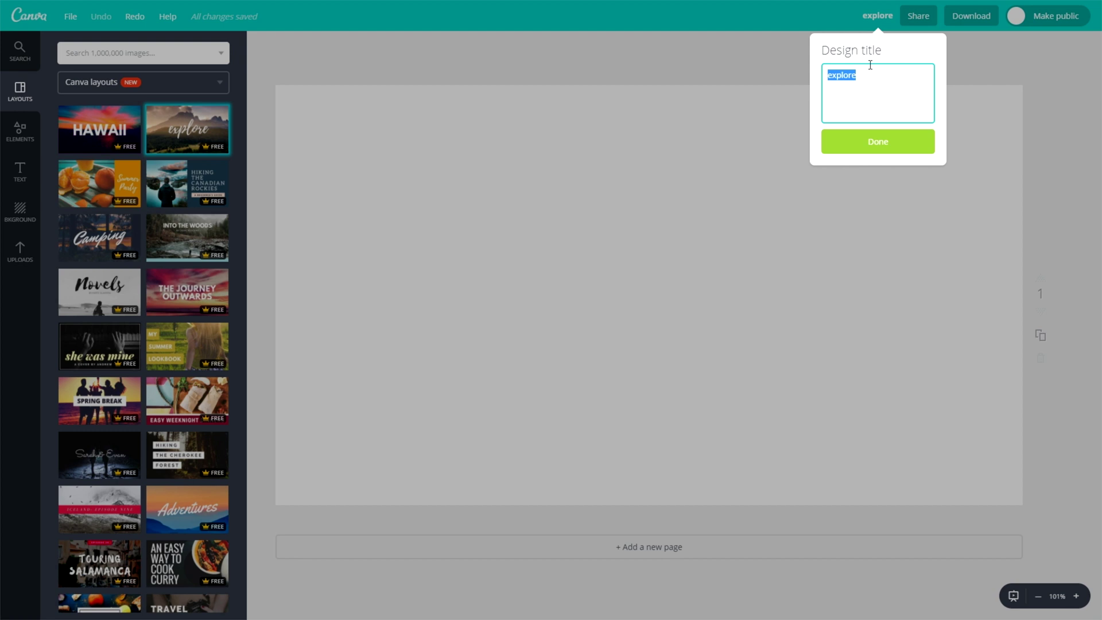
type("test file")
key("Return")
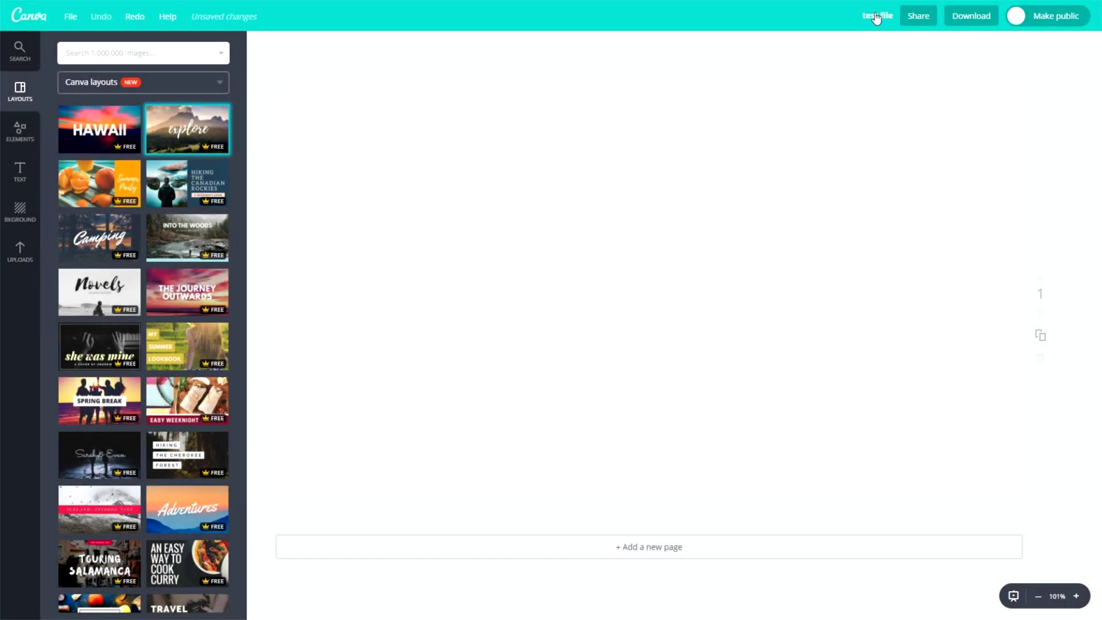
Review the social media, collaboration link and embed sharing options, then close Share.
left_click(919, 17)
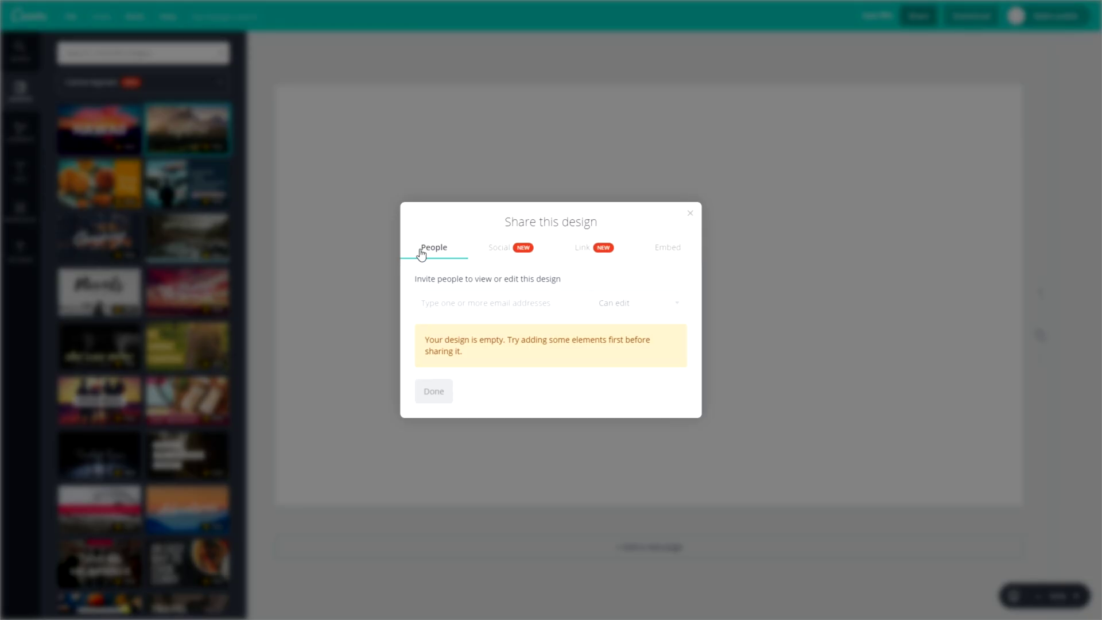
left_click(501, 251)
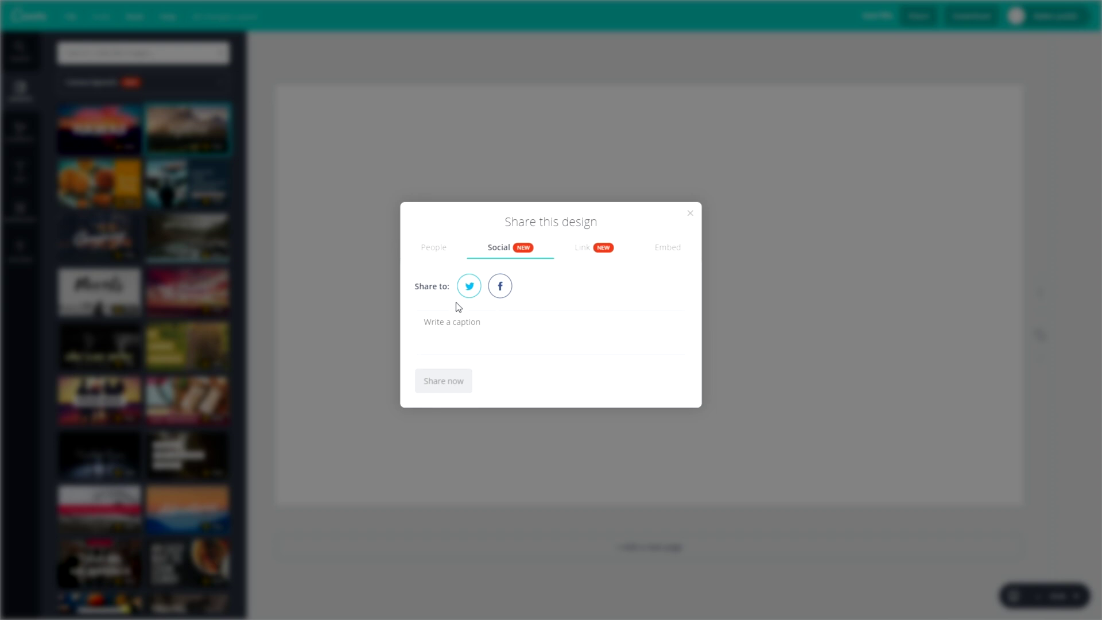
left_click(596, 252)
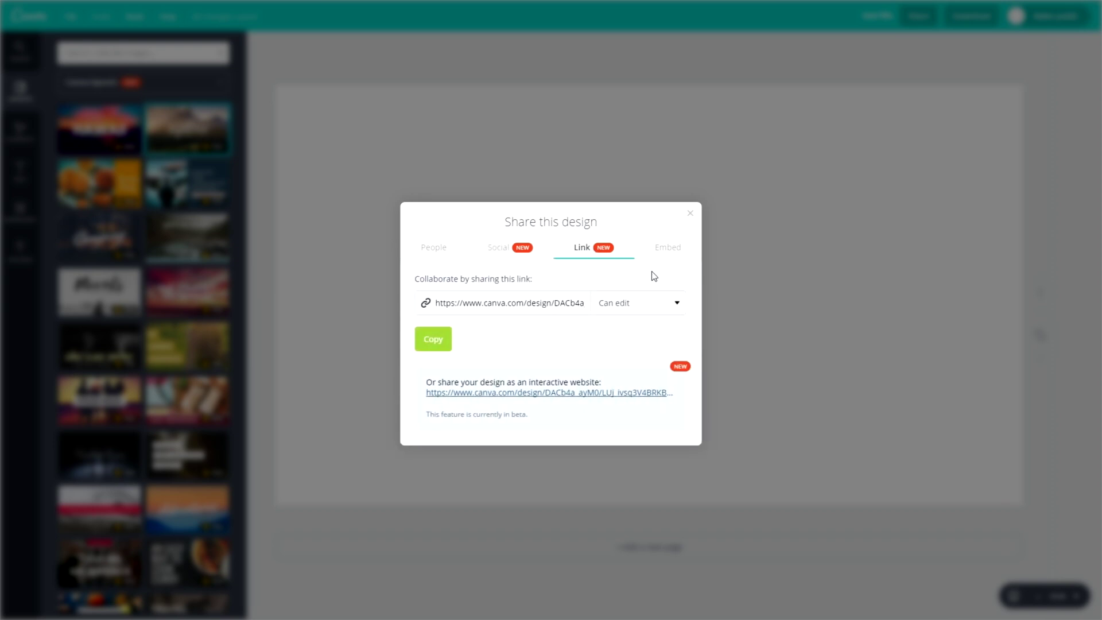
left_click(666, 253)
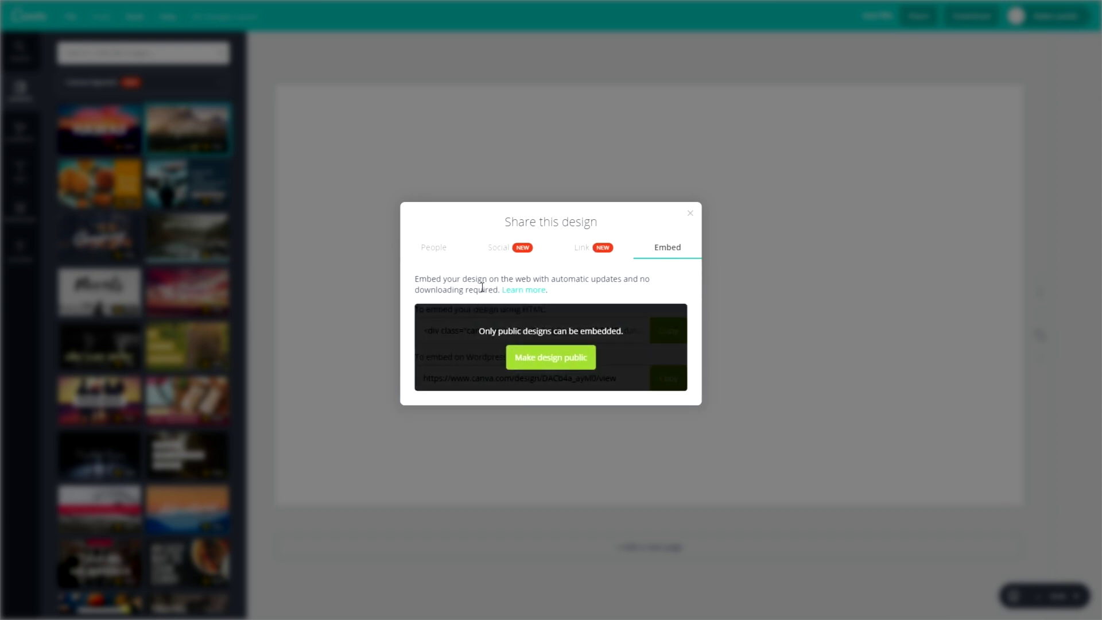
left_click(690, 214)
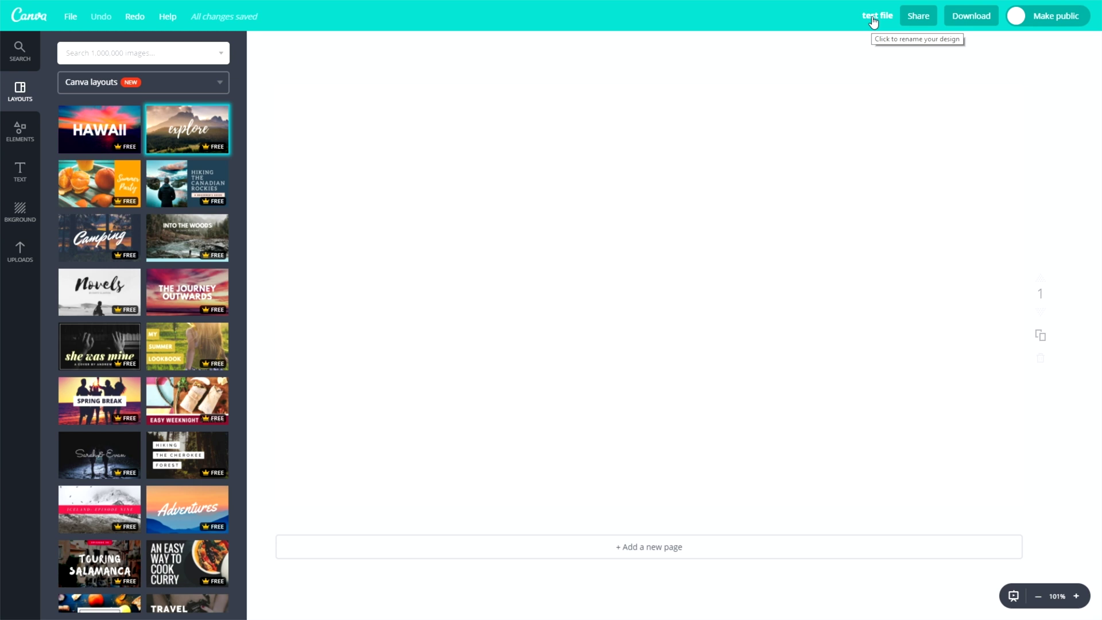
Glance at the download options, then reapply the explore layout to the canvas.
left_click(956, 18)
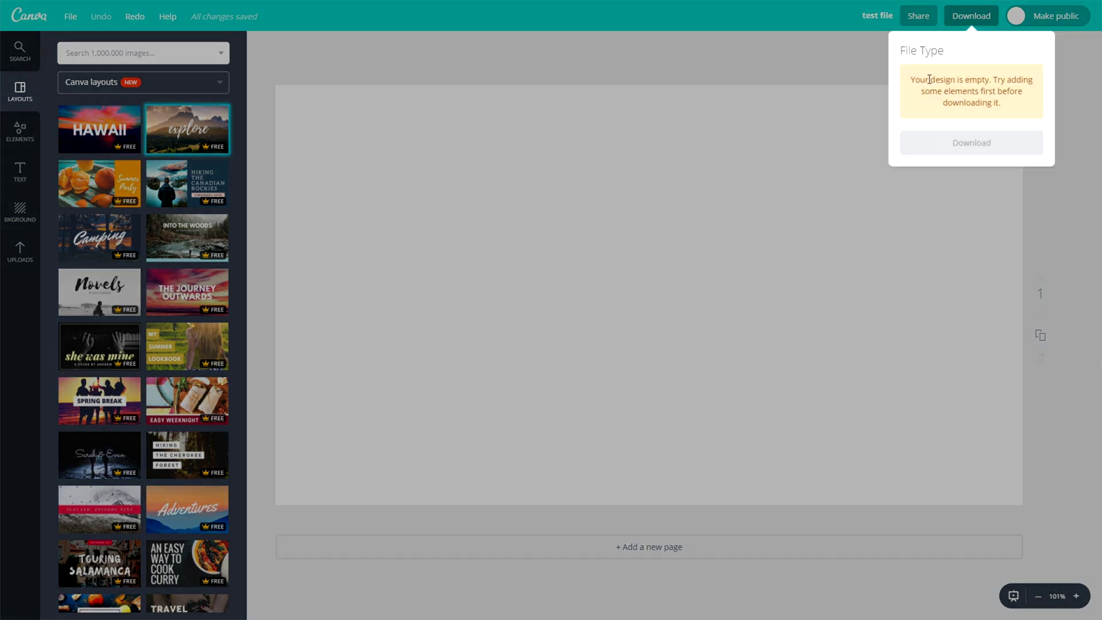
left_click(815, 107)
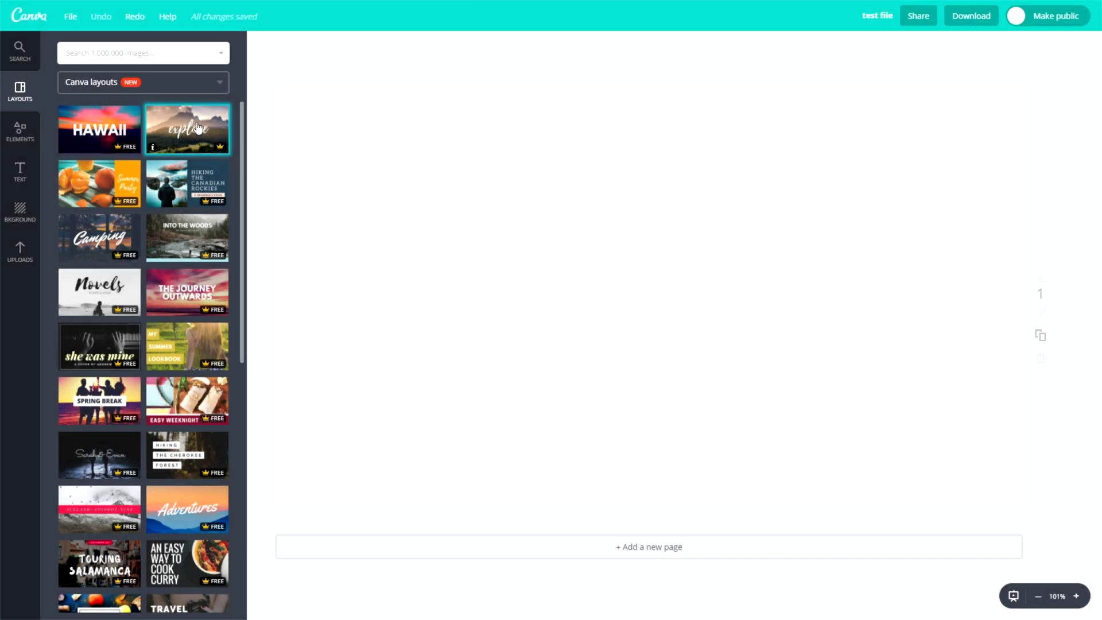
left_click(198, 128)
Review the download file types, keep PNG (Recommended), and close the Download panel.
left_click(974, 19)
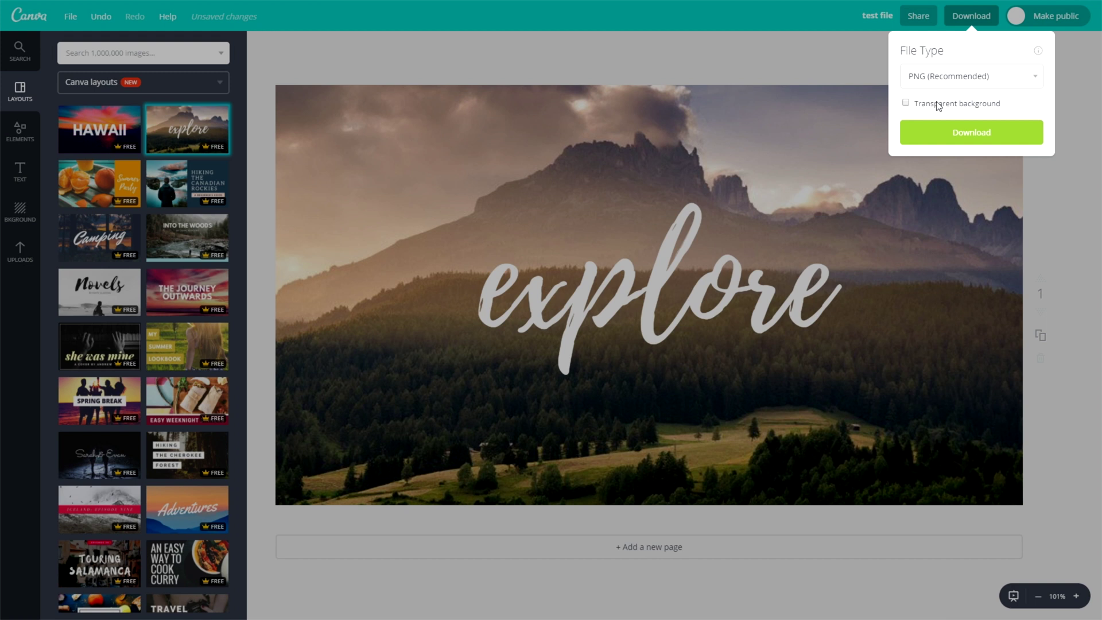
left_click(946, 85)
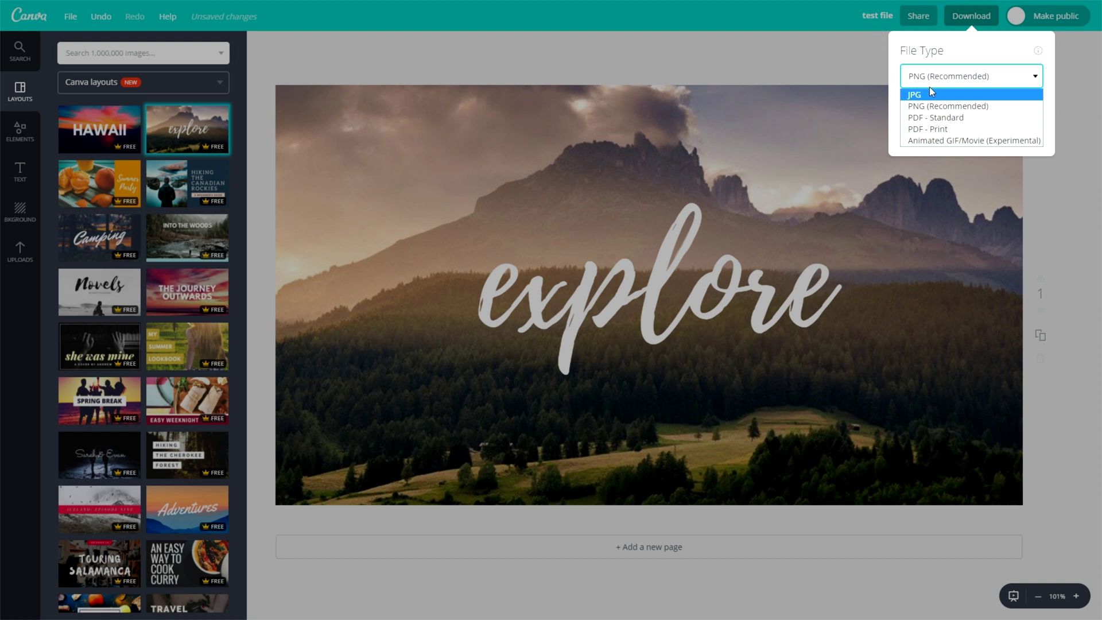
left_click(785, 70)
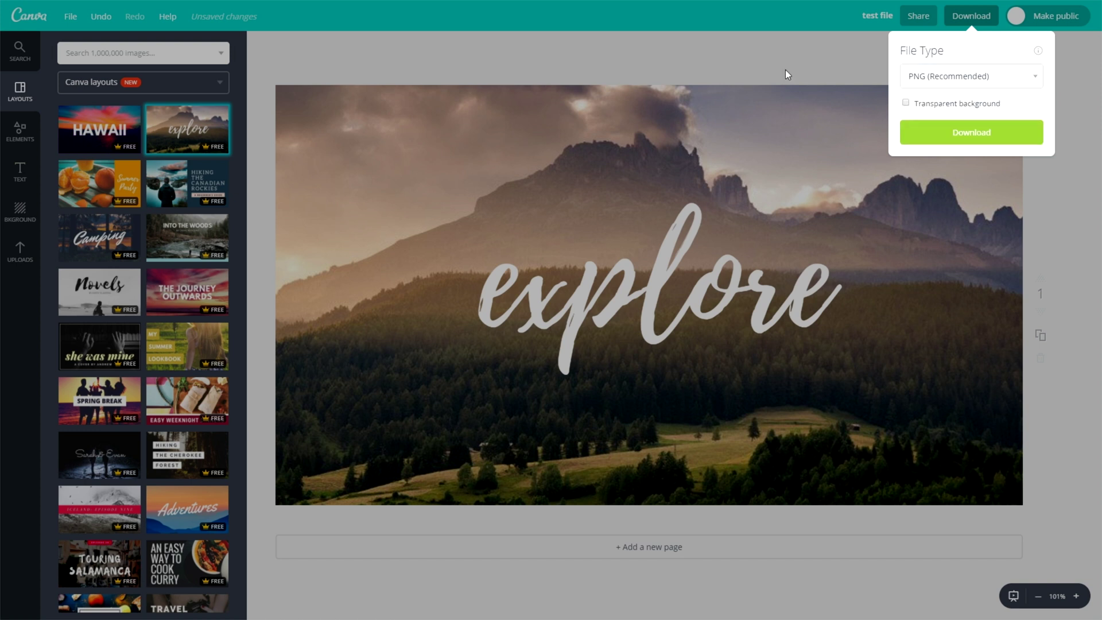
left_click(785, 71)
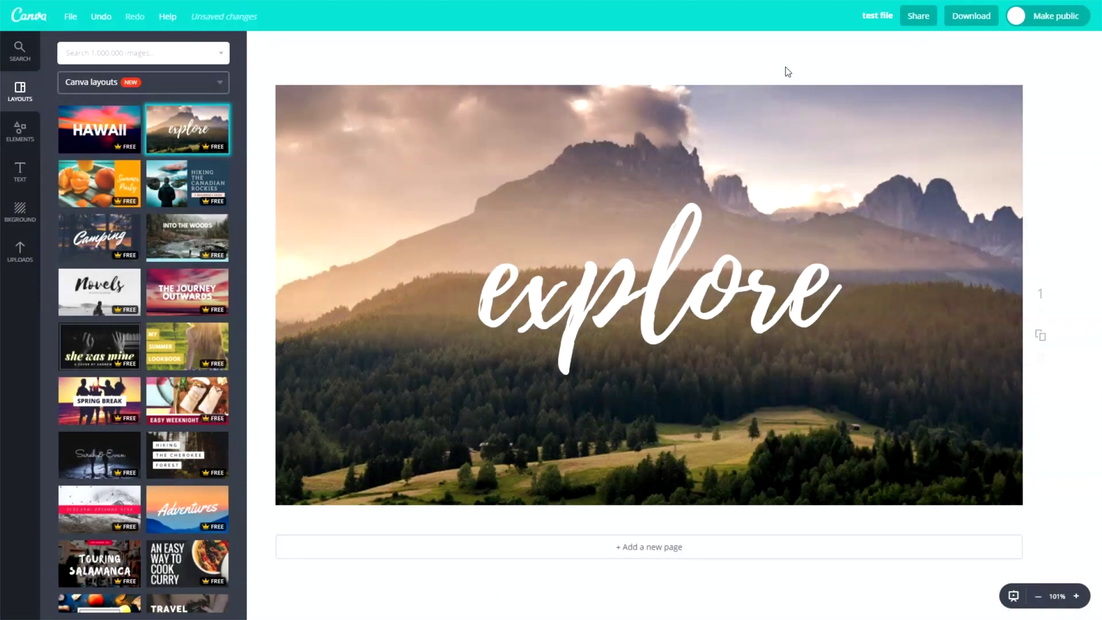
Open Make public and switch public sharing back off so the design stays private.
left_click(1019, 15)
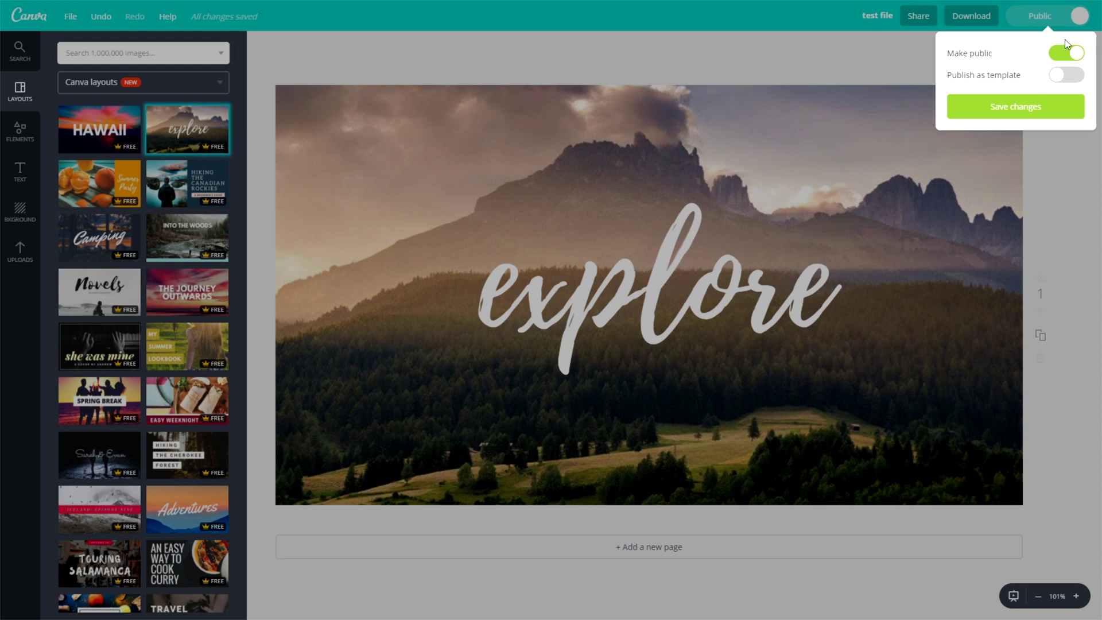
left_click(1079, 19)
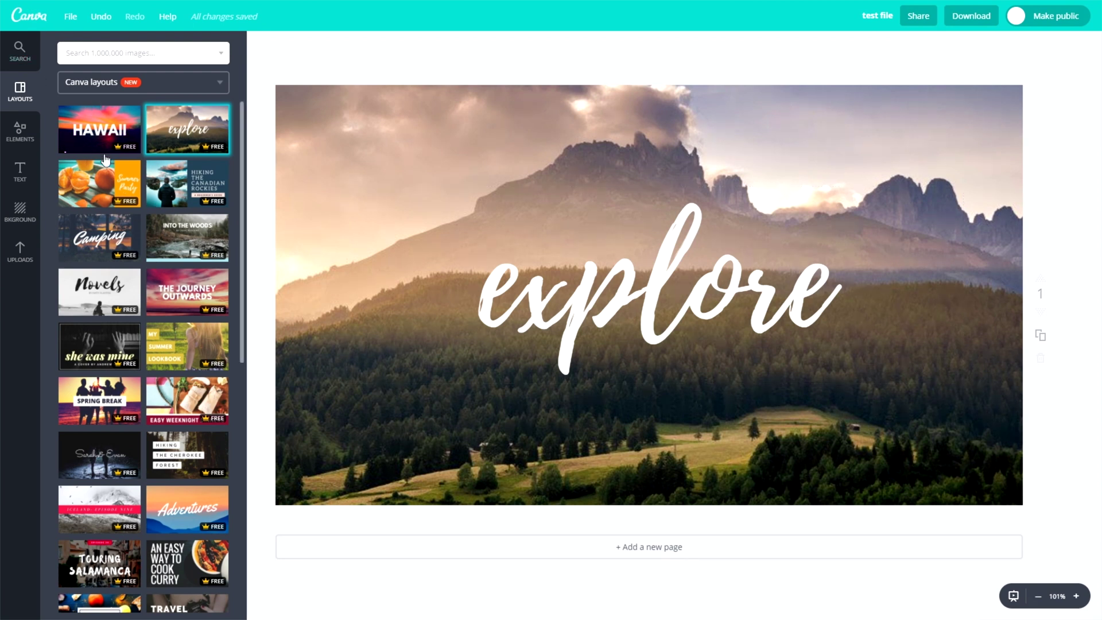
Scroll the layouts and apply the 'How to cook really yummy BURGERS' template.
scroll(105, 160, "down", 15)
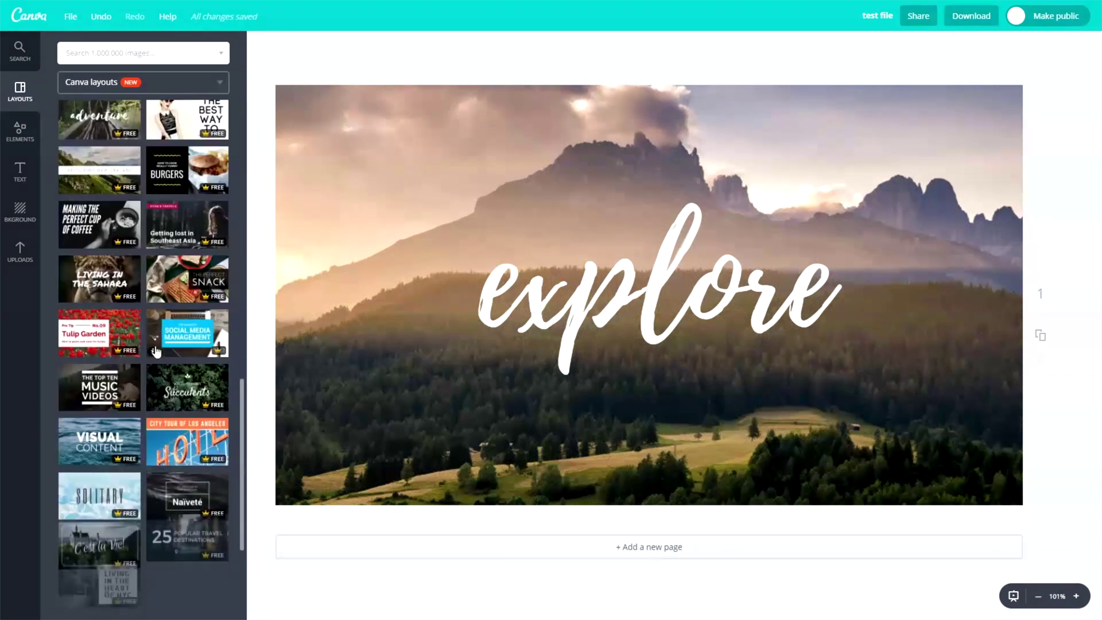
scroll(156, 351, "down", 4)
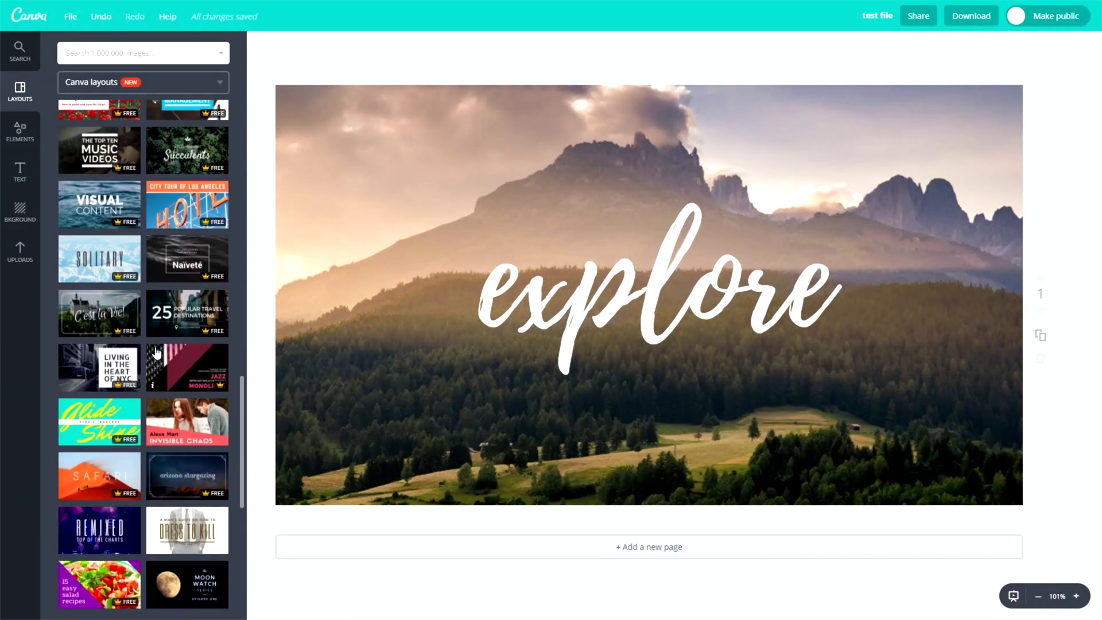
scroll(166, 349, "up", 10)
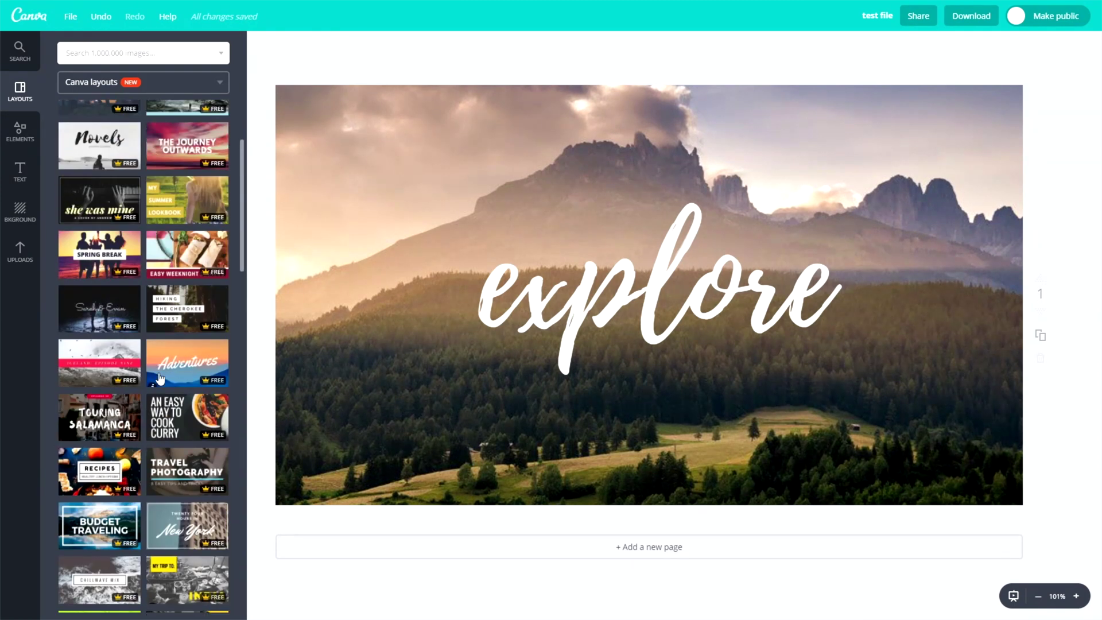
scroll(138, 283, "down", 10)
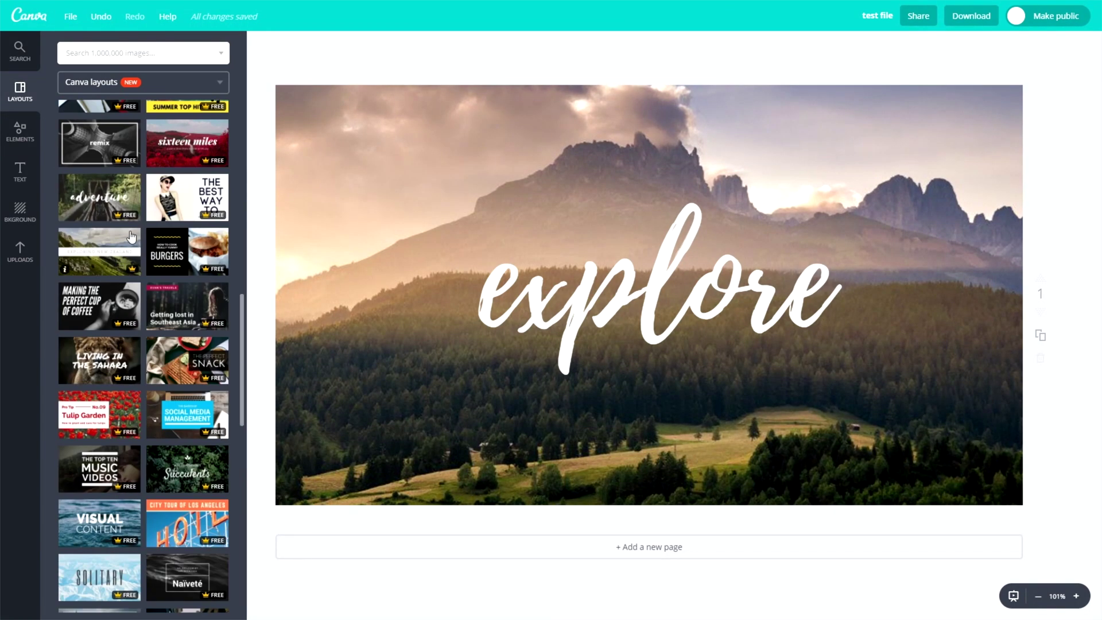
left_click(176, 241)
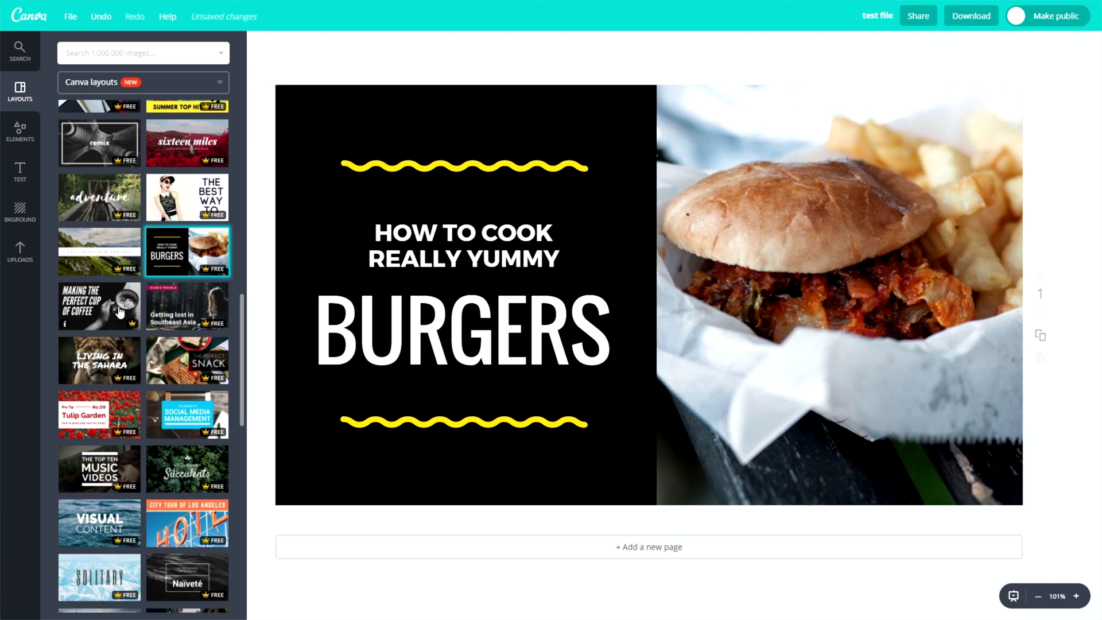
scroll(211, 267, "up", 10)
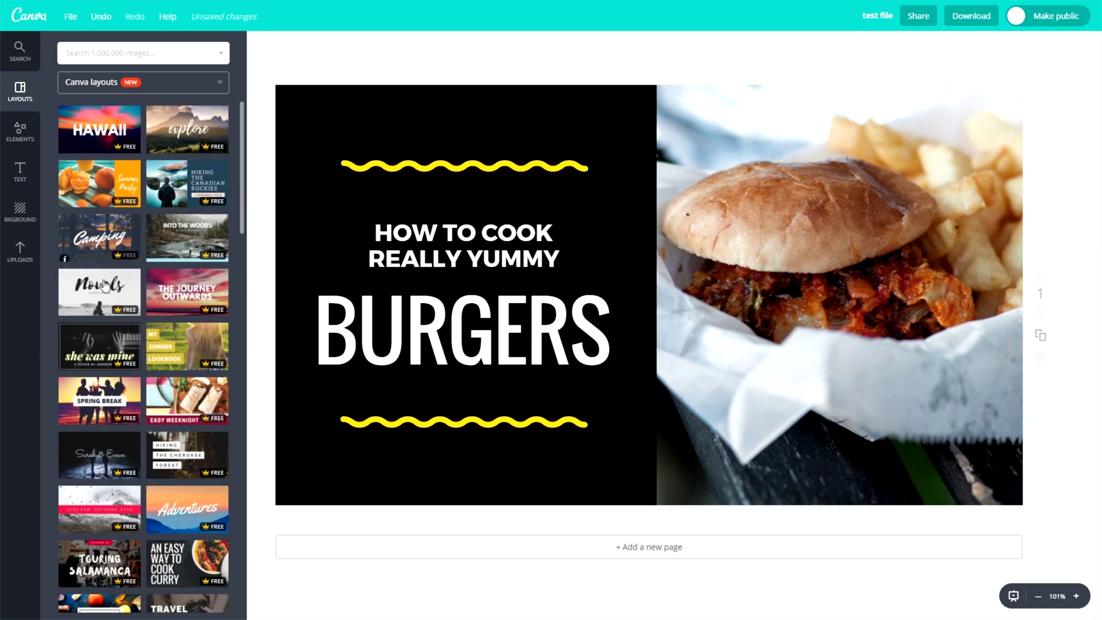
Search images for 'iphone' and filter the results to photos, then illustrations.
left_click(20, 52)
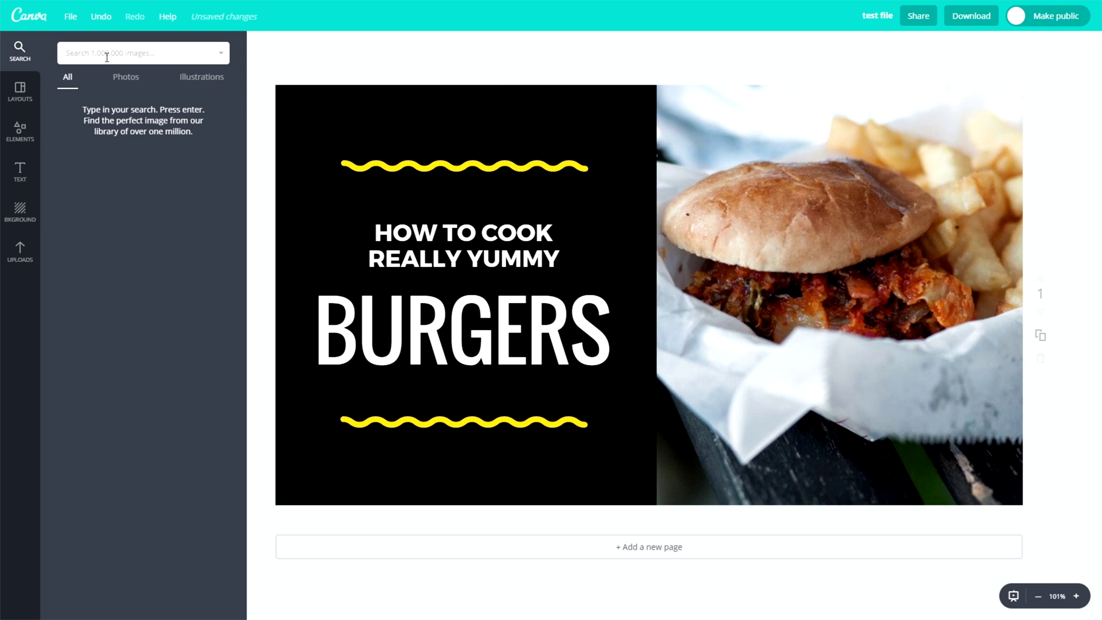
key("Return")
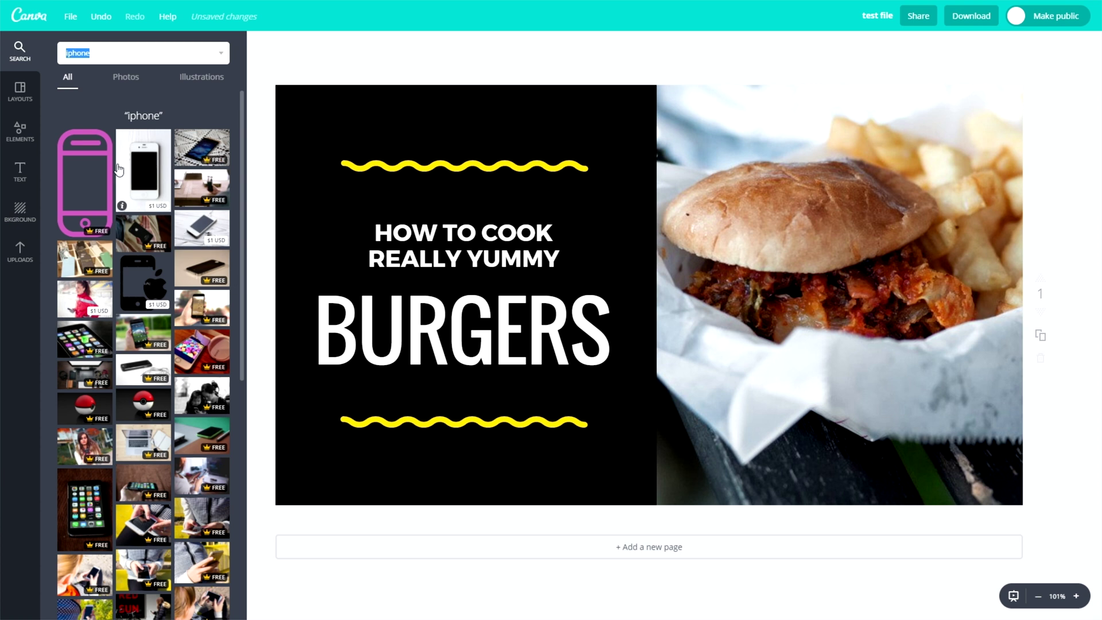
left_click(126, 80)
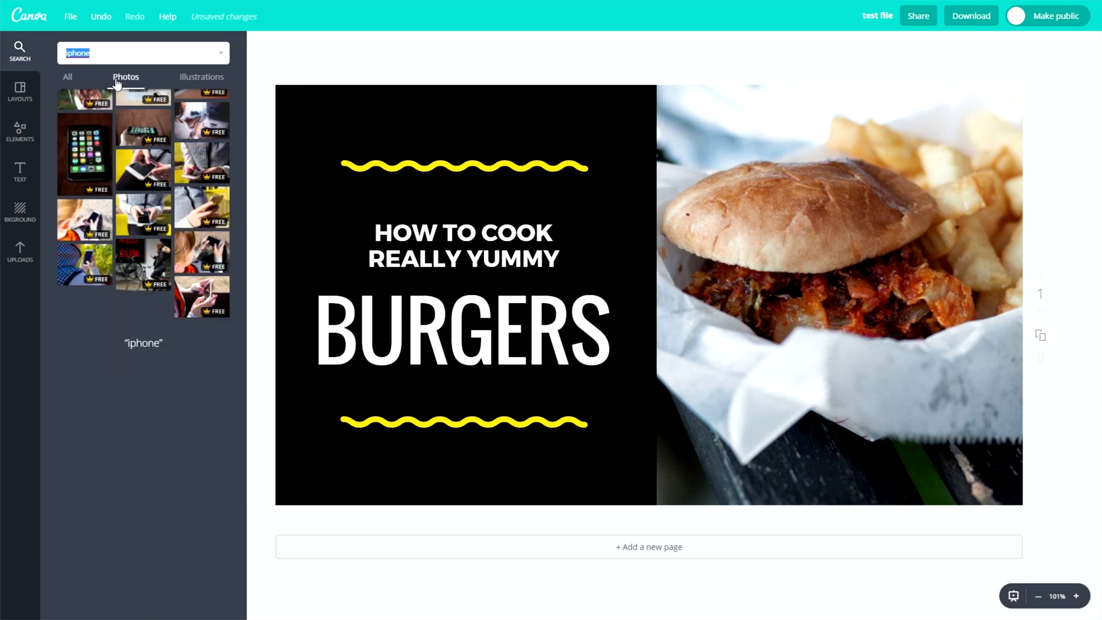
left_click(202, 80)
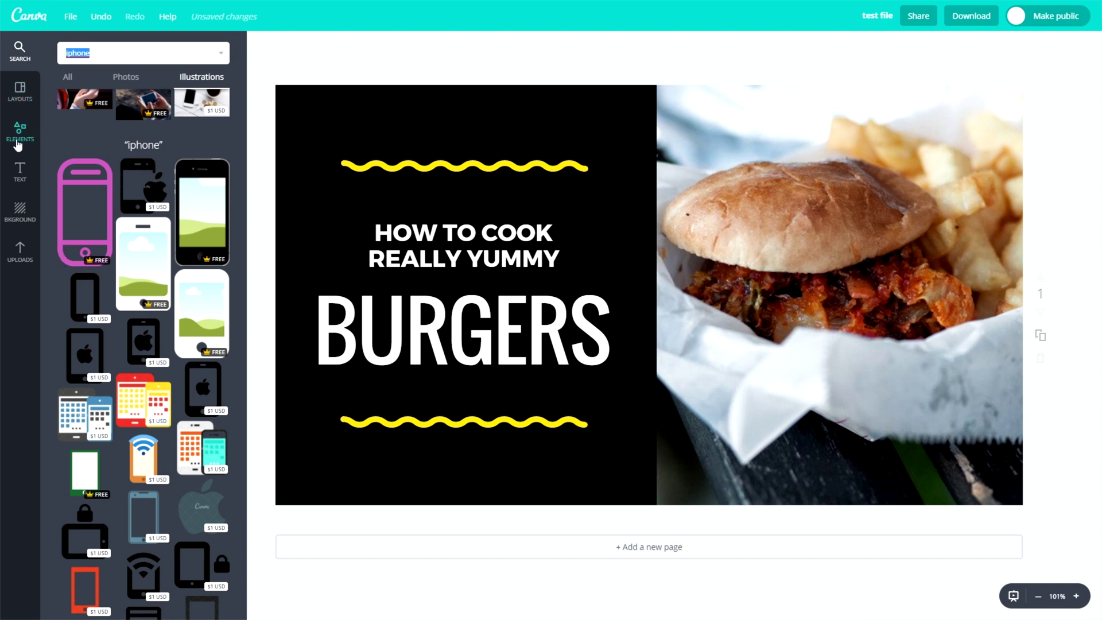
scroll(91, 197, "down", 5)
scroll(90, 197, "up", 10)
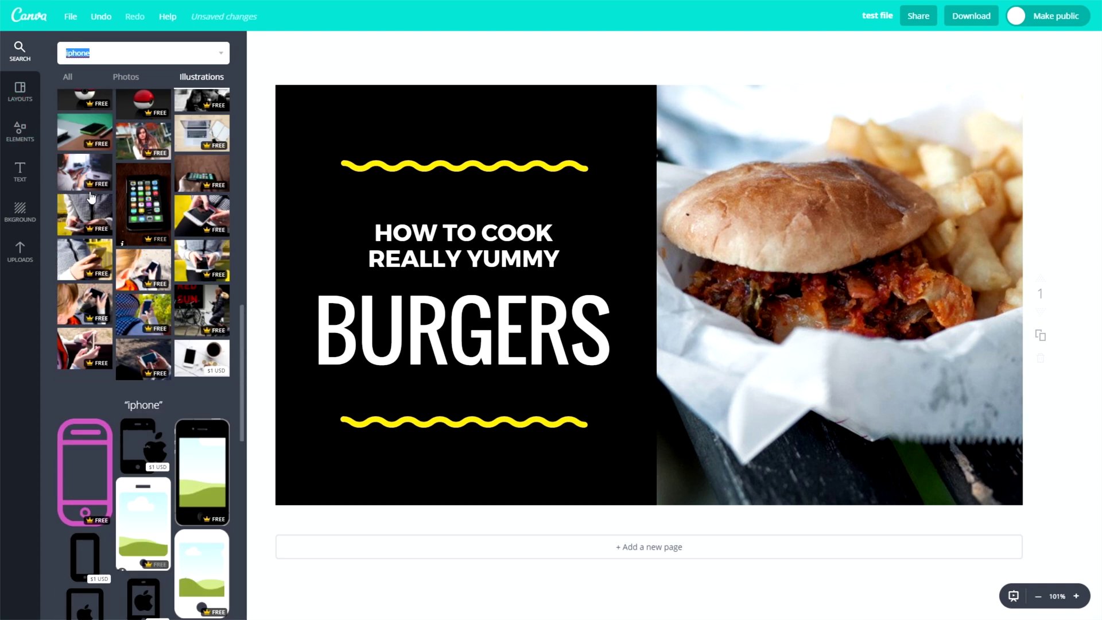
In Elements, expand and collapse the Free Photos, Grids and Frames categories.
left_click(20, 131)
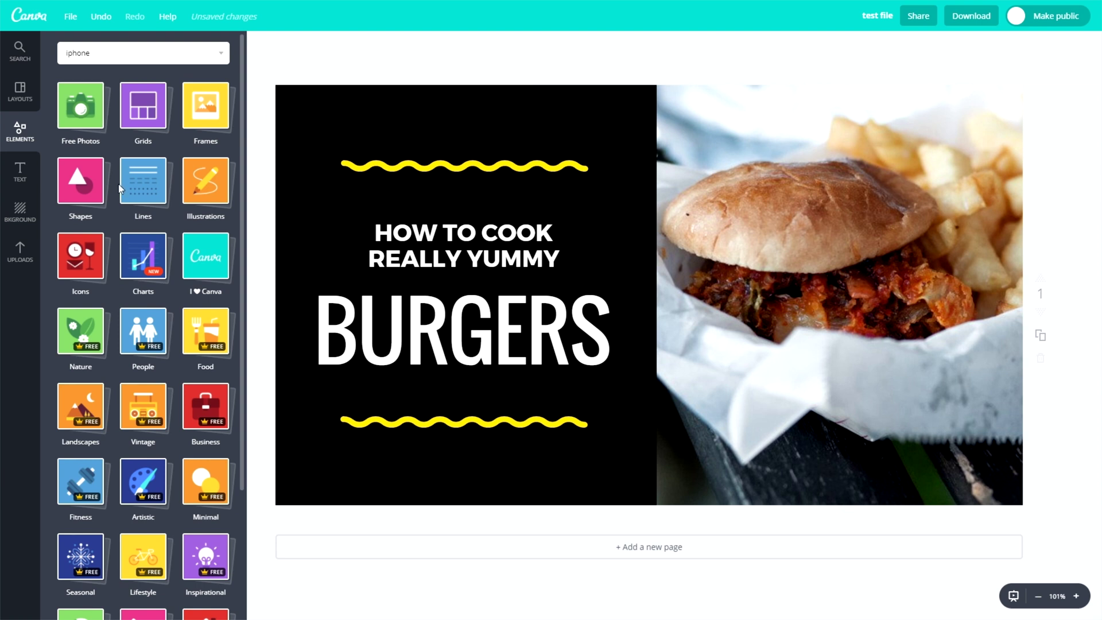
scroll(150, 333, "down", 3)
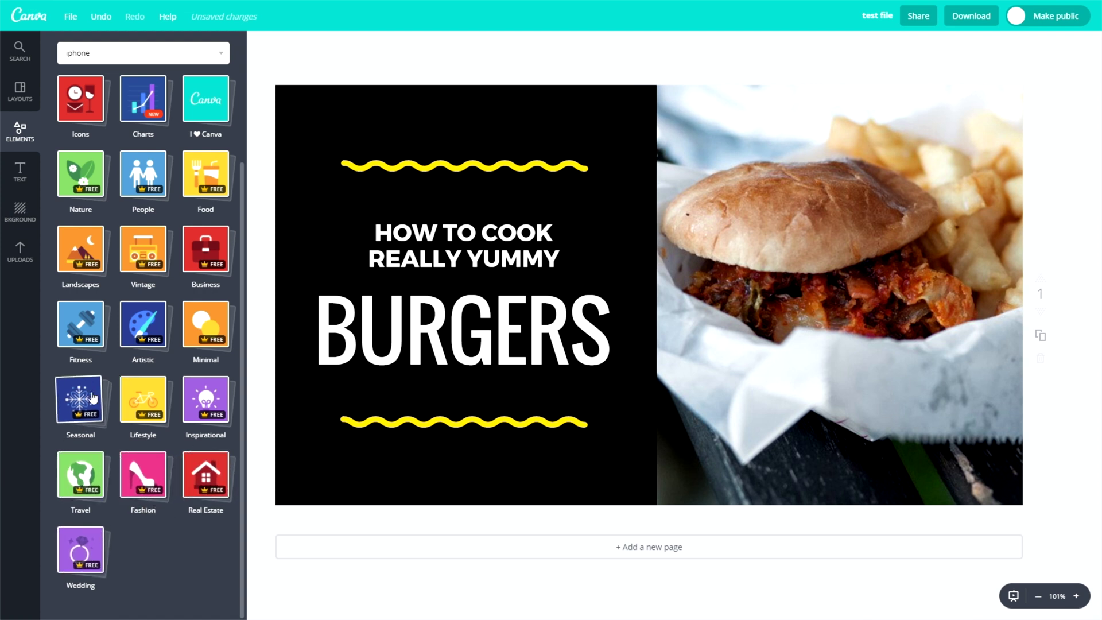
scroll(144, 390, "up", 3)
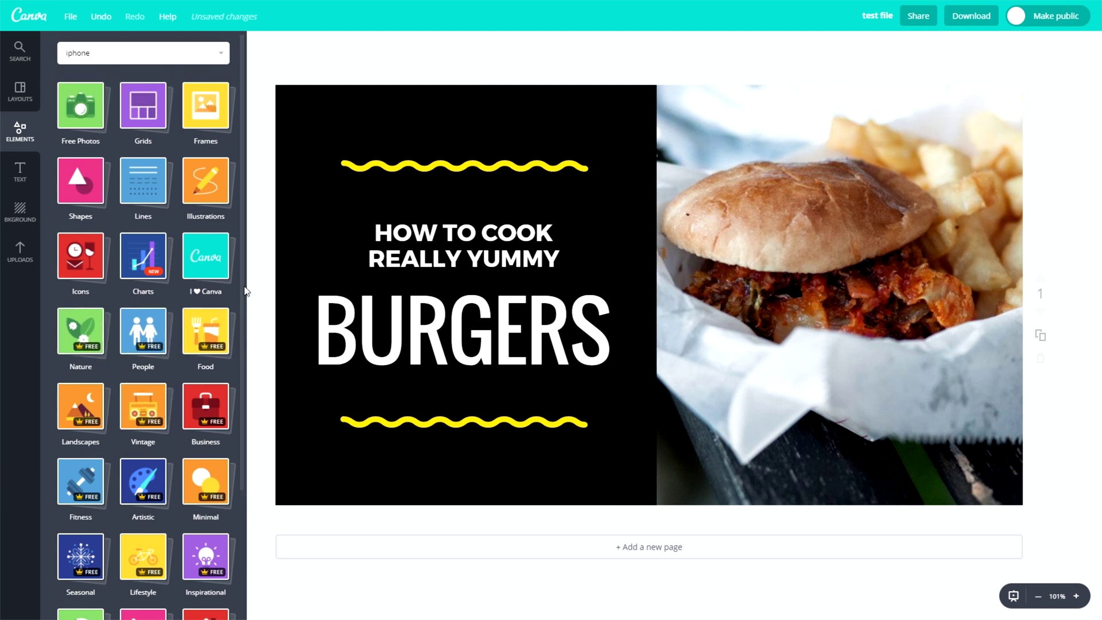
left_click(83, 117)
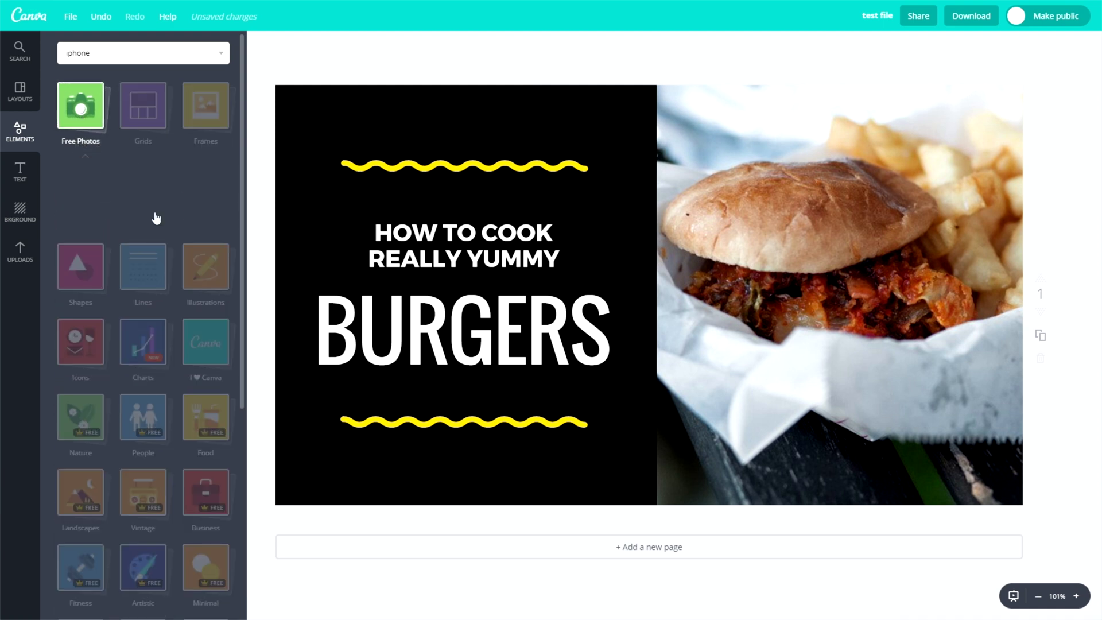
left_click(161, 127)
left_click(162, 126)
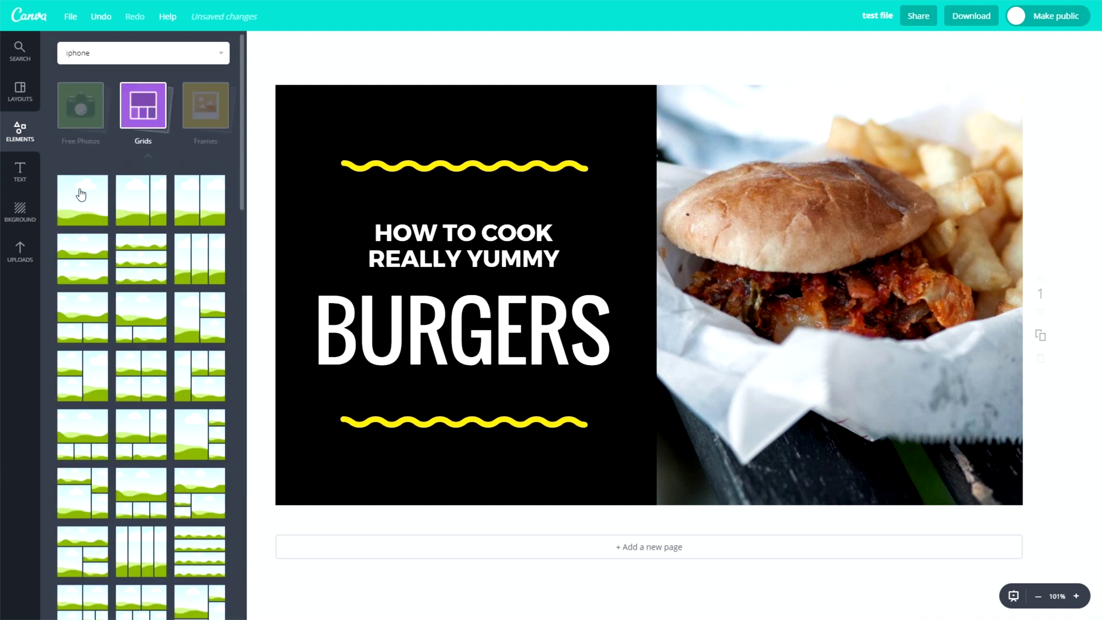
left_click(133, 128)
left_click(198, 115)
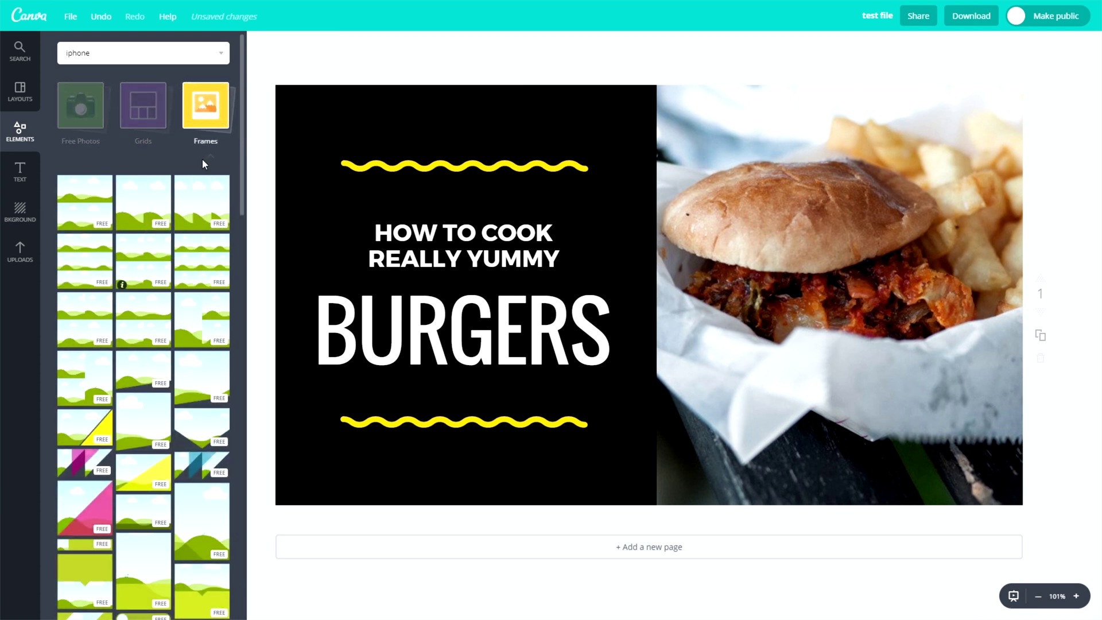
left_click(205, 133)
Browse the Shapes, Lines and Illustrations element categories.
left_click(81, 179)
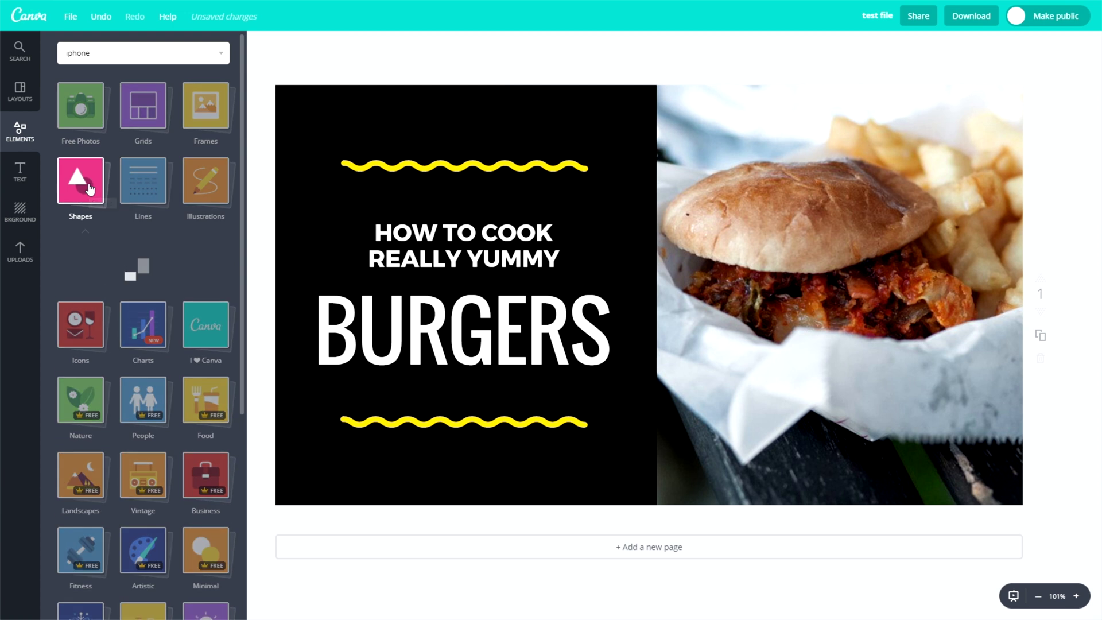
left_click(74, 214)
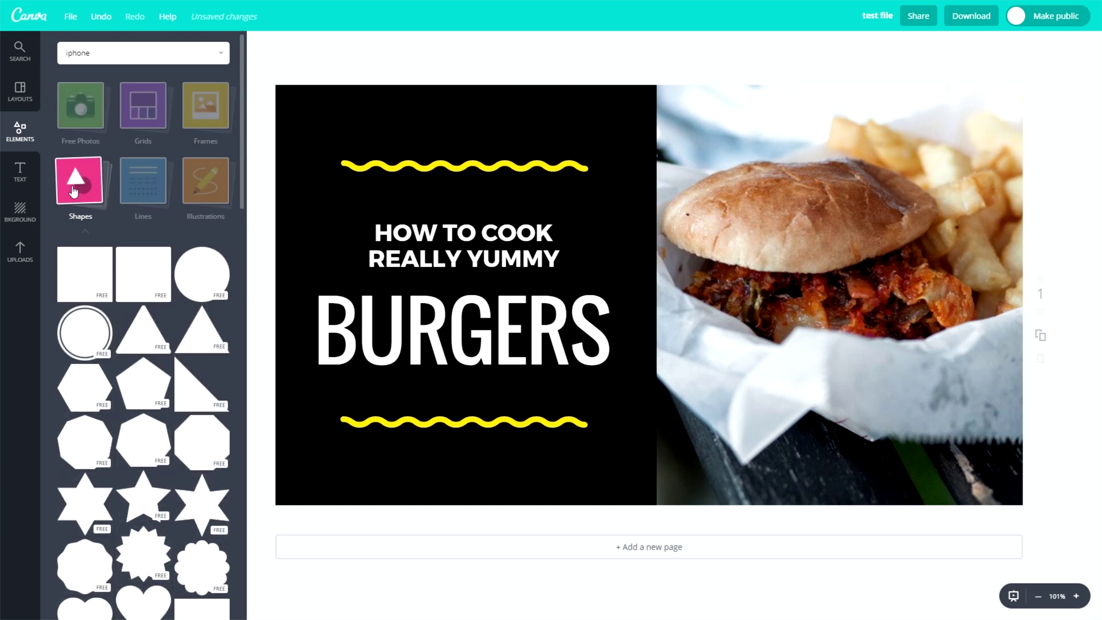
left_click(131, 185)
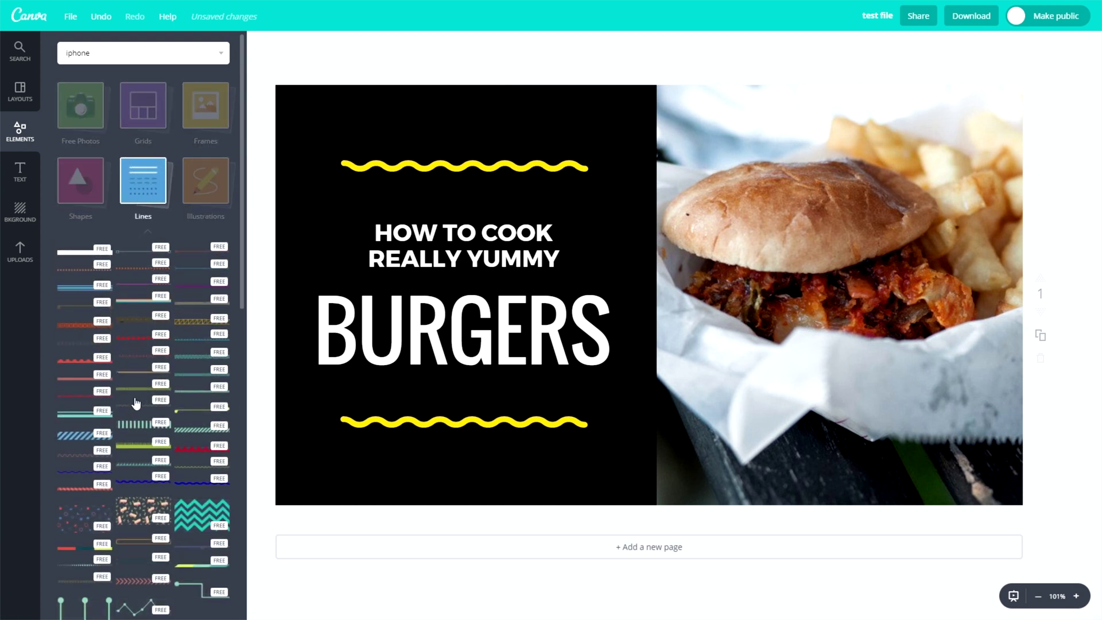
scroll(165, 333, "down", 5)
scroll(158, 258, "up", 5)
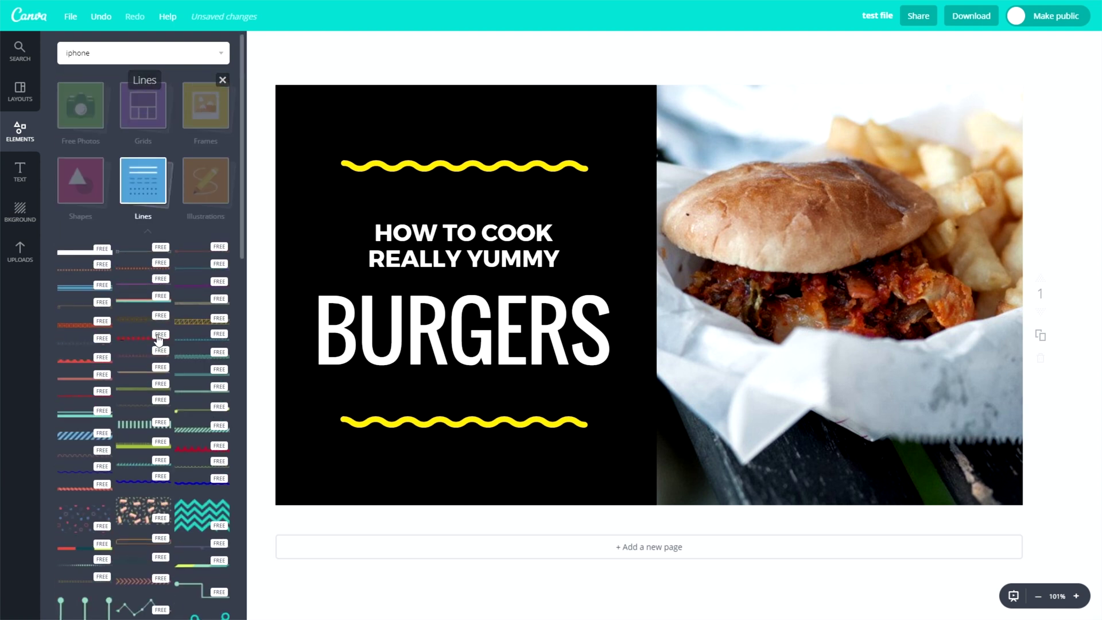
left_click(153, 197)
left_click(204, 183)
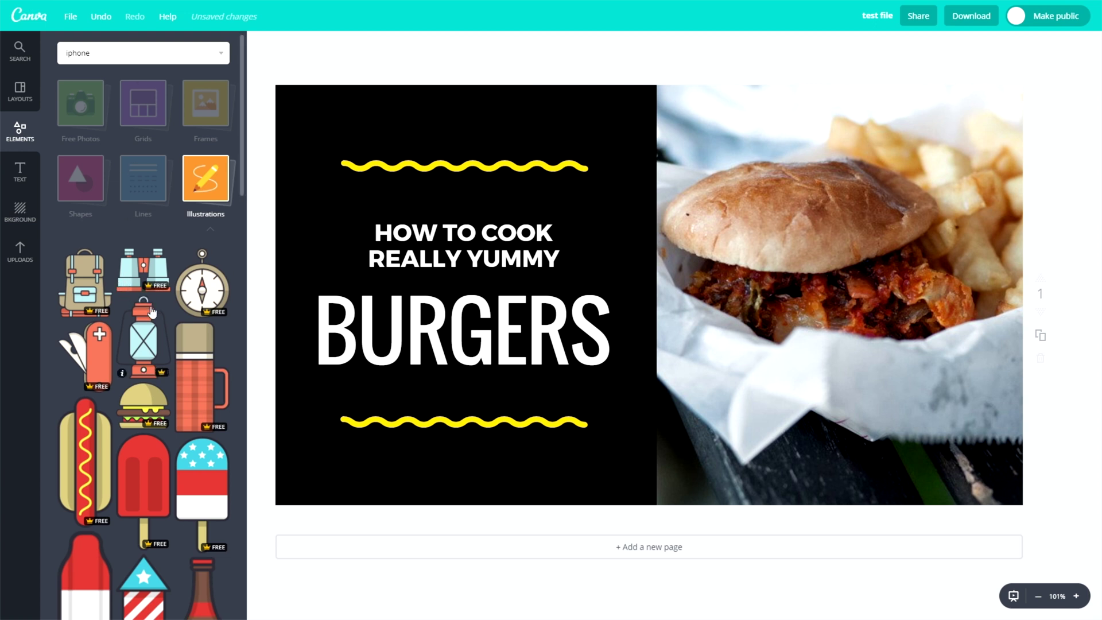
scroll(154, 308, "down", 15)
scroll(154, 309, "up", 15)
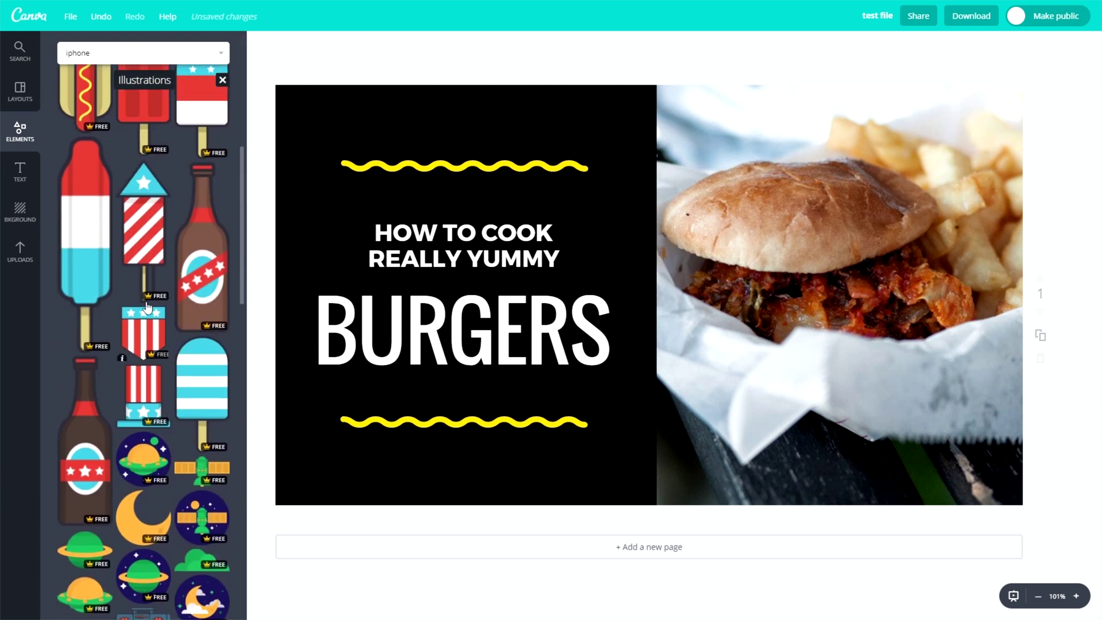
Scroll through the Icons collection, then collapse it and open the Charts collection.
left_click(223, 182)
left_click(78, 262)
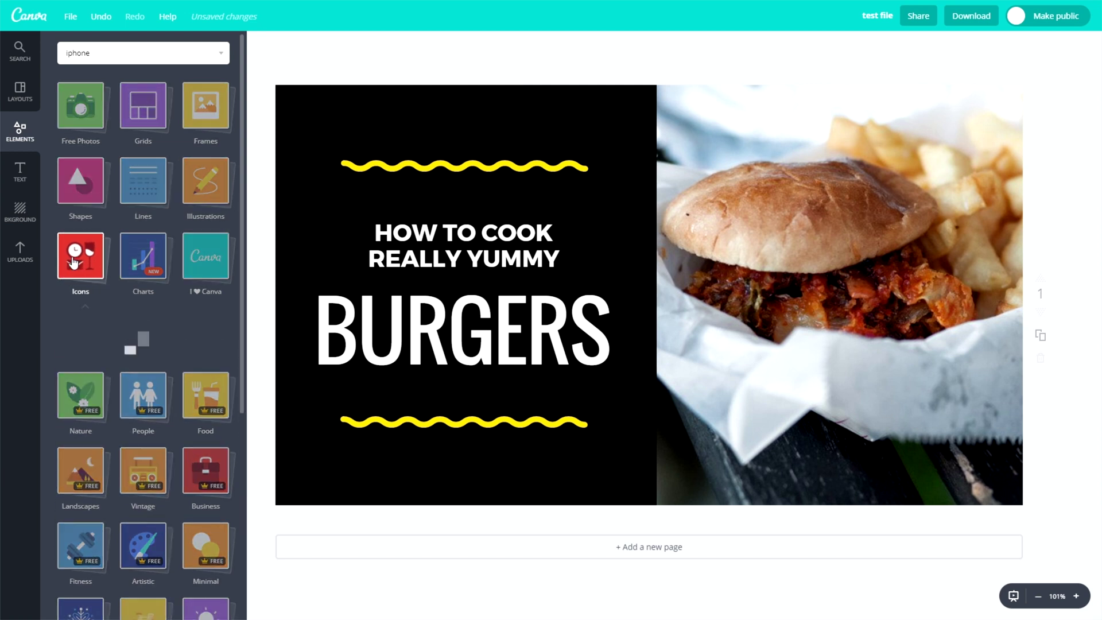
scroll(89, 485, "down", 10)
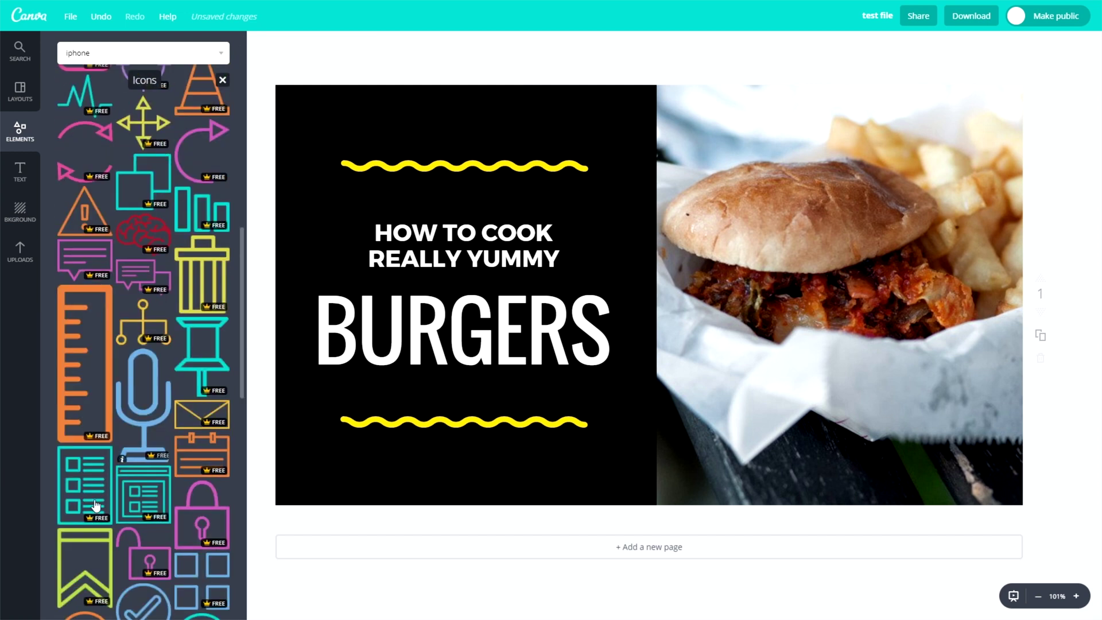
scroll(134, 483, "down", 8)
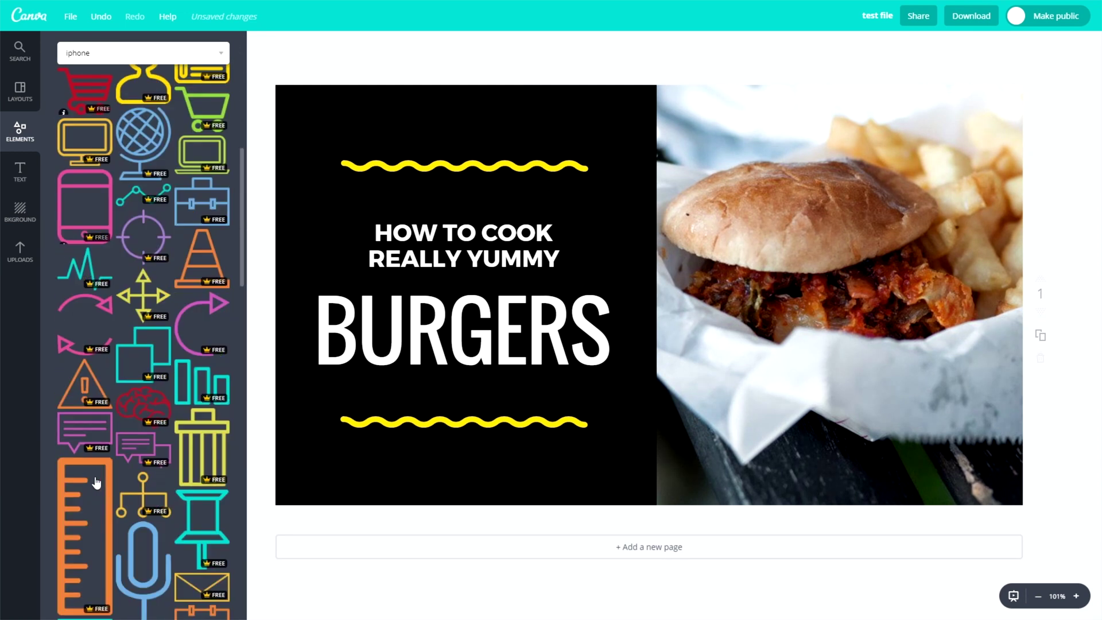
scroll(125, 472, "down", 10)
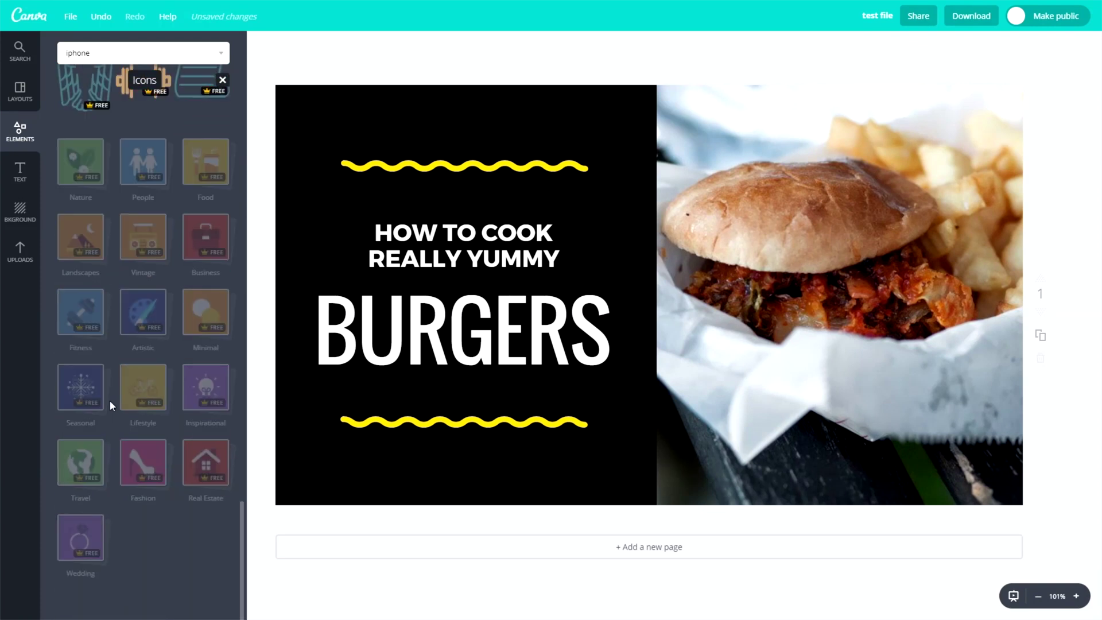
scroll(147, 325, "up", 20)
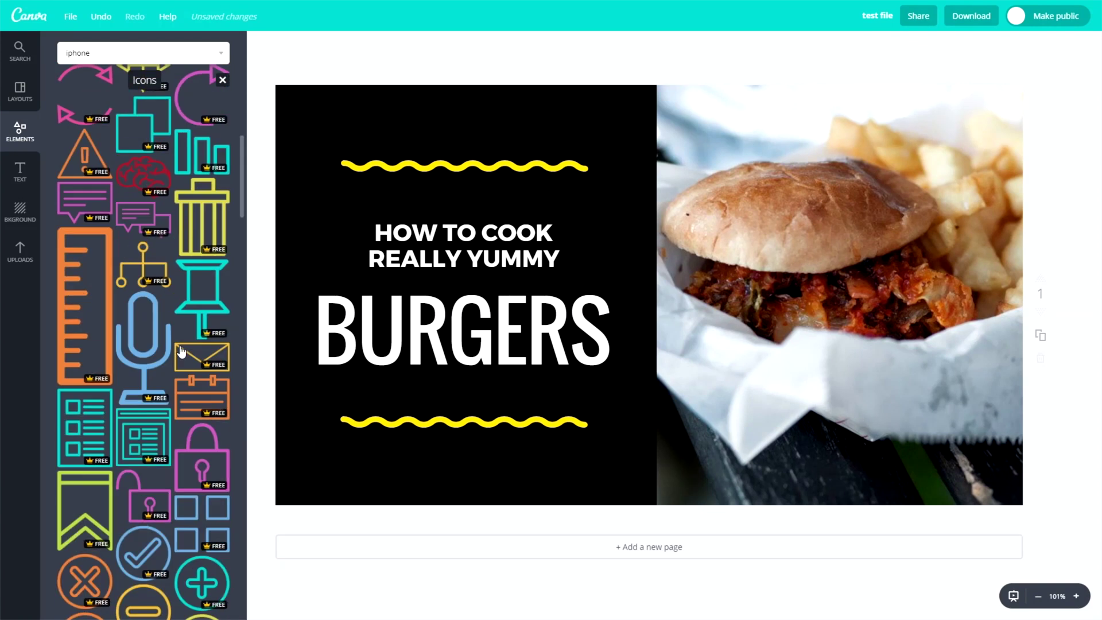
scroll(138, 330, "up", 2)
left_click(86, 258)
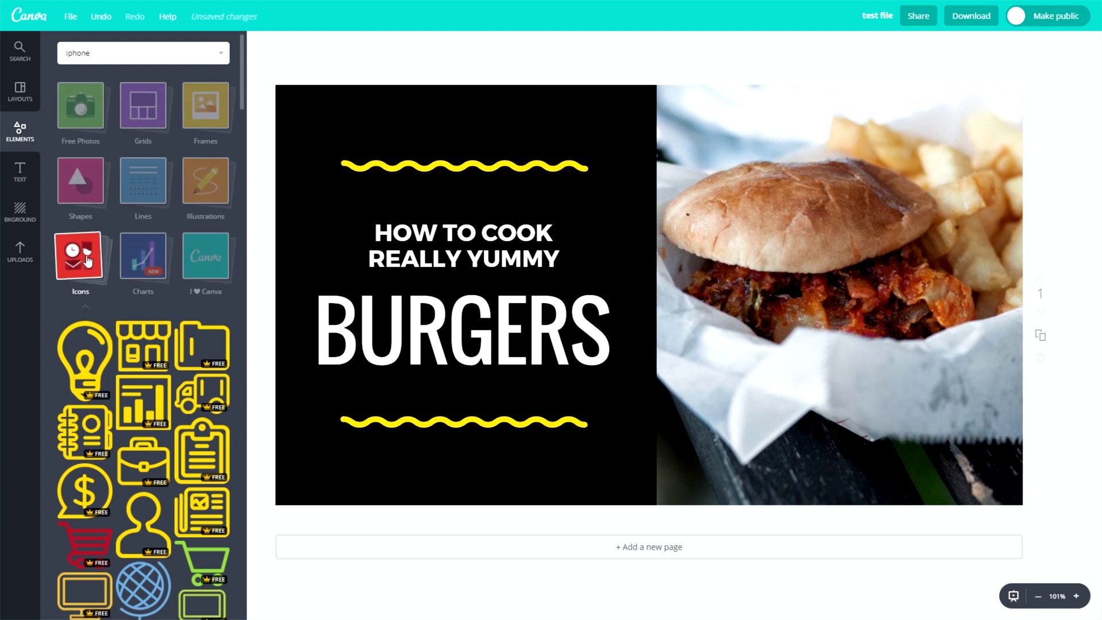
left_click(133, 260)
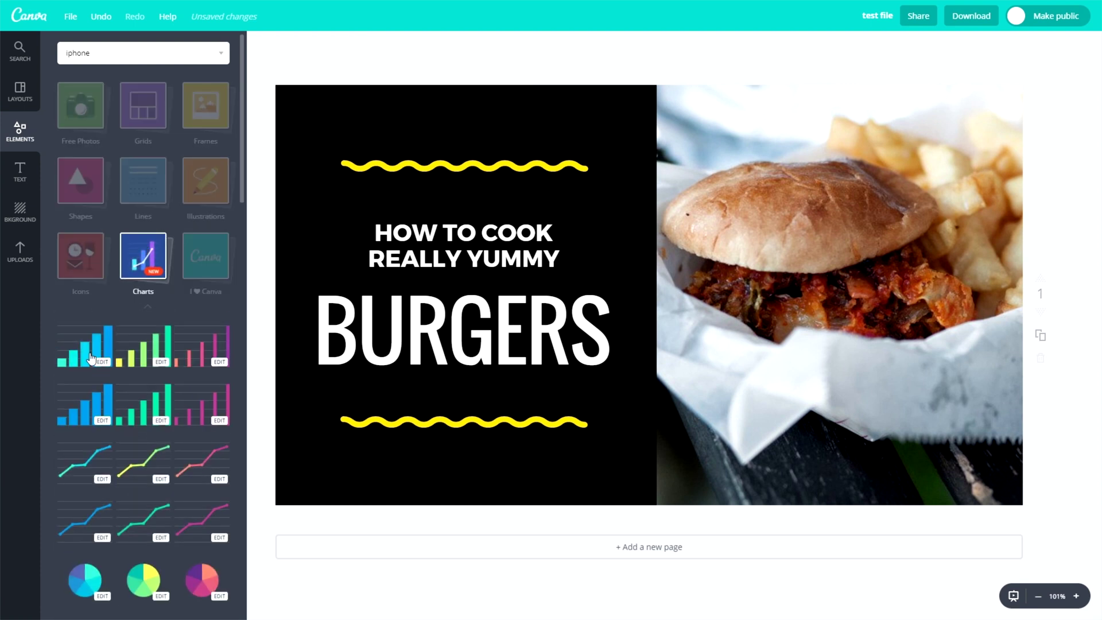
Insert a sample bar chart, close its data table, move it, then delete it.
left_click(90, 359)
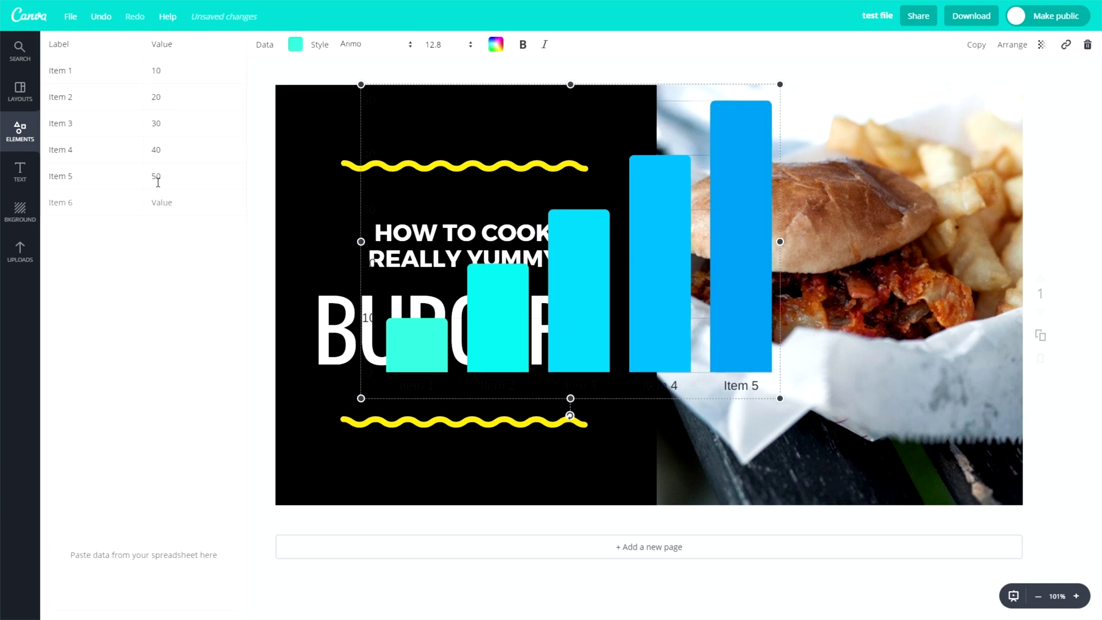
left_click(377, 203)
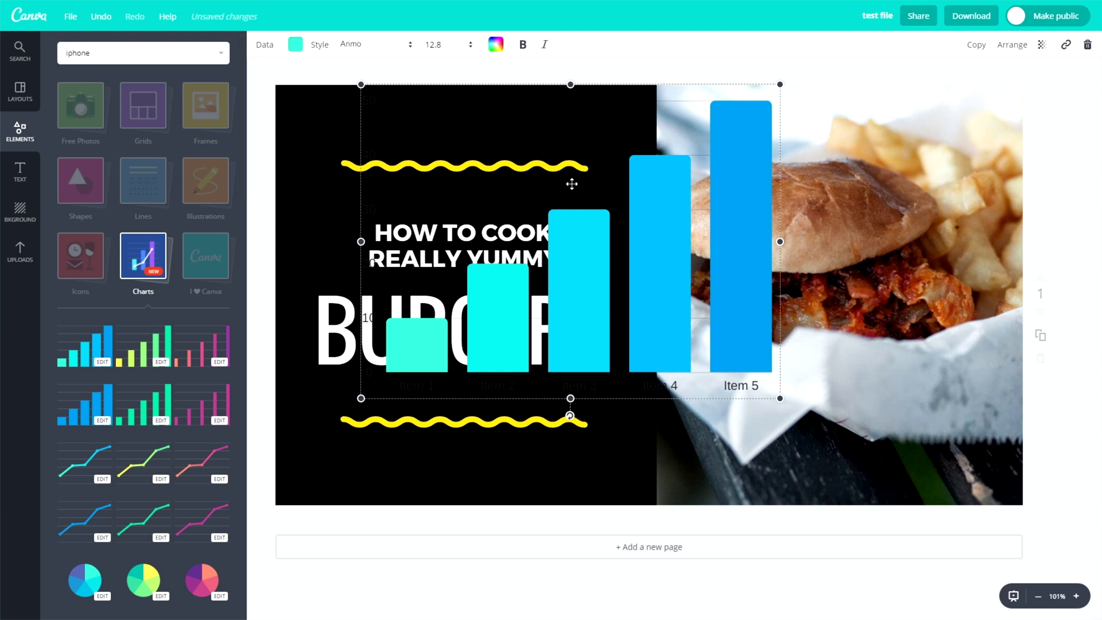
left_click_drag(581, 302, 571, 345)
key("Delete")
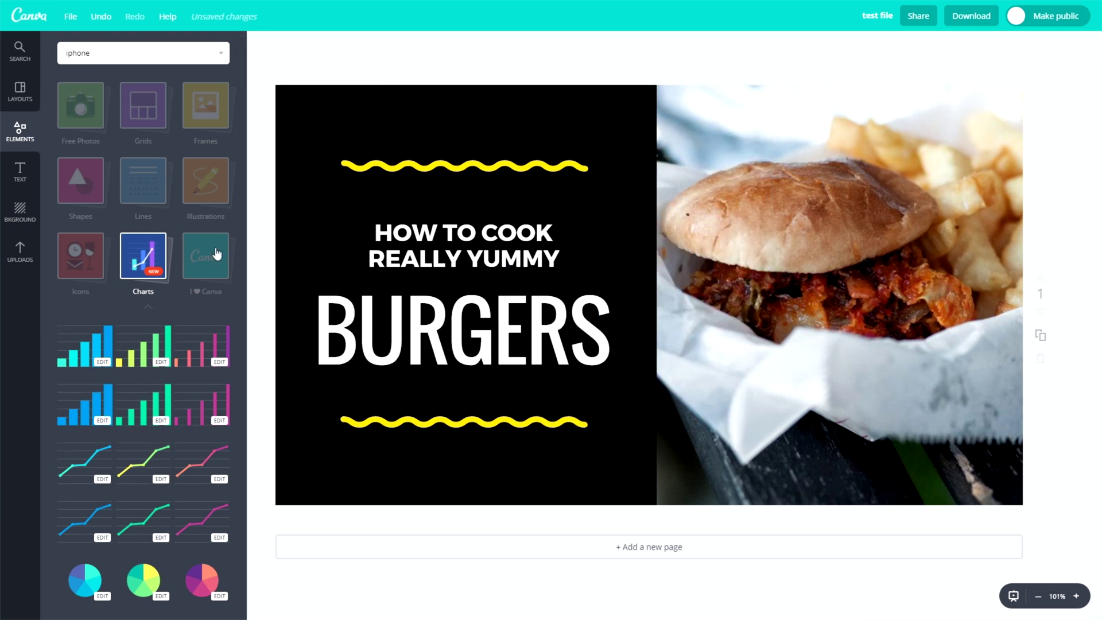
Close Charts and browse the I ♥ Canva sticker collection.
left_click(145, 268)
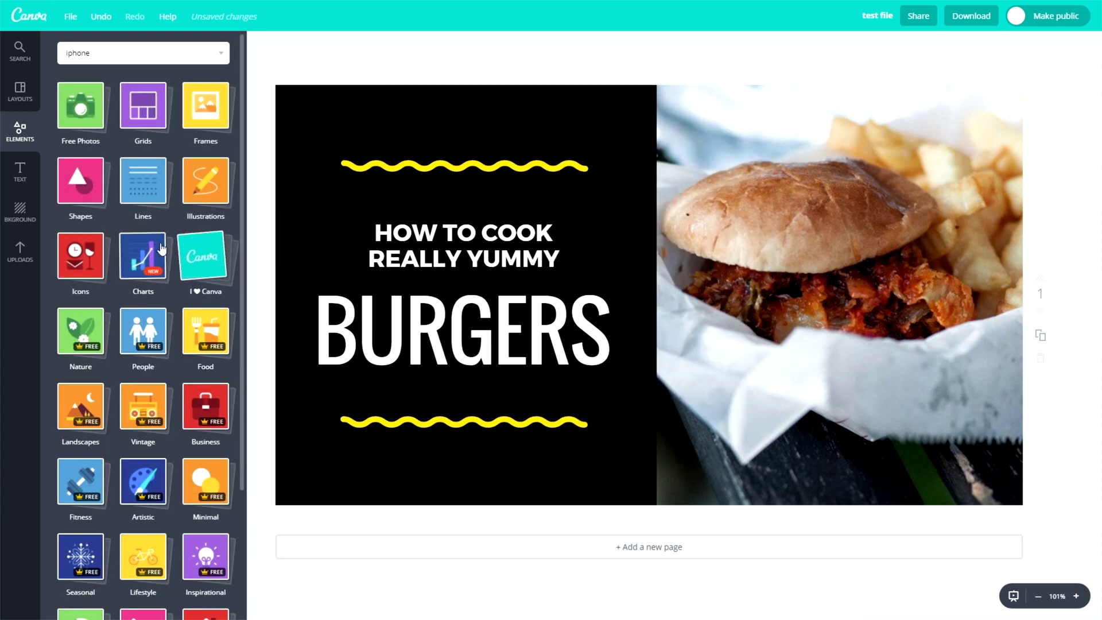
left_click(206, 254)
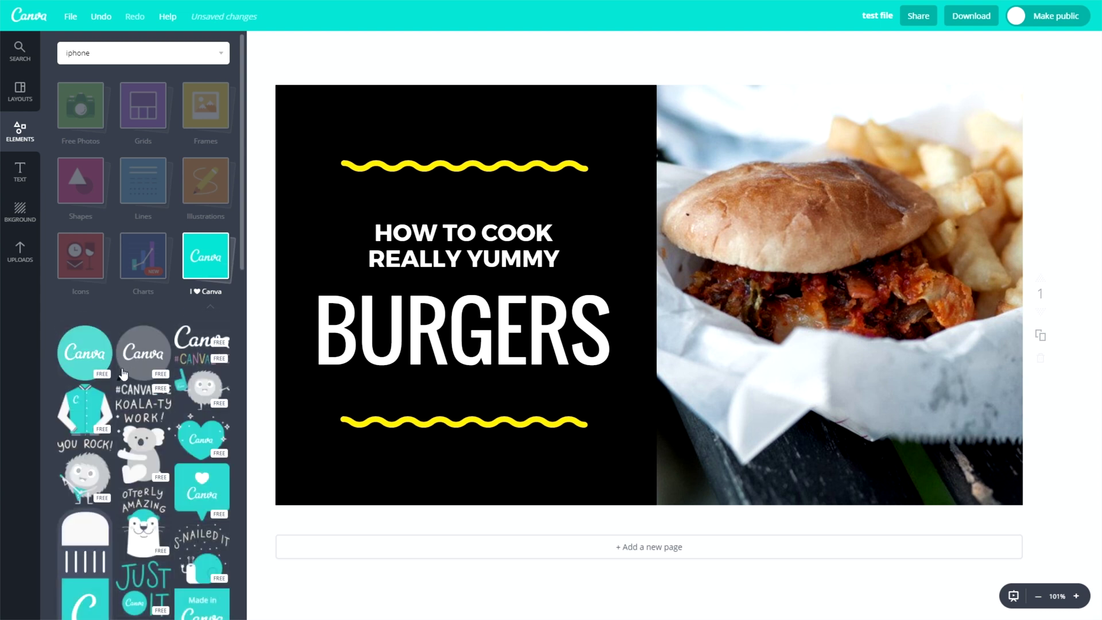
scroll(120, 376, "down", 6)
scroll(119, 376, "up", 5)
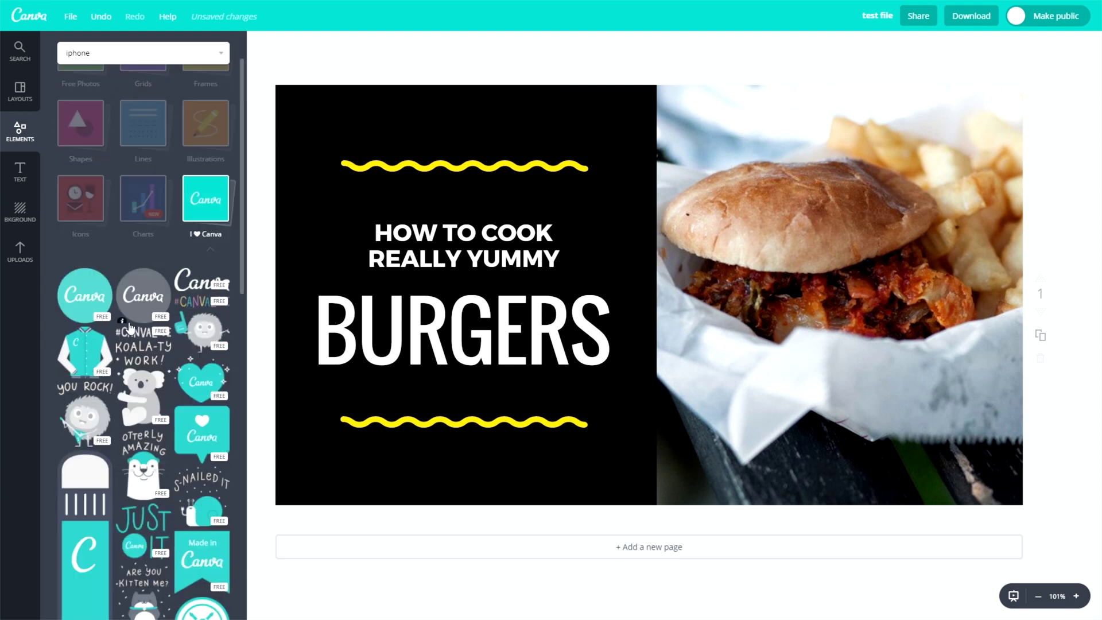
scroll(165, 354, "down", 9)
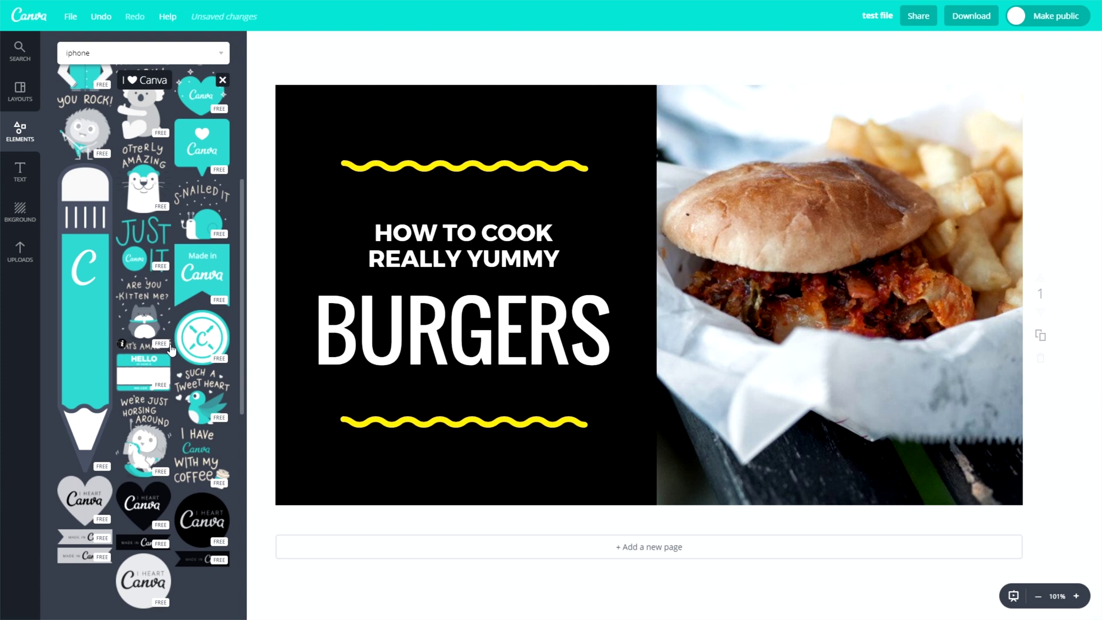
scroll(121, 379, "up", 8)
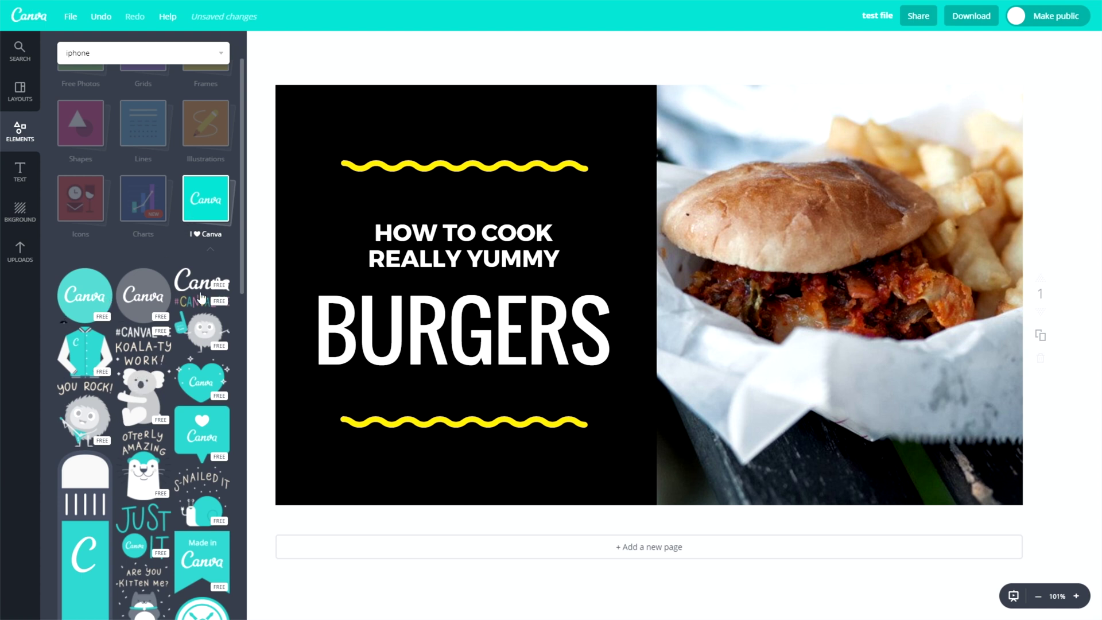
left_click(195, 201)
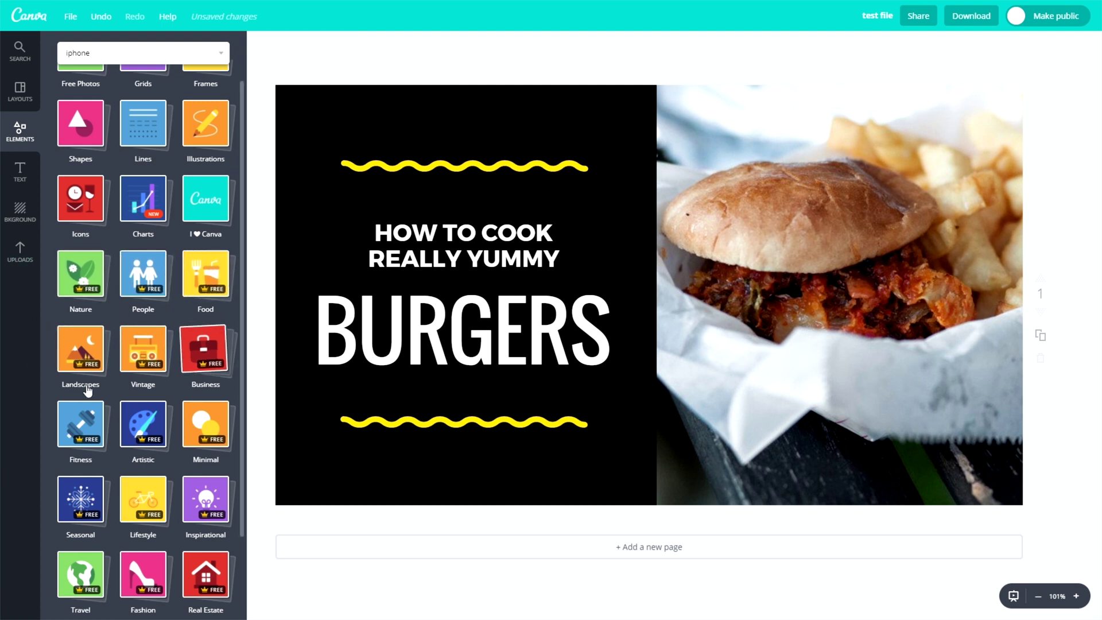
Look through the People photos, then reopen I ♥ Canva and the Food photo collection.
scroll(215, 414, "down", 2)
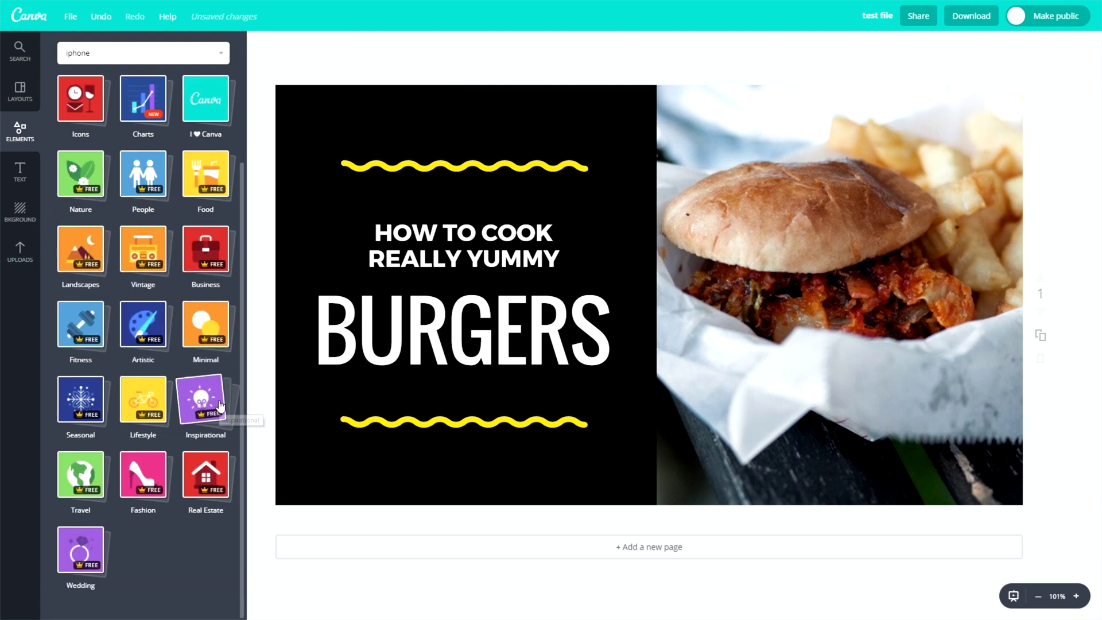
scroll(114, 294, "up", 1)
scroll(114, 295, "up", 3)
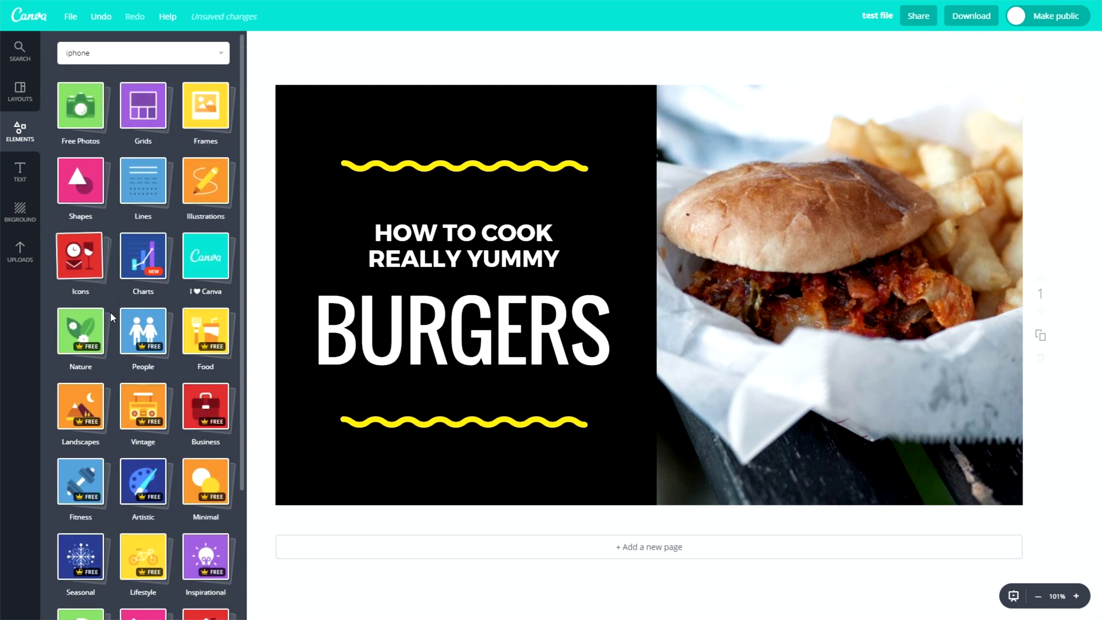
left_click(138, 323)
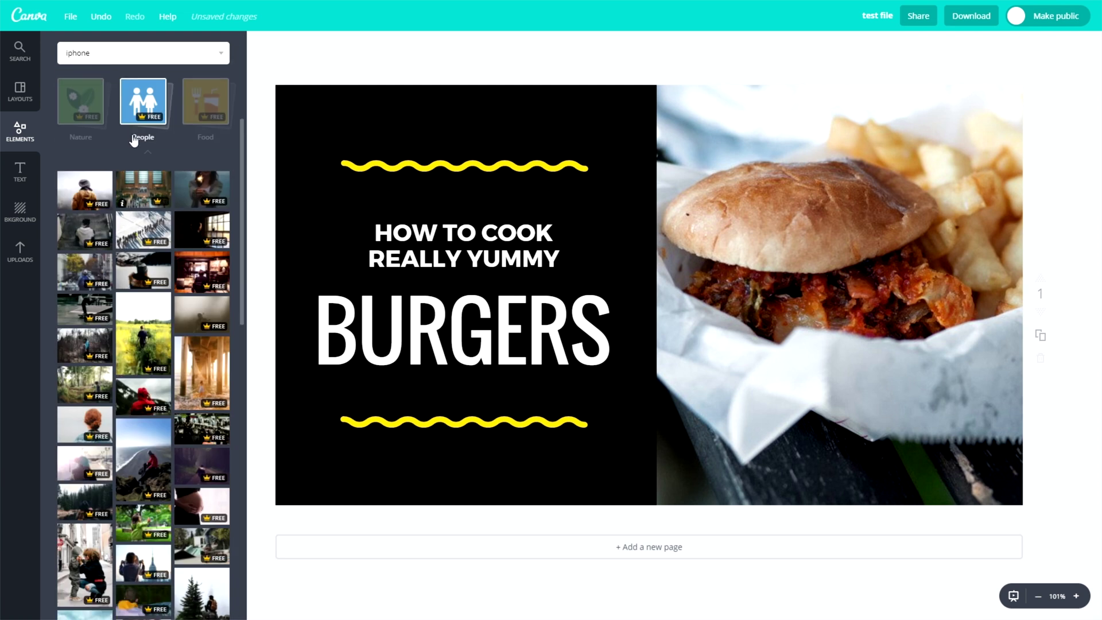
left_click(133, 141)
scroll(207, 147, "up", 2)
left_click(208, 147)
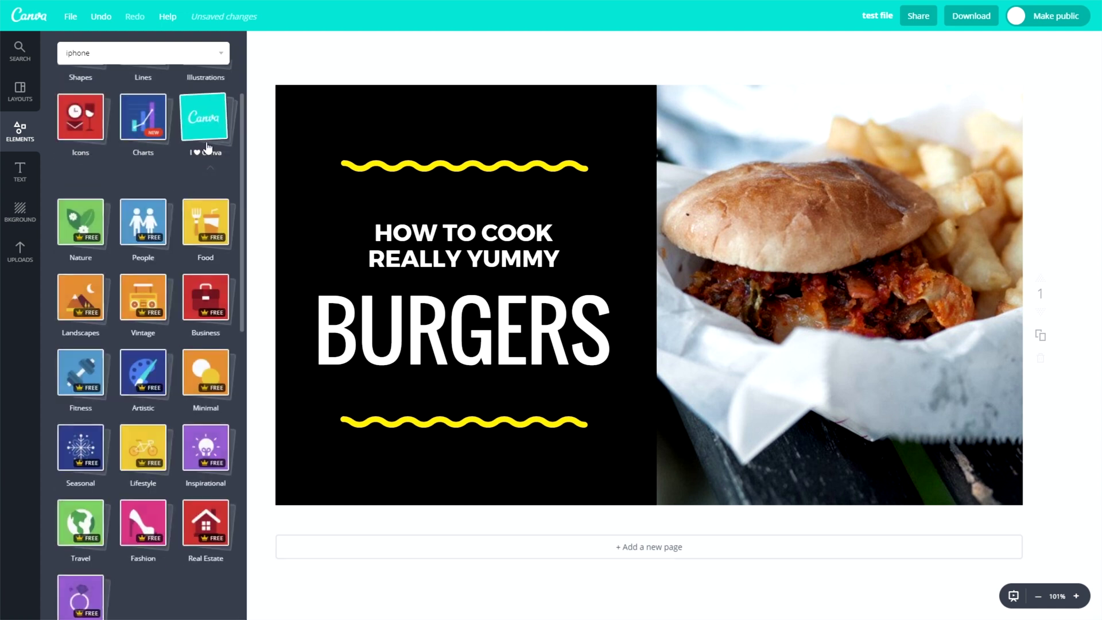
left_click(213, 207)
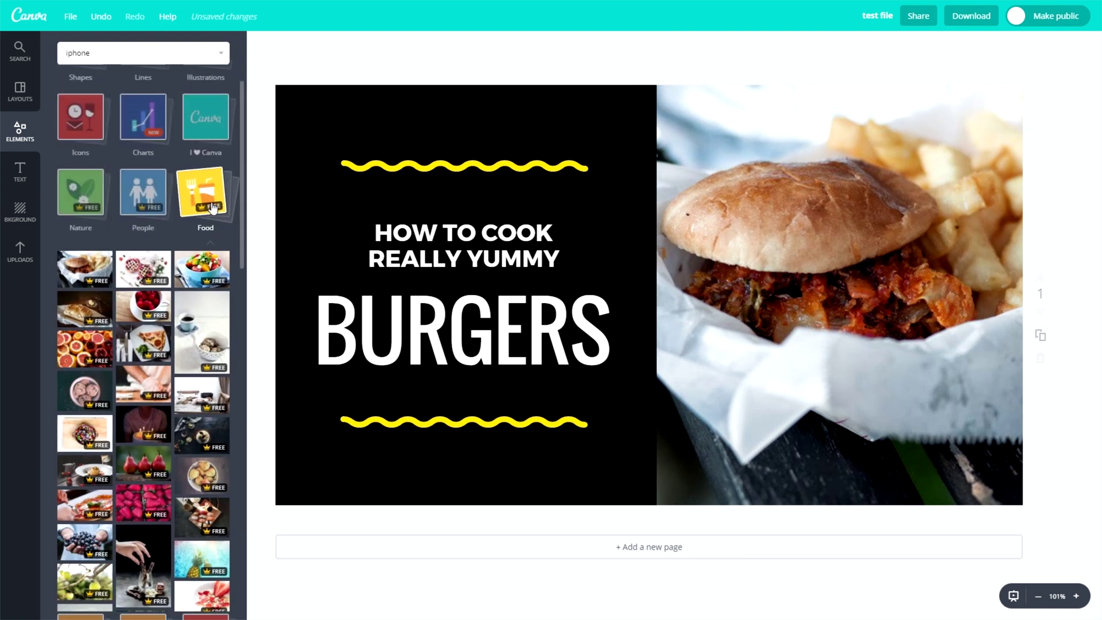
left_click(213, 207)
left_click(23, 175)
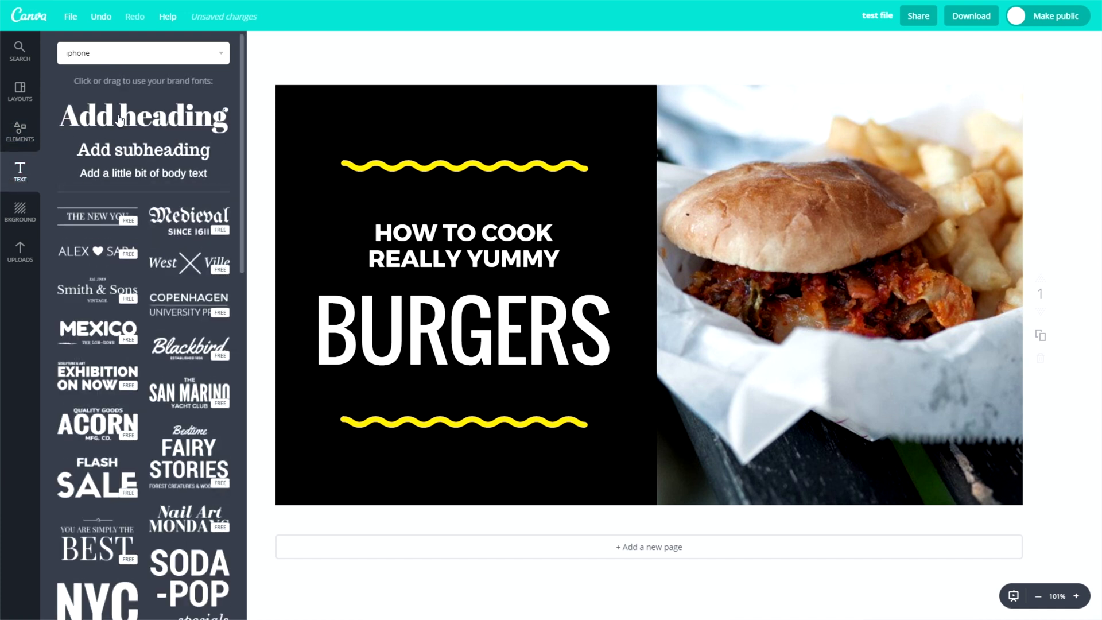
left_click_drag(119, 119, 746, 195)
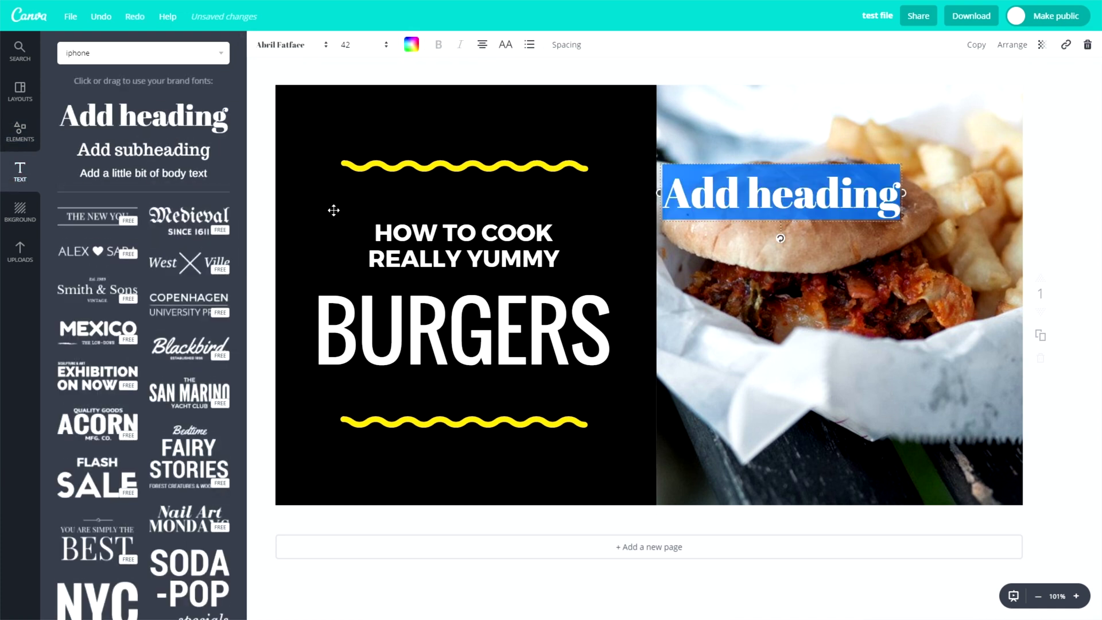
left_click_drag(144, 149, 816, 278)
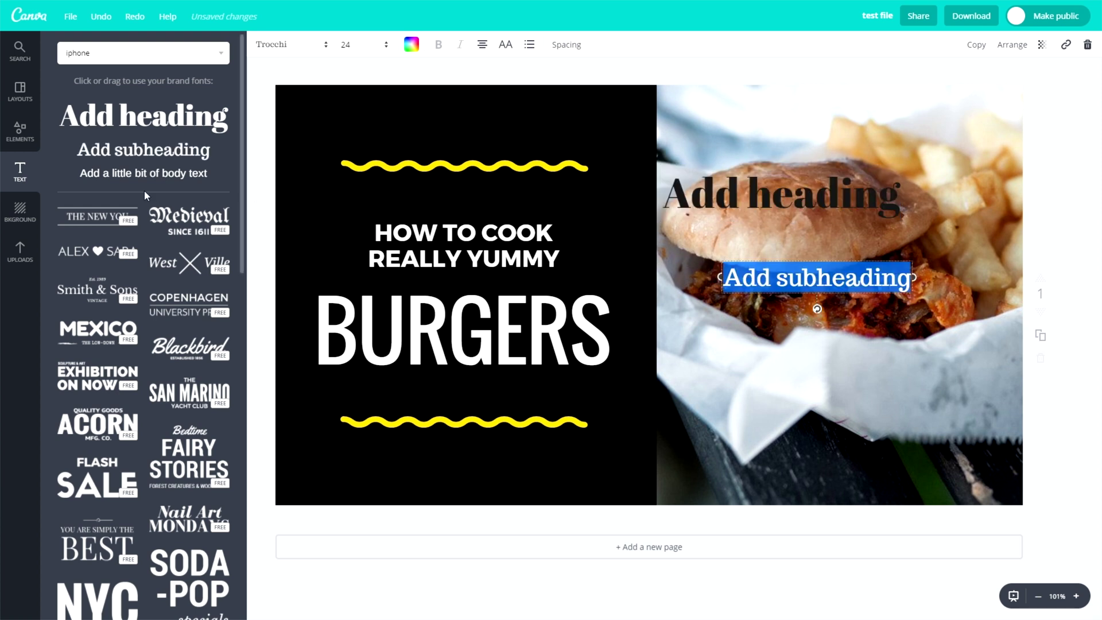
left_click_drag(143, 172, 804, 331)
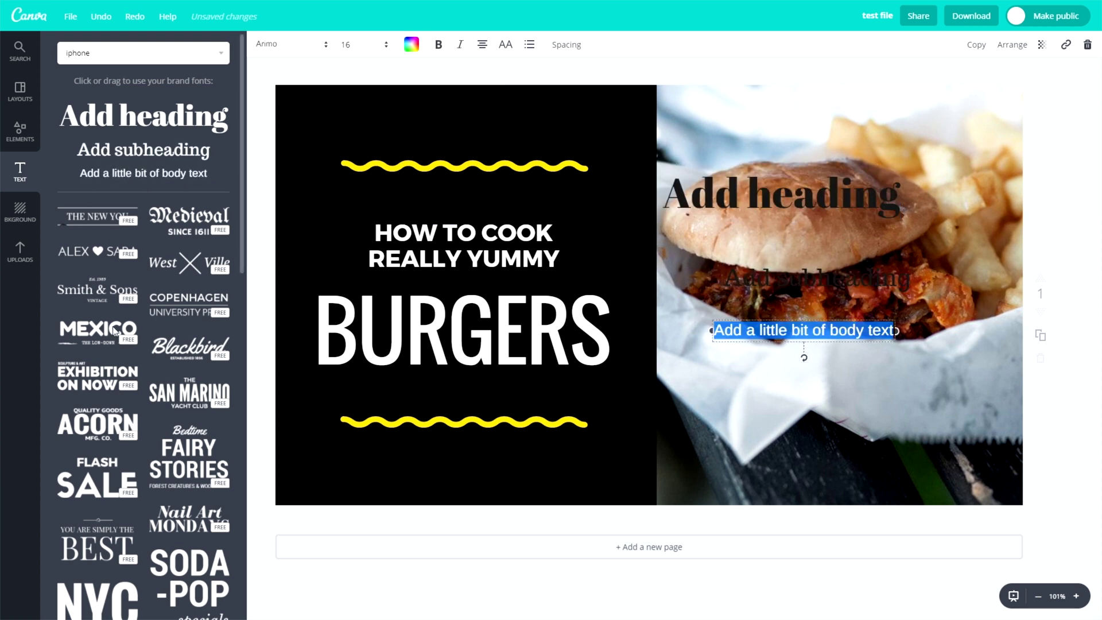
scroll(114, 332, "down", 5)
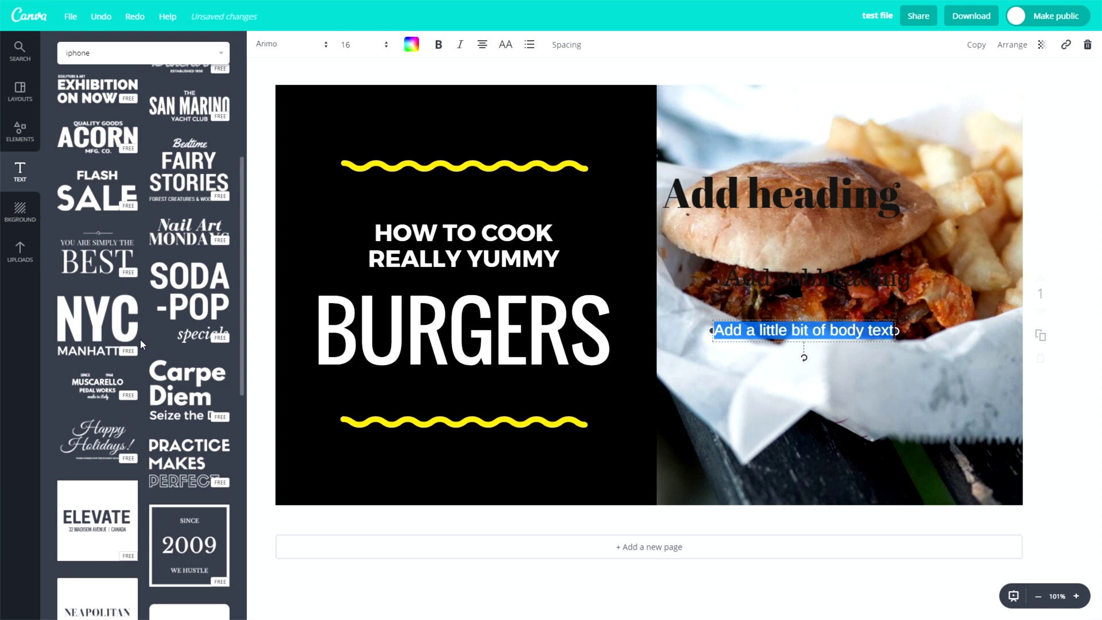
scroll(140, 338, "down", 3)
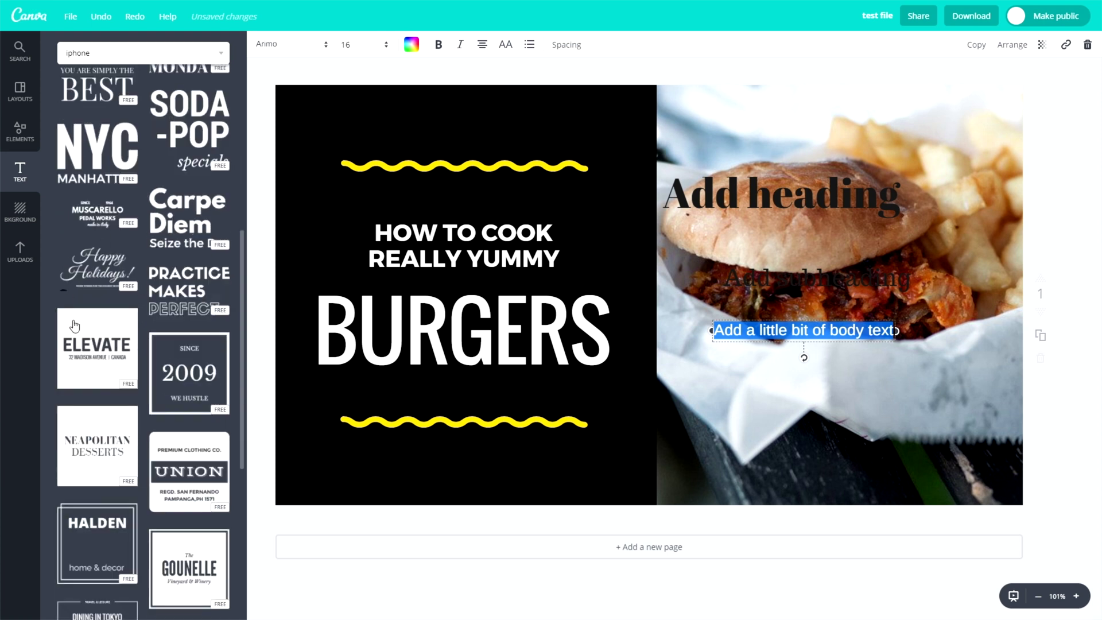
scroll(74, 326, "down", 3)
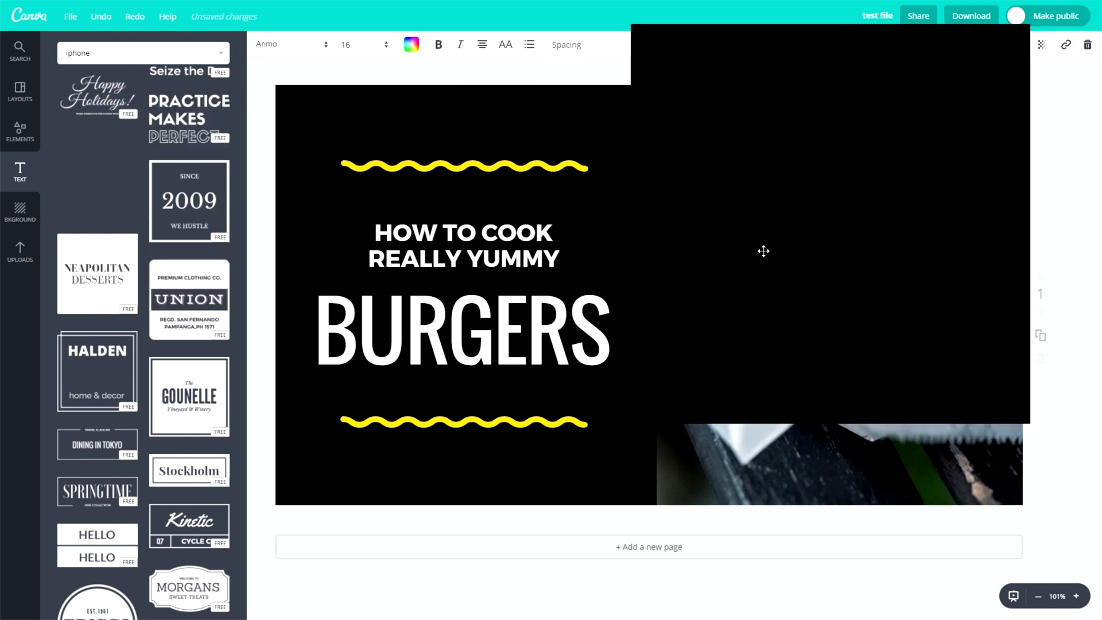
left_click_drag(763, 251, 578, 270)
key("Delete")
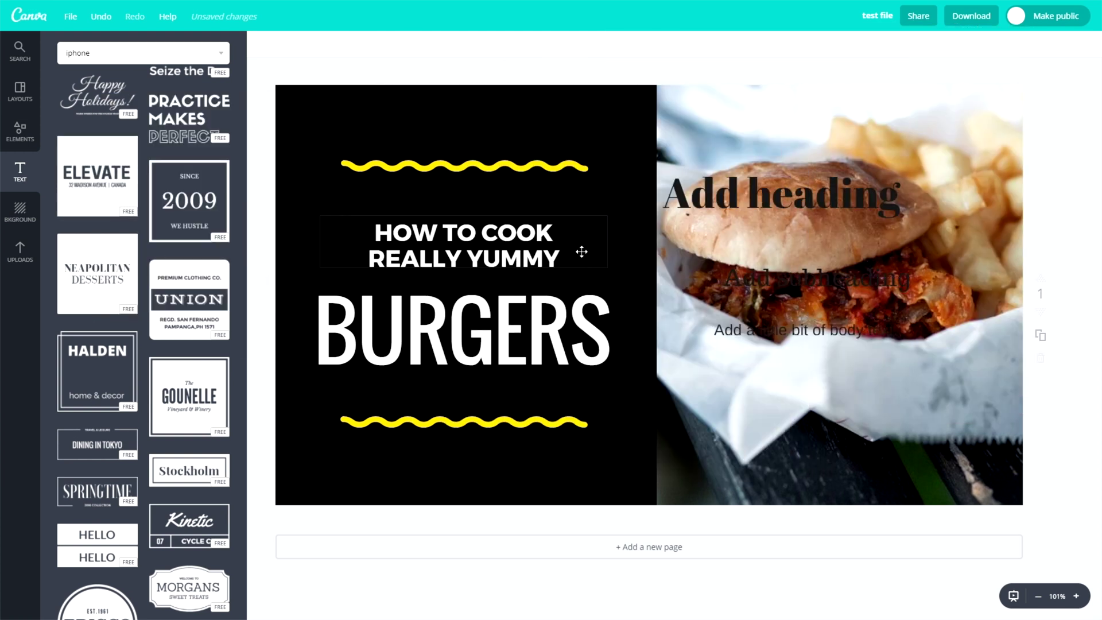
Colour the Add heading text yellow, keeping Abril Fatface at size 42.
double_click(775, 187)
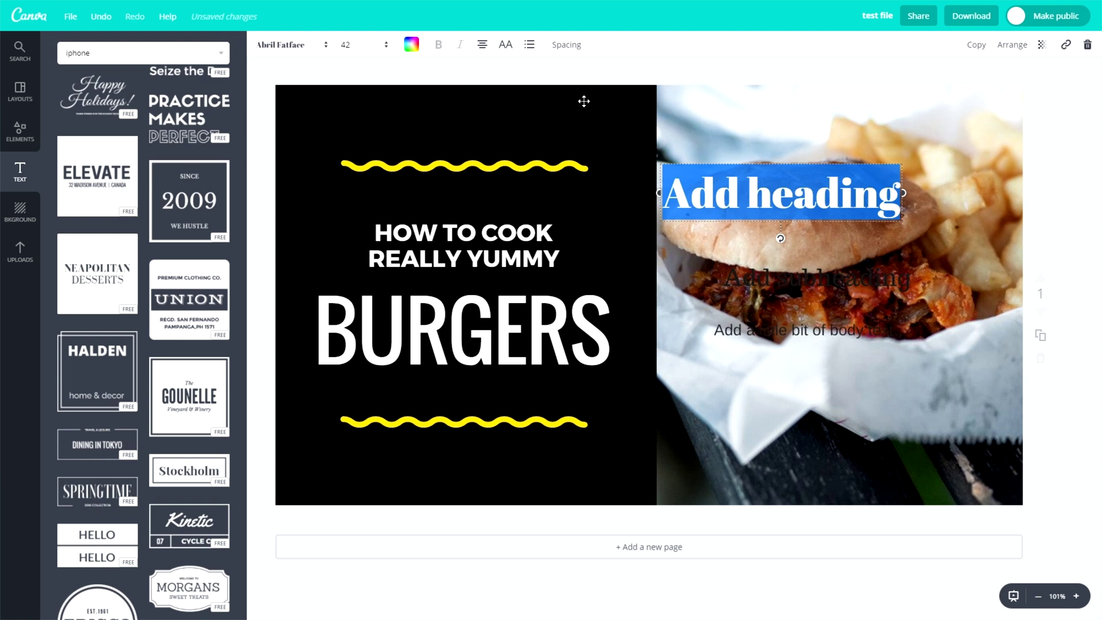
left_click(314, 52)
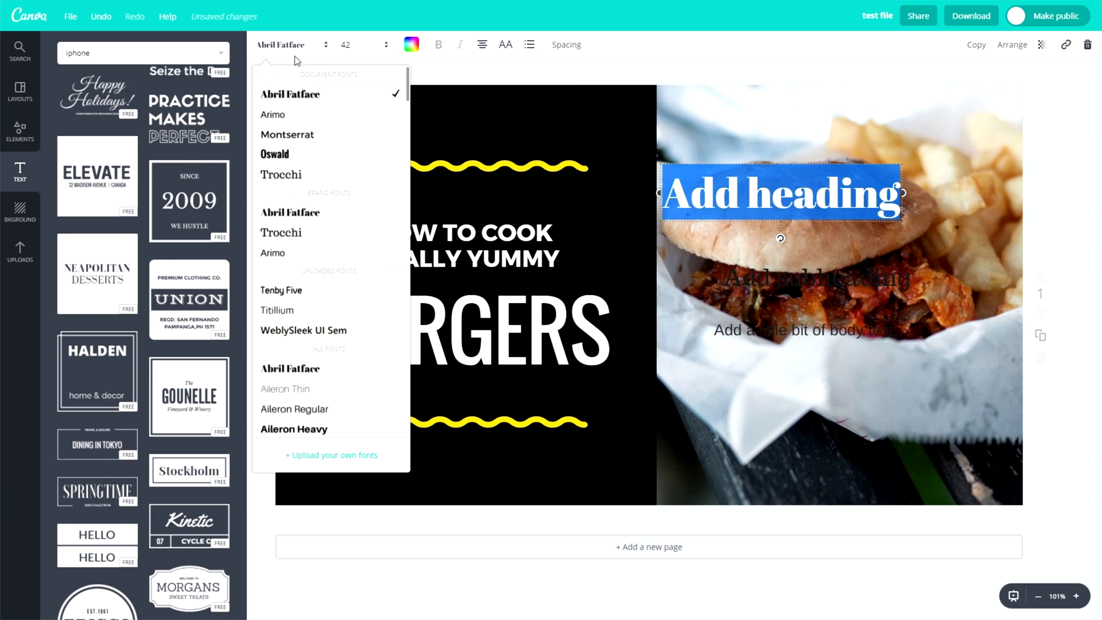
left_click(345, 45)
left_click(411, 46)
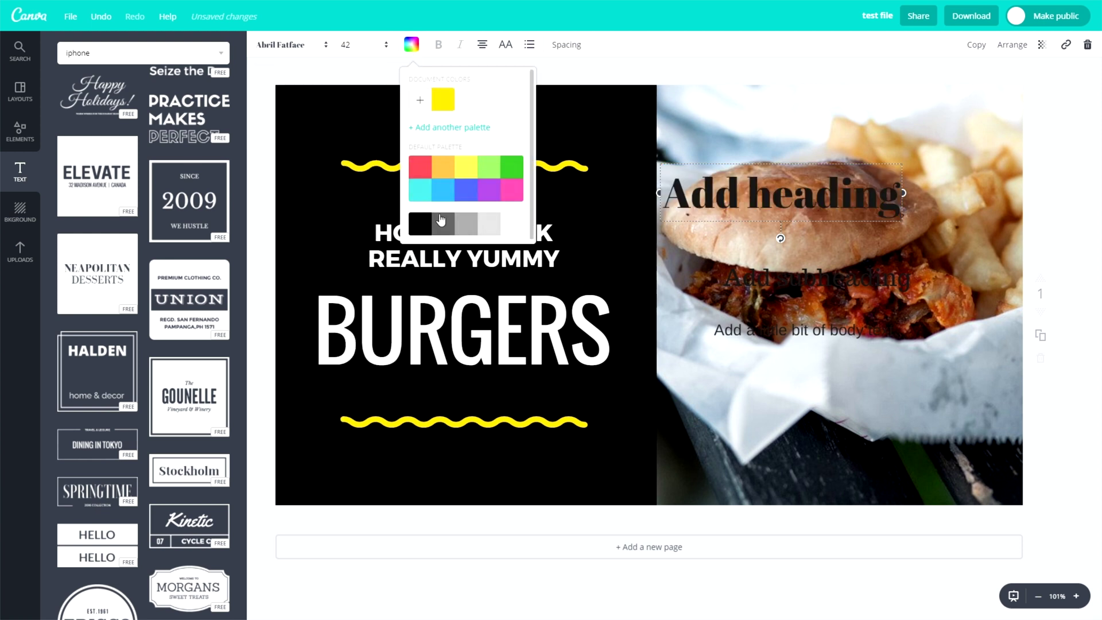
left_click(460, 168)
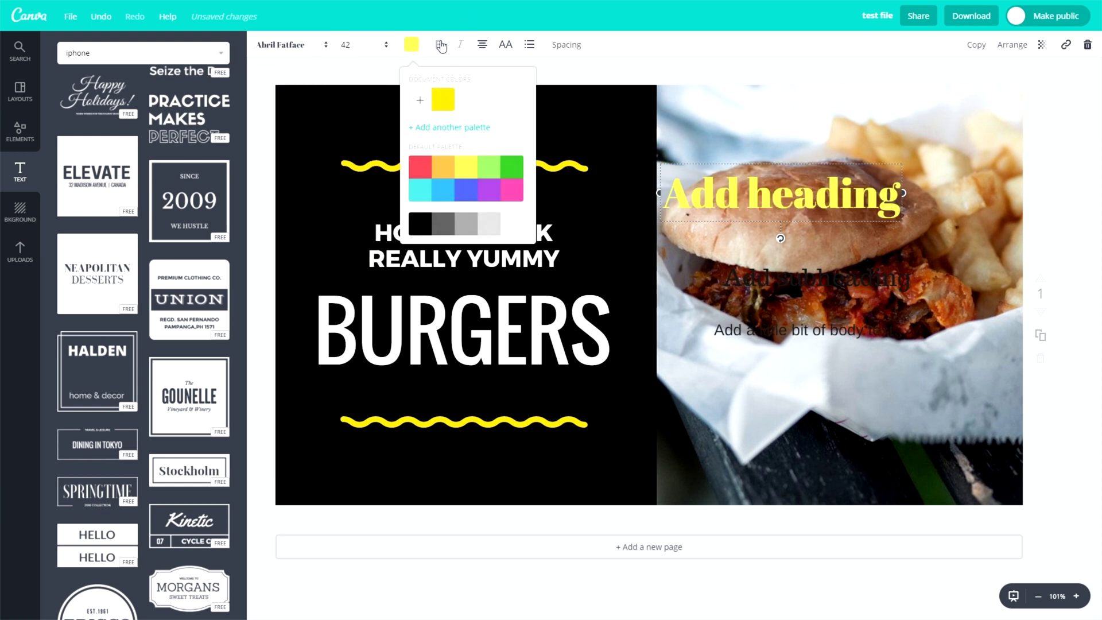
left_click(460, 50)
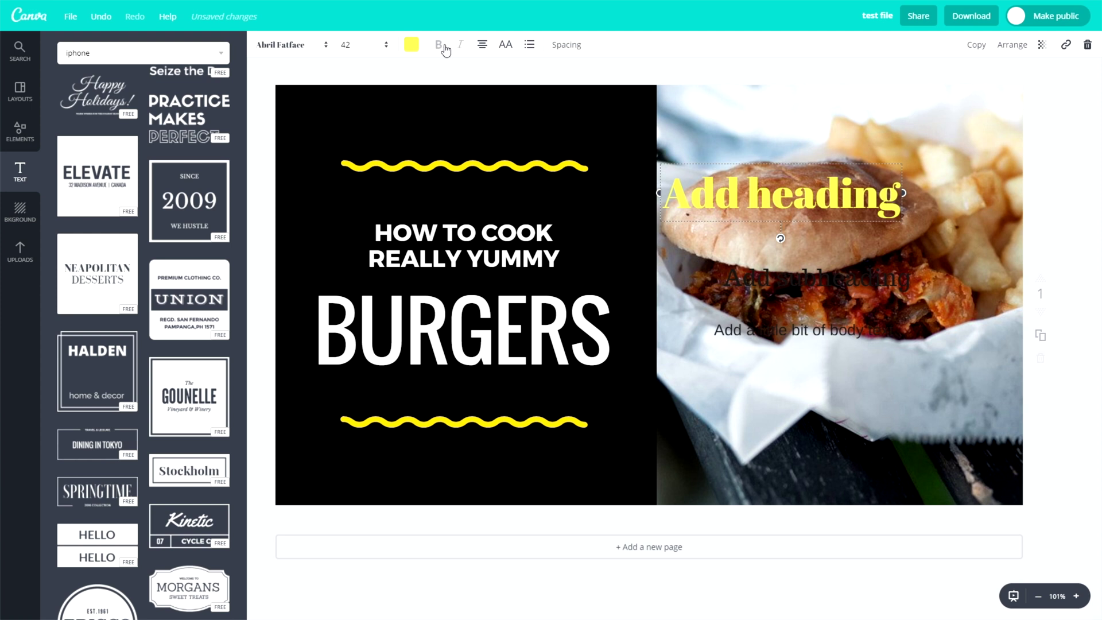
Try different alignments and uppercase on the heading, then return it to normal case.
left_click(483, 50)
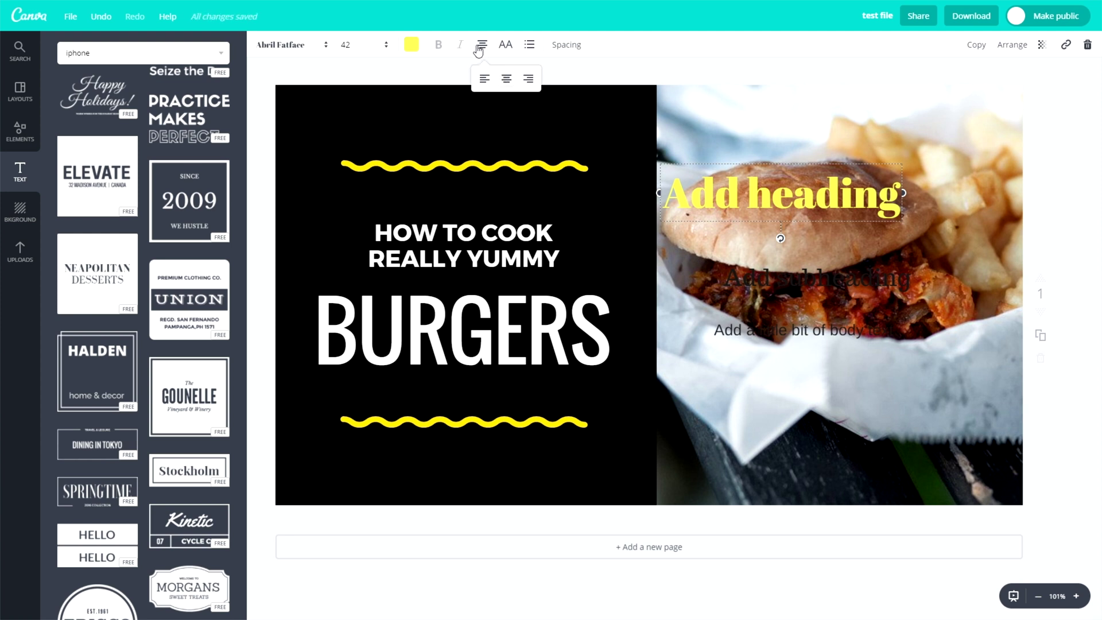
left_click(484, 84)
left_click(527, 78)
left_click(506, 79)
left_click(484, 84)
left_click(527, 79)
left_click(506, 78)
left_click(504, 52)
left_click(509, 46)
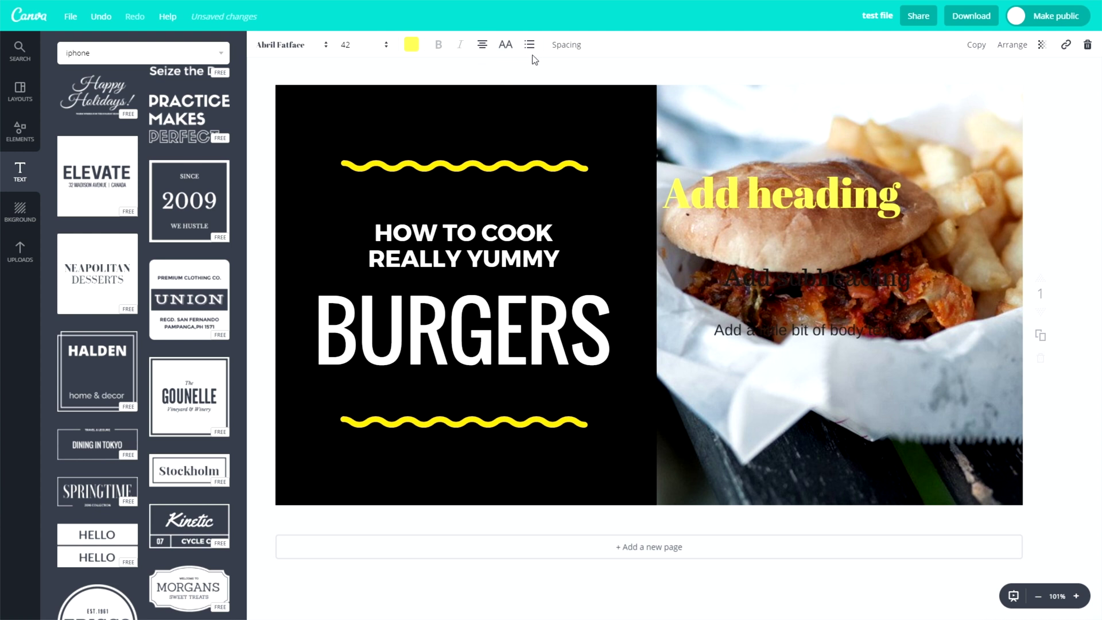
left_click(533, 56)
double_click(780, 195)
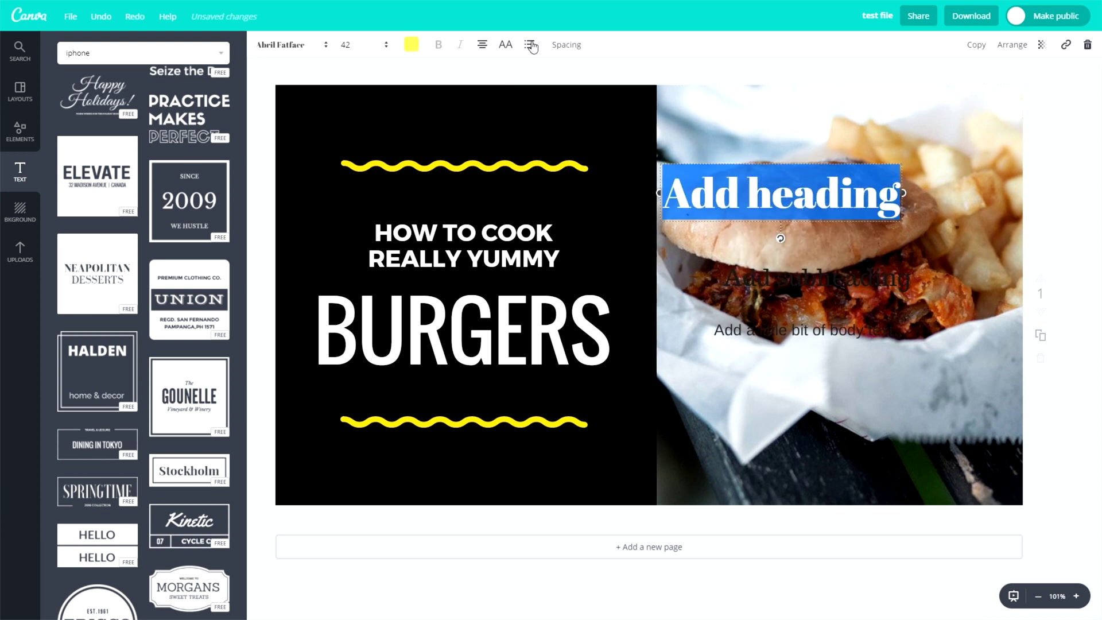
Set the heading's letter spacing to 450 and line height to 0.83.
left_click(563, 52)
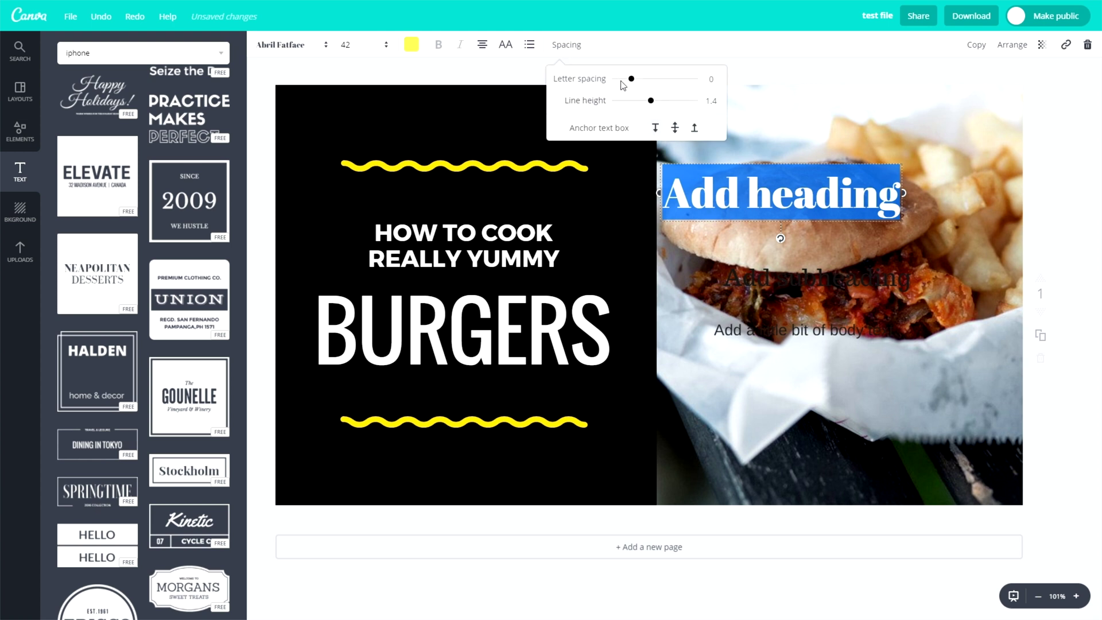
left_click_drag(631, 79, 629, 101)
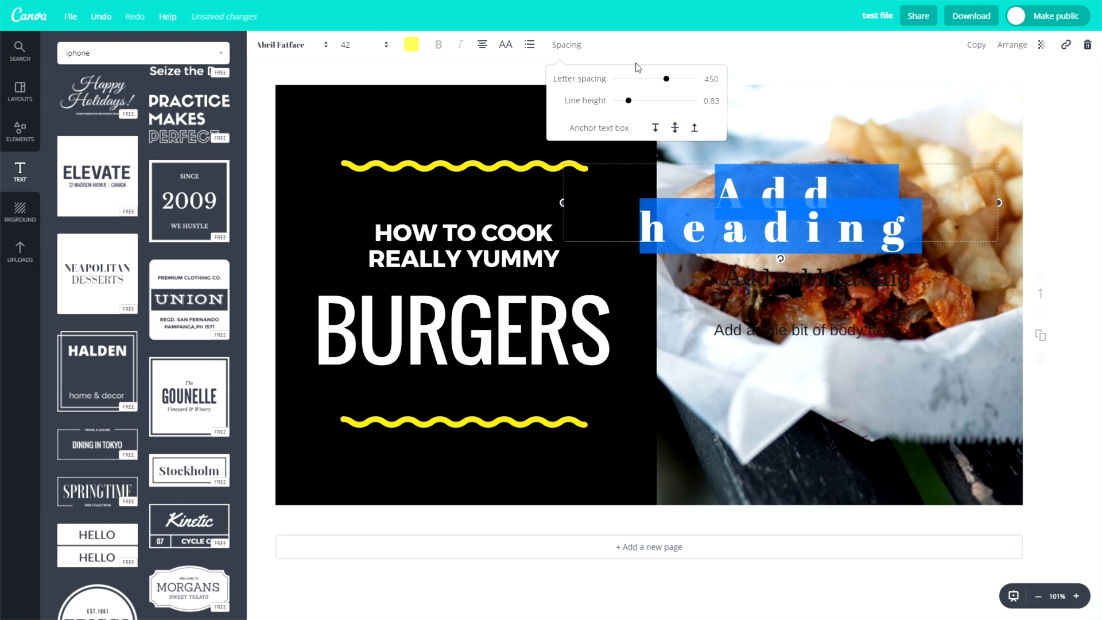
left_click(623, 51)
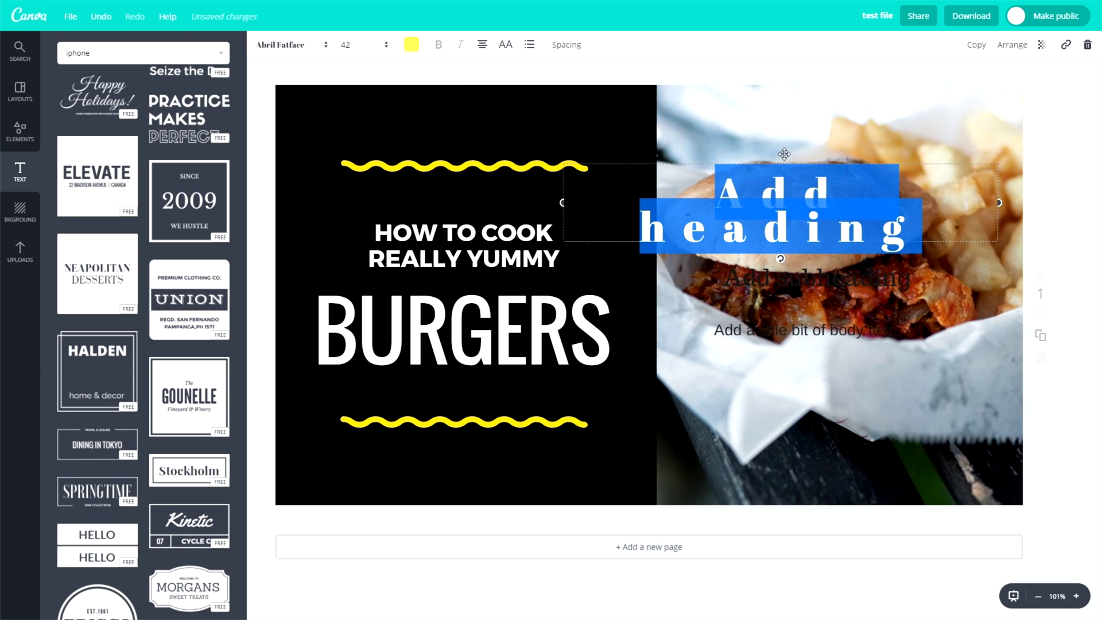
Move the heading over the HOW TO COOK text and send it backward.
left_click_drag(648, 162, 483, 189)
left_click(379, 293)
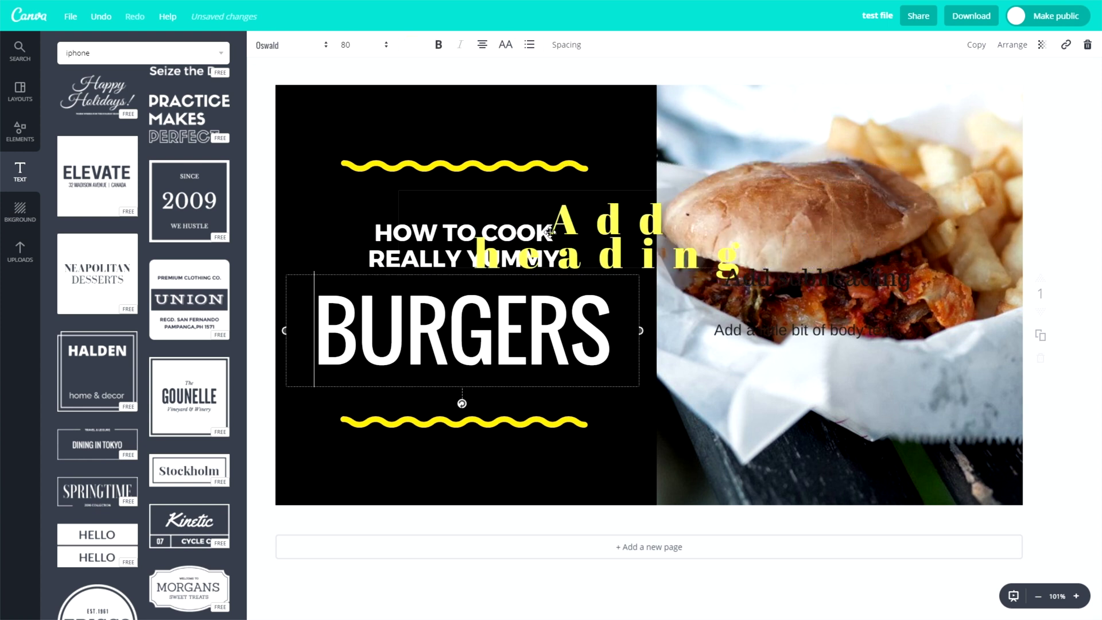
double_click(598, 221)
left_click(1012, 45)
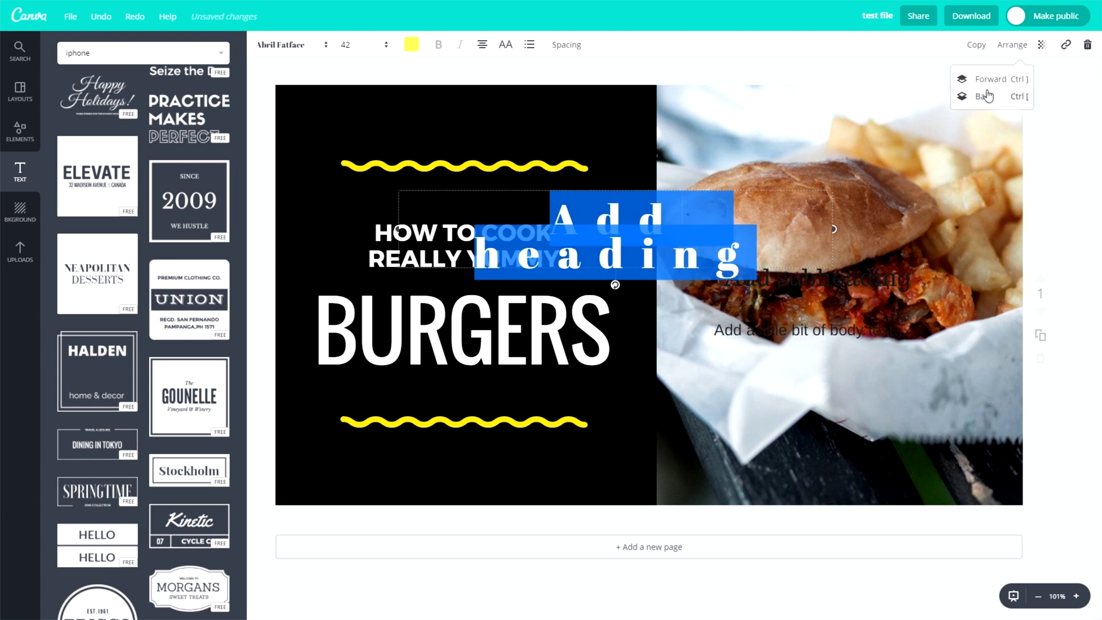
left_click(983, 96)
Nudge HOW TO COOK REALLY YUMMY up-left and place the heading atop the burger photo.
left_click(377, 236)
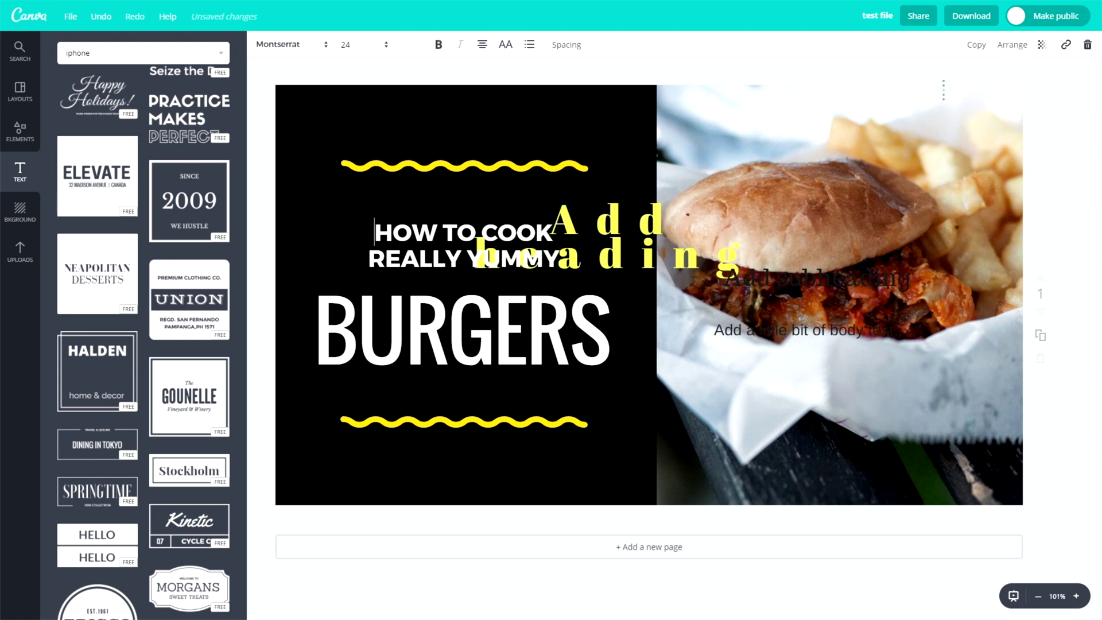
left_click_drag(491, 214, 478, 210)
left_click_drag(616, 225, 685, 192)
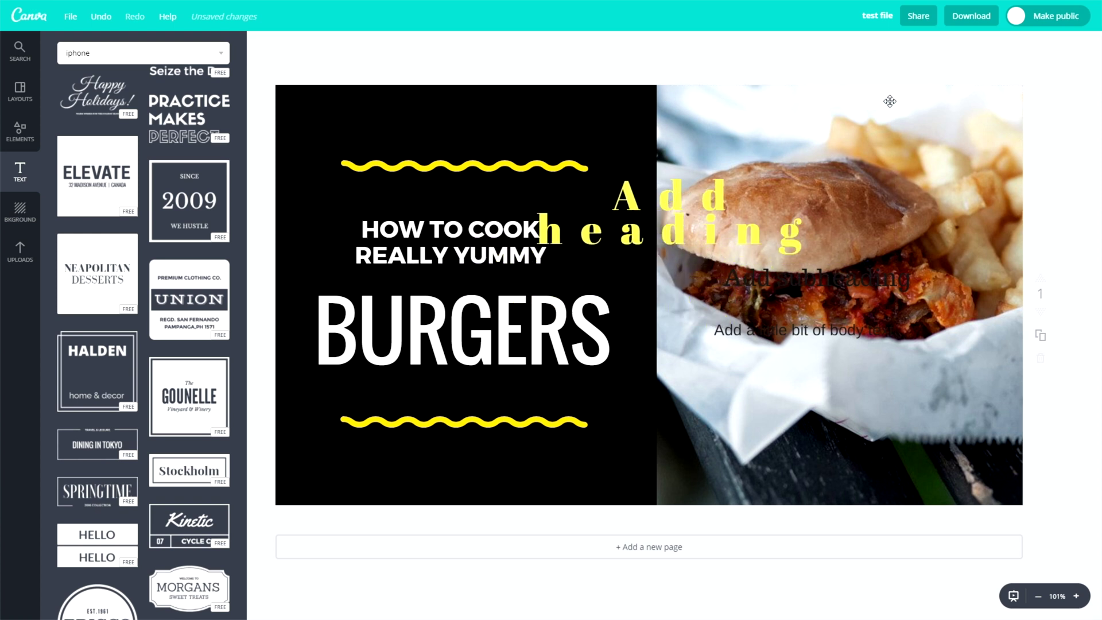
left_click_drag(685, 185, 849, 156)
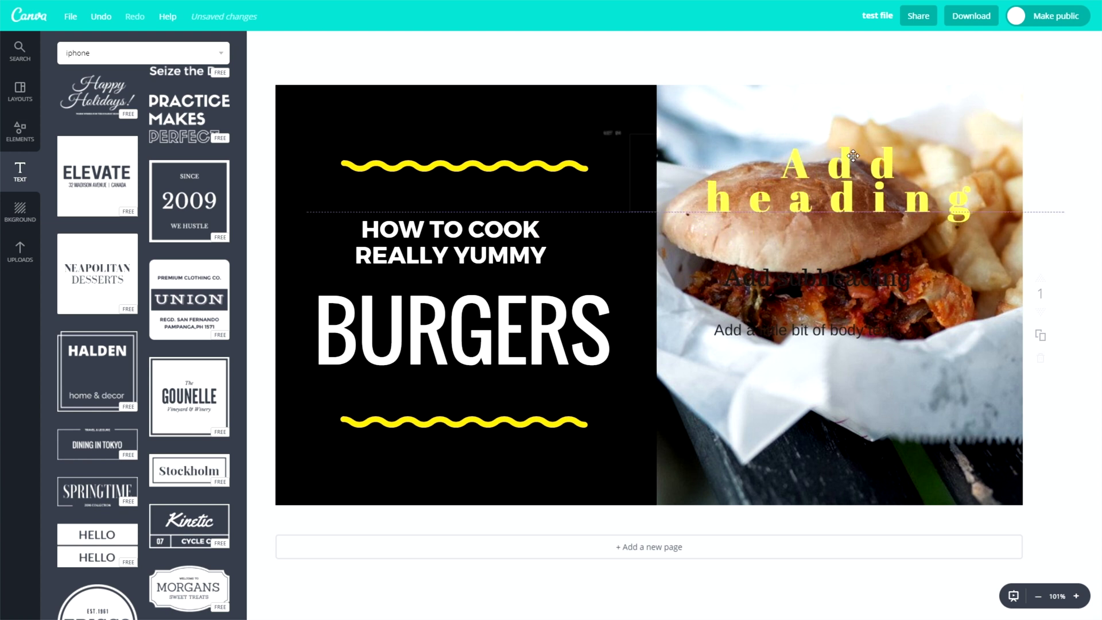
double_click(837, 167)
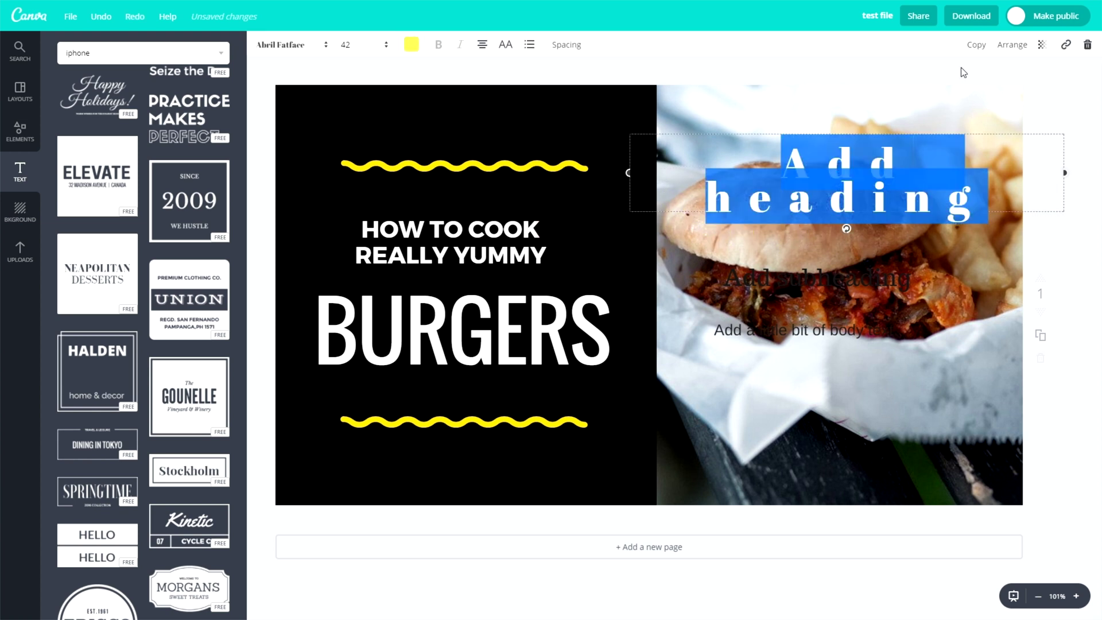
left_click(976, 46)
left_click_drag(850, 155, 843, 342)
left_click(1042, 46)
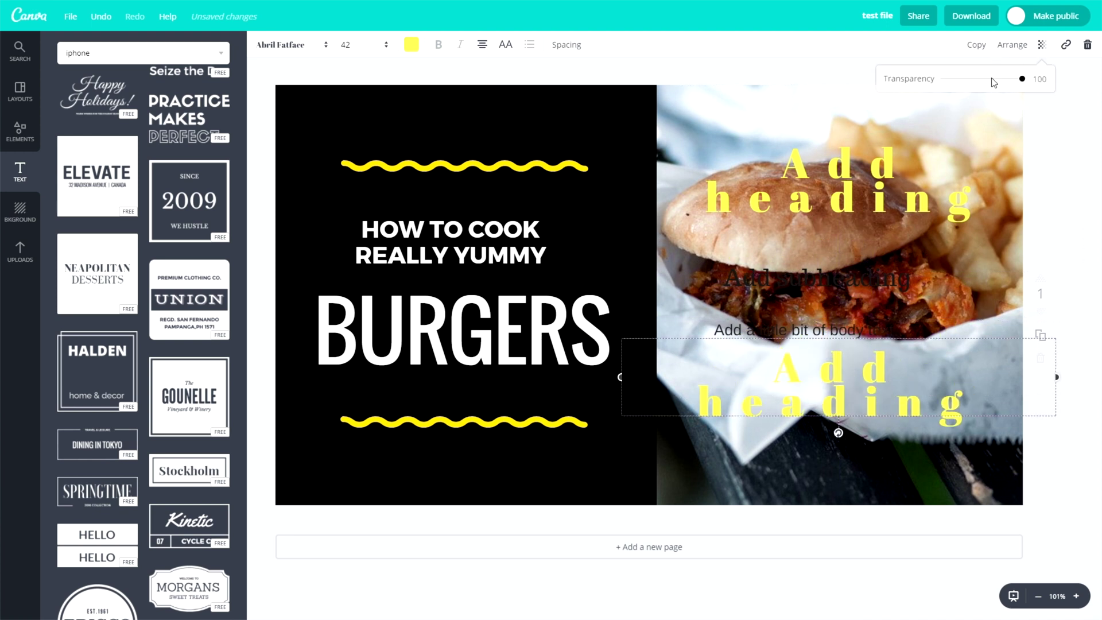
left_click_drag(1021, 80, 1057, 79)
left_click(1064, 46)
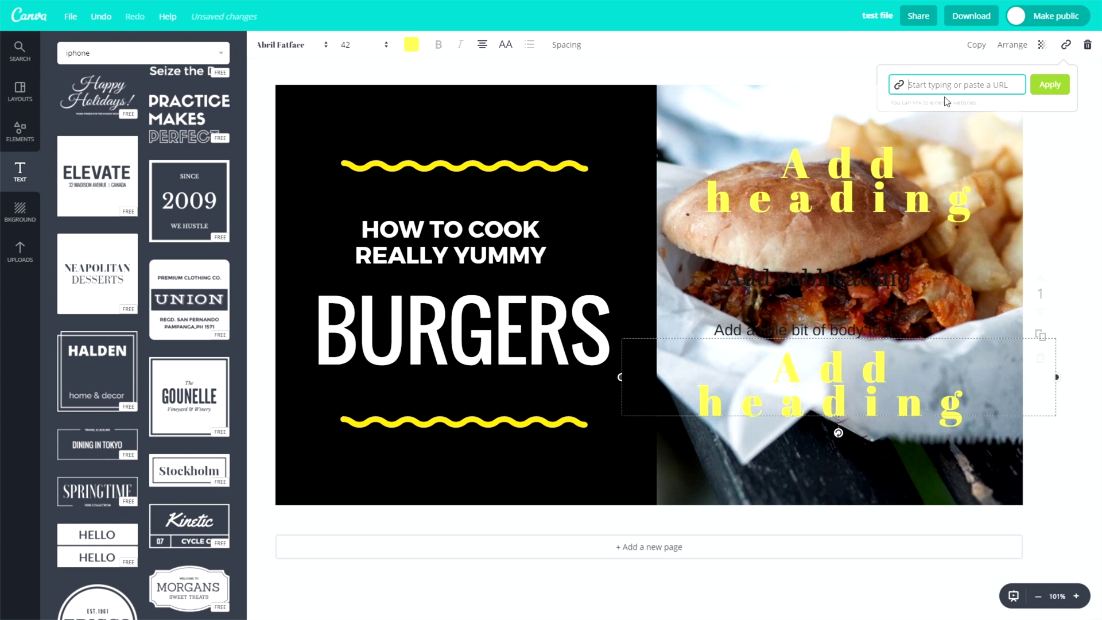
left_click(1086, 46)
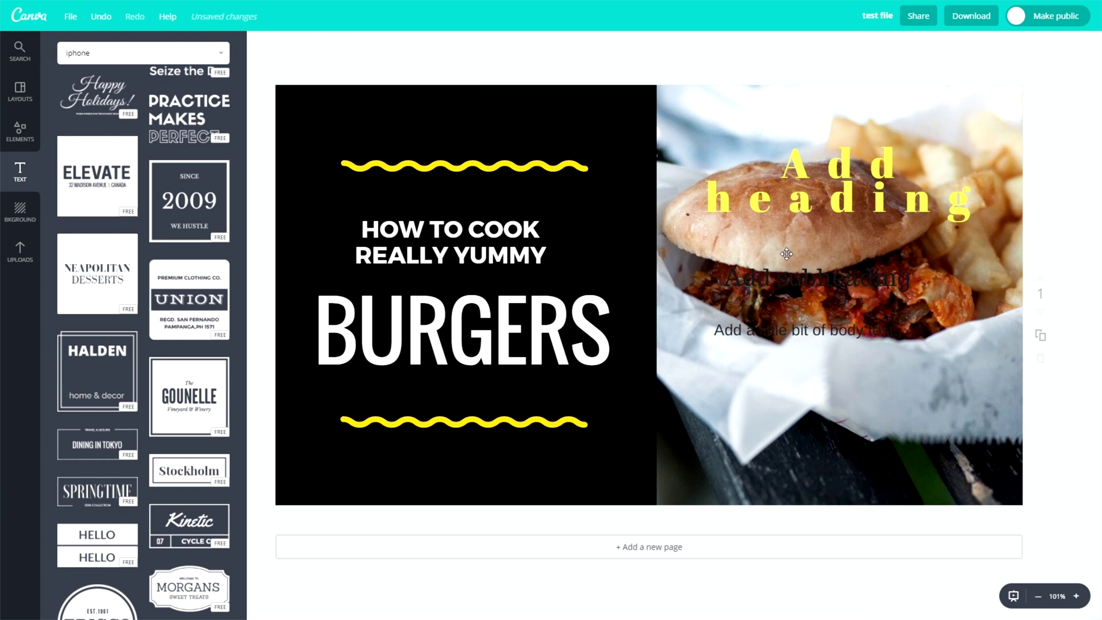
Try a pale-green pattern page background, then undo it.
left_click(21, 217)
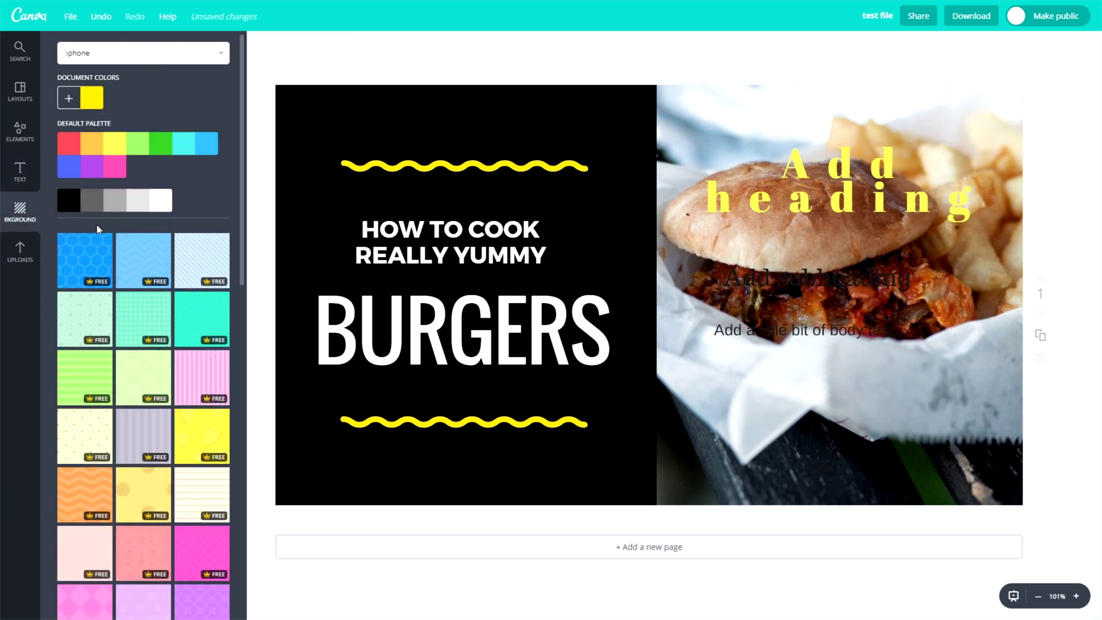
scroll(88, 289, "down", 3)
left_click(143, 200)
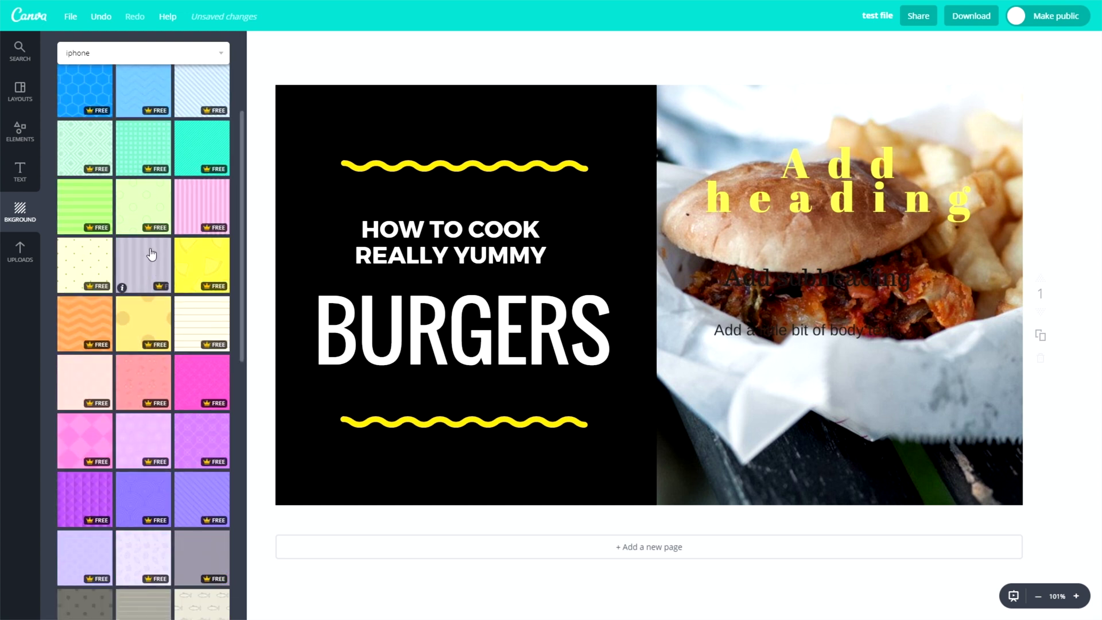
left_click_drag(656, 132, 693, 112)
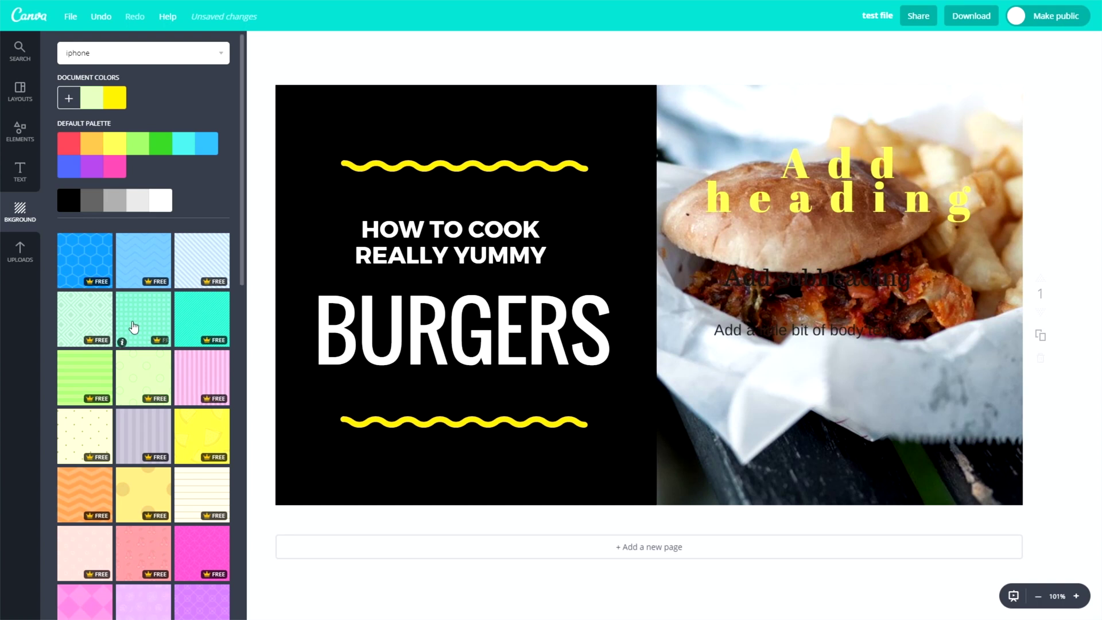
left_click(138, 320)
key("ctrl+z")
key("ctrl+z")
key("ctrl+z")
key("ctrl+z")
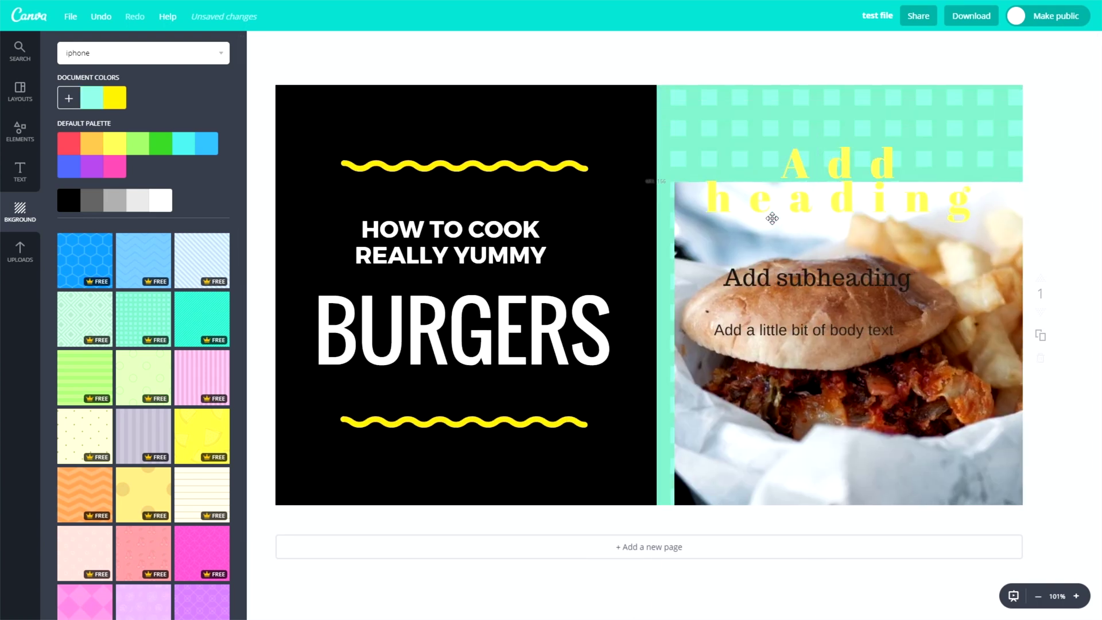
left_click_drag(756, 126, 667, 256)
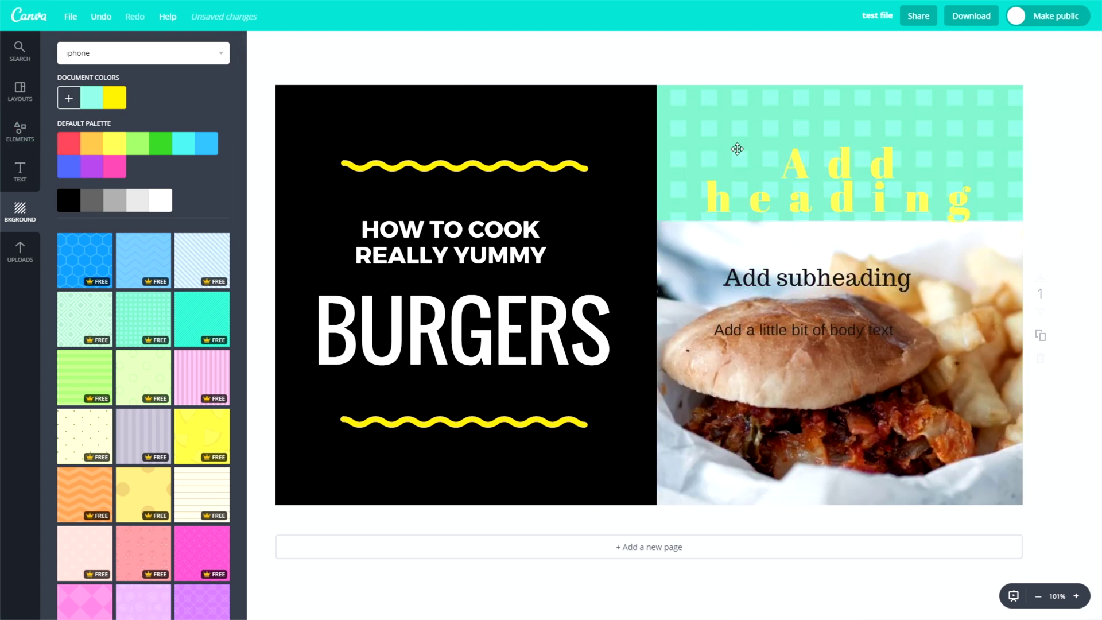
Remove the aqua background, fill the page light green, and delete every element.
left_click(726, 112)
left_click_drag(711, 109, 695, 519)
left_click_drag(741, 152, 707, 376)
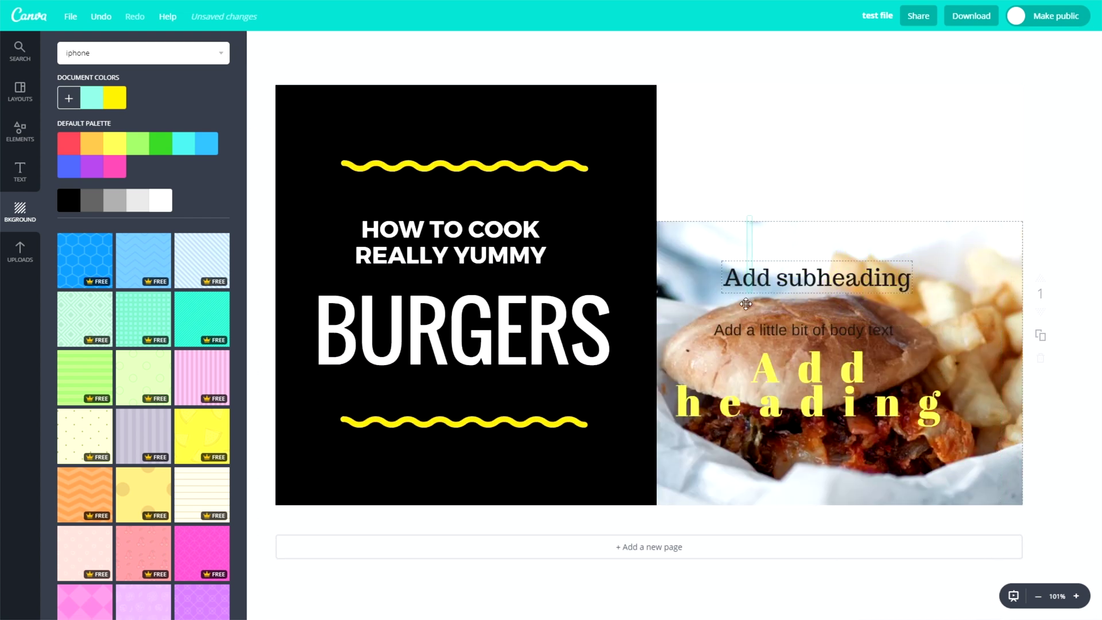
left_click(136, 150)
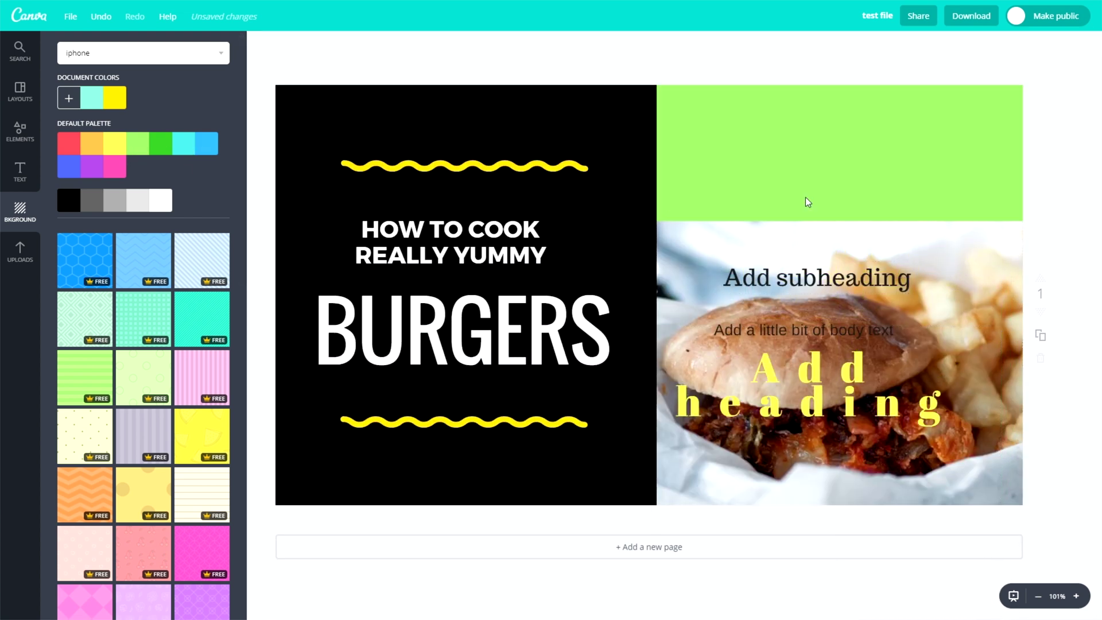
mouse_move(566, 226)
left_mouse_down()
mouse_move(561, 239)
mouse_move(637, 390)
left_mouse_up()
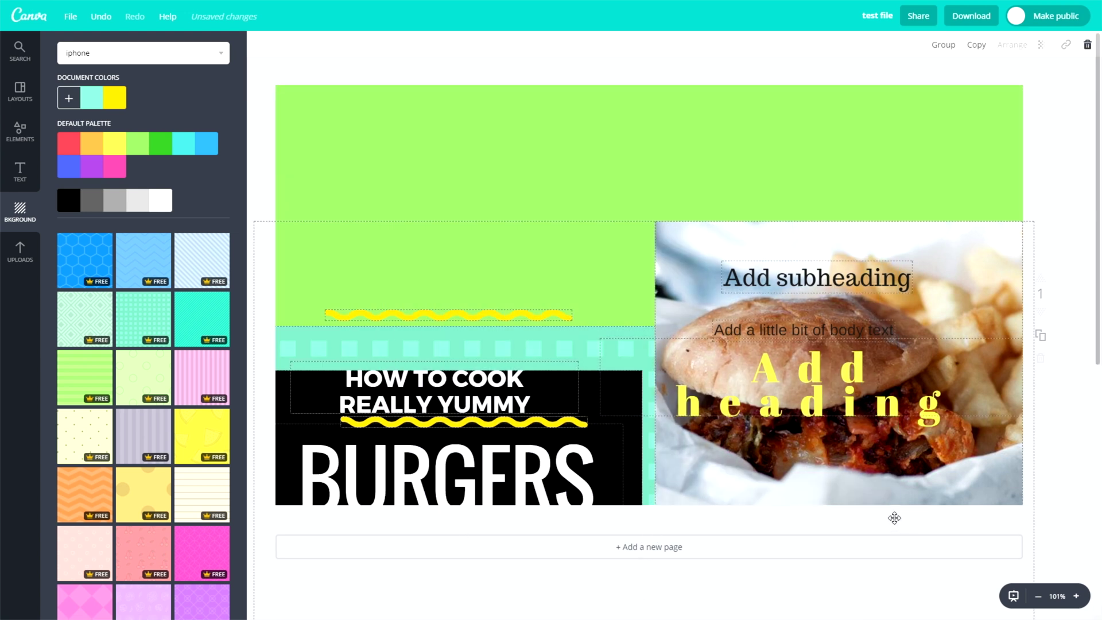
key("Delete")
Change the empty page's background from green to orange, then sky blue.
left_click_drag(329, 211, 962, 557)
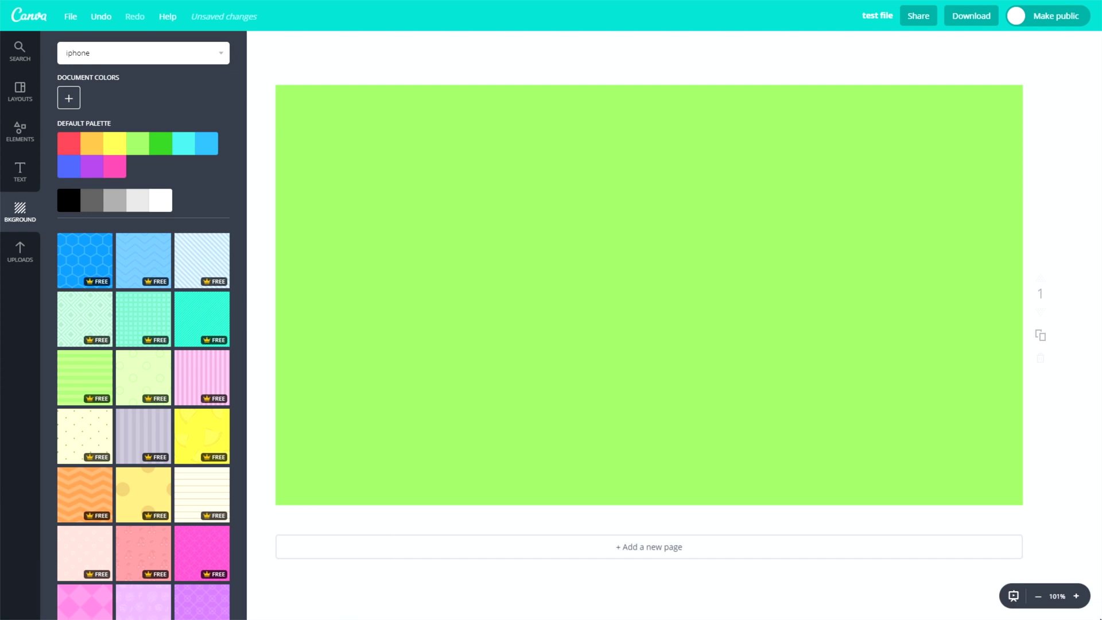
left_click(84, 144)
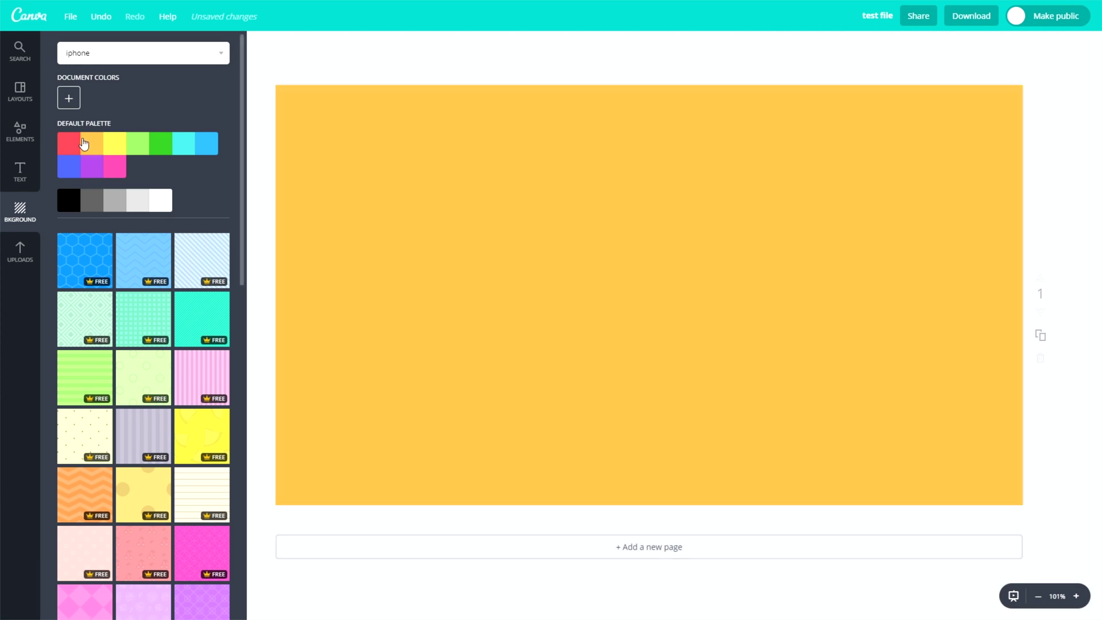
left_click(206, 142)
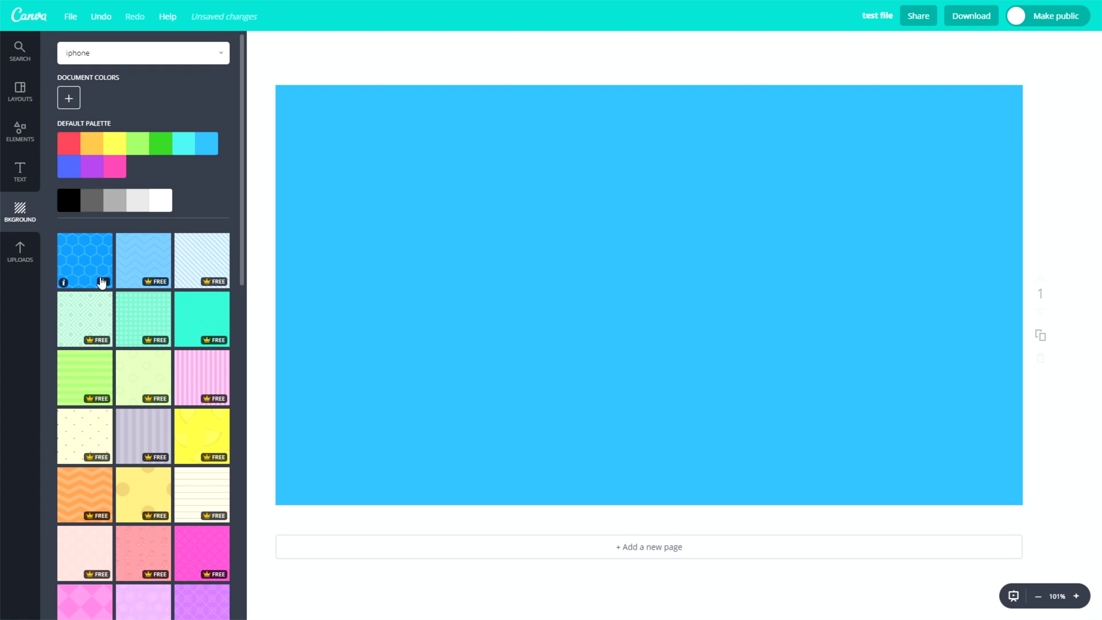
Add a new page, duplicate it, then delete pages 3 and 2.
scroll(103, 283, "down", 5)
left_click(655, 552)
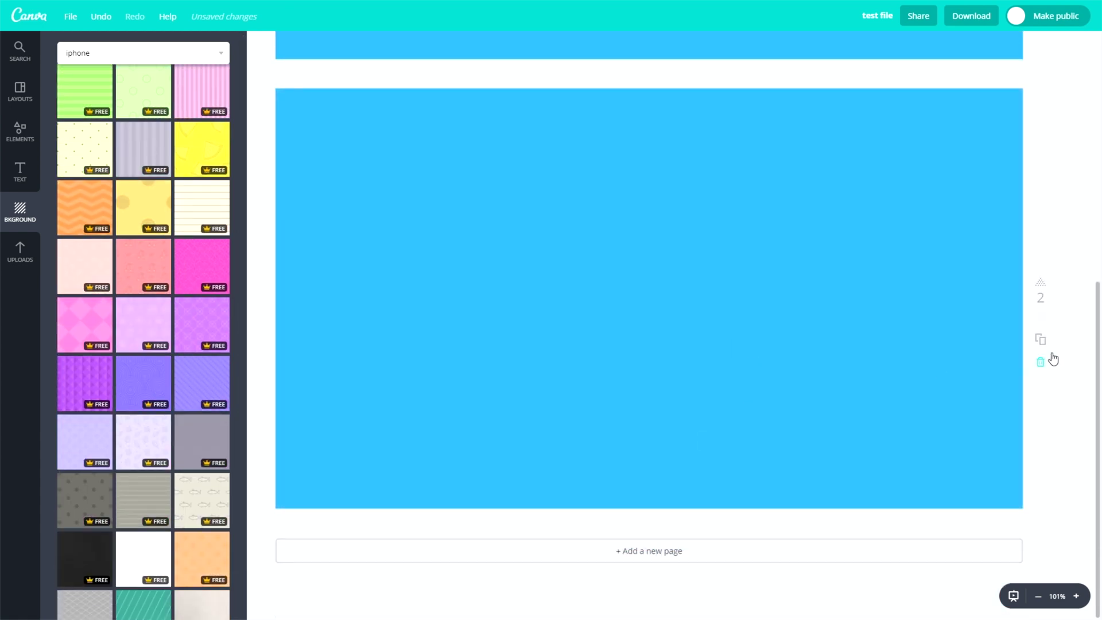
left_click(1041, 340)
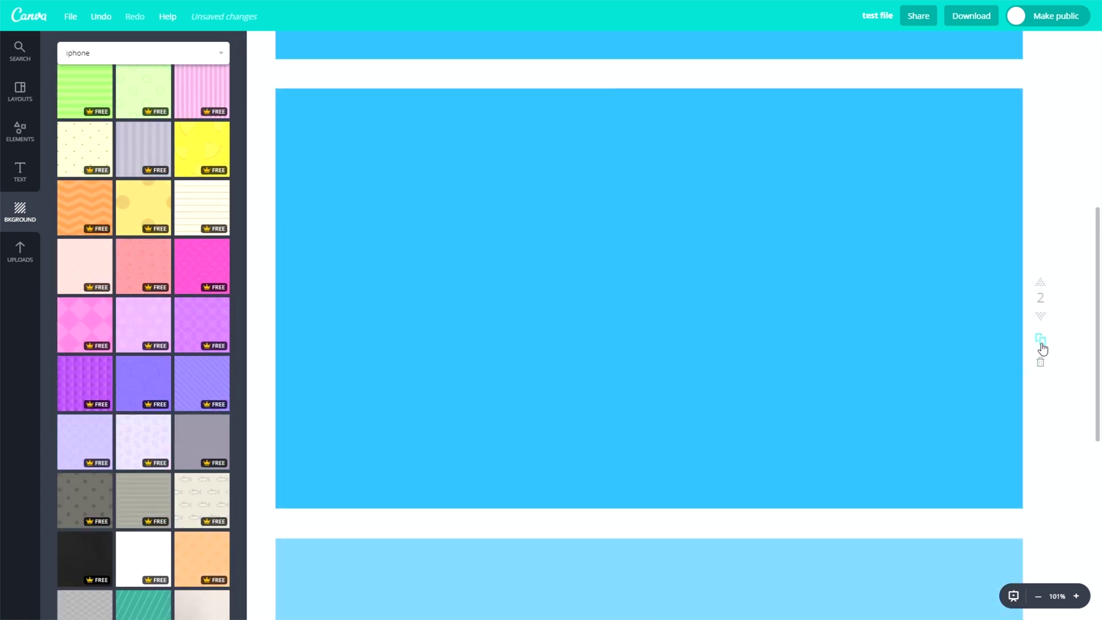
left_click(1040, 361)
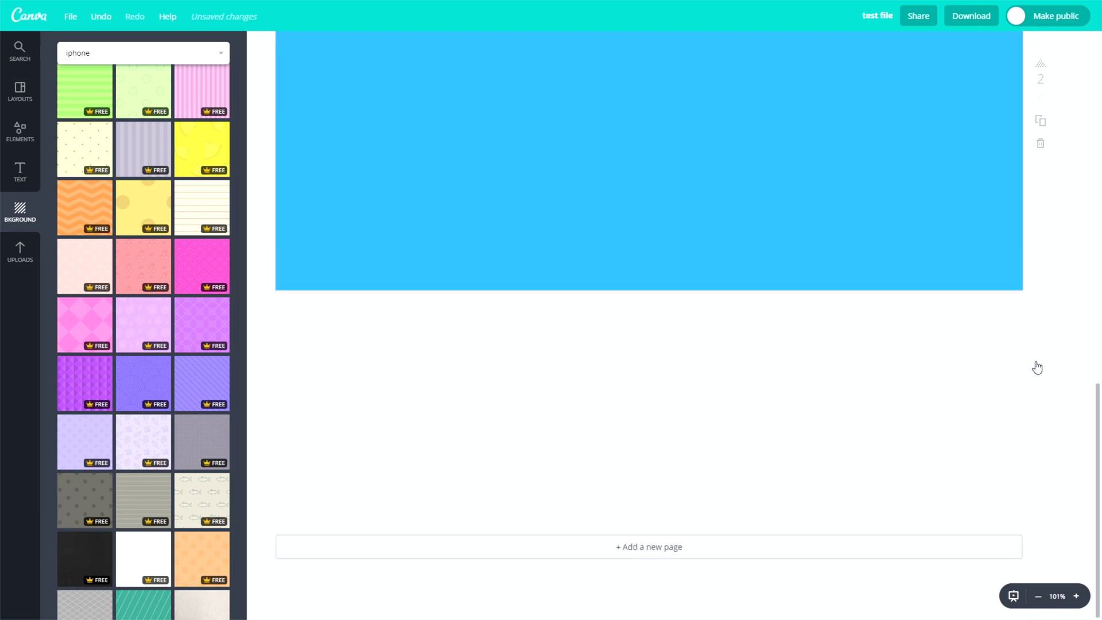
left_click(1041, 356)
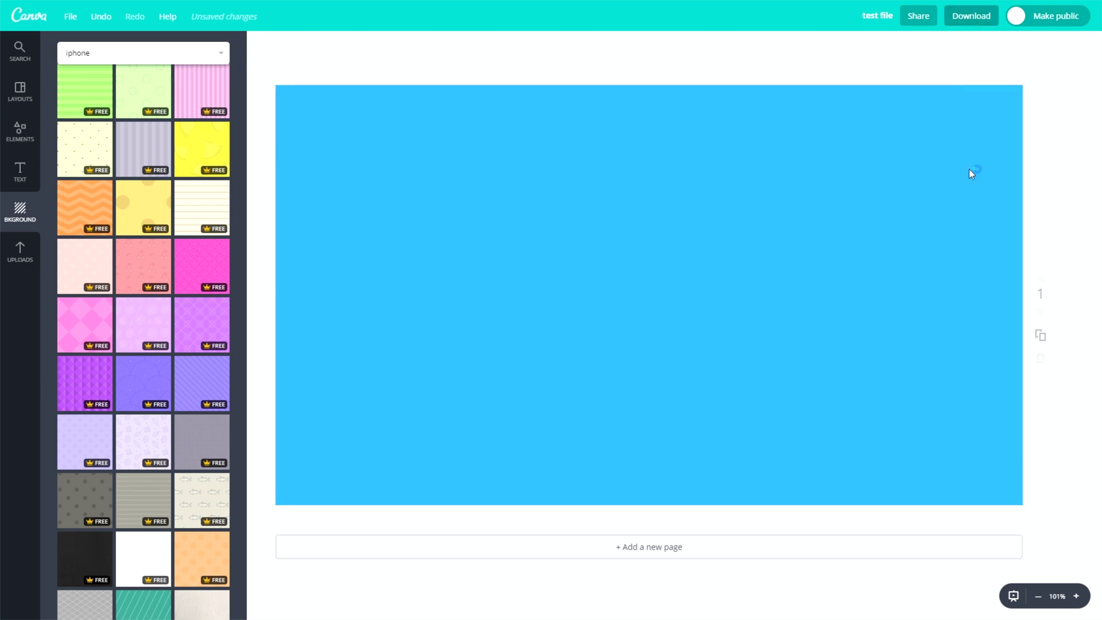
Duplicate page 1 into a second sky-blue page and look at the download options without downloading.
left_click(1032, 336)
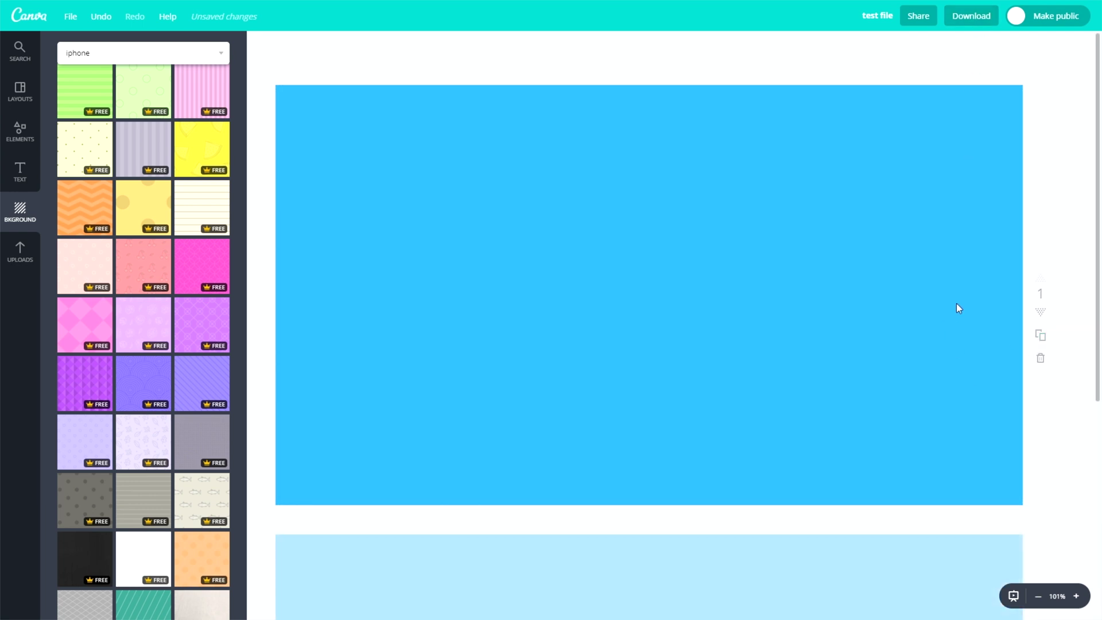
left_click(974, 17)
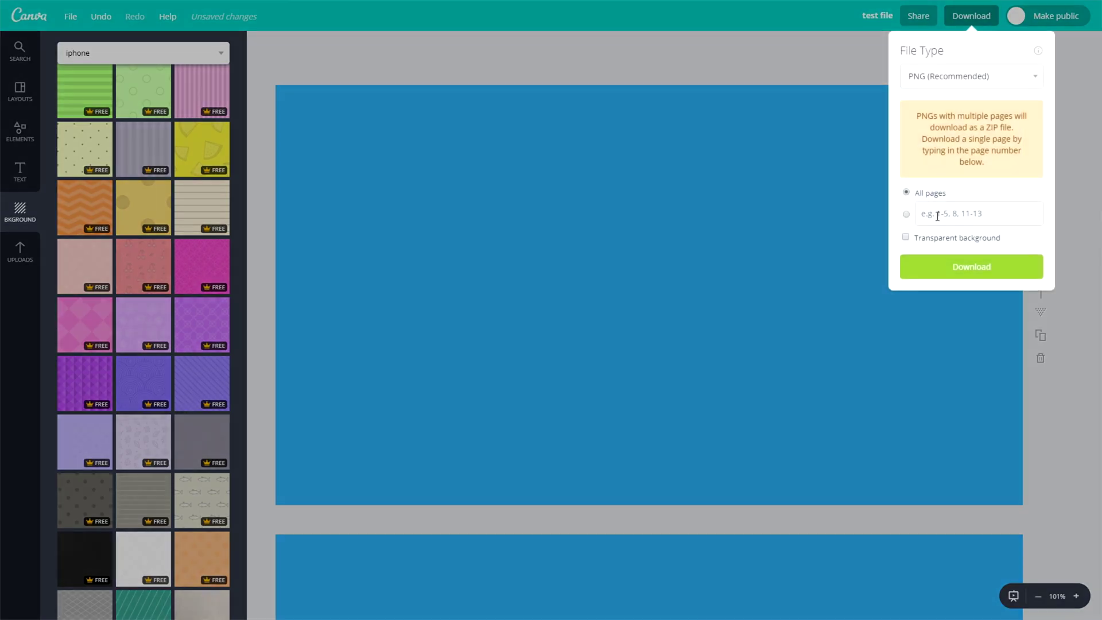
left_click(938, 211)
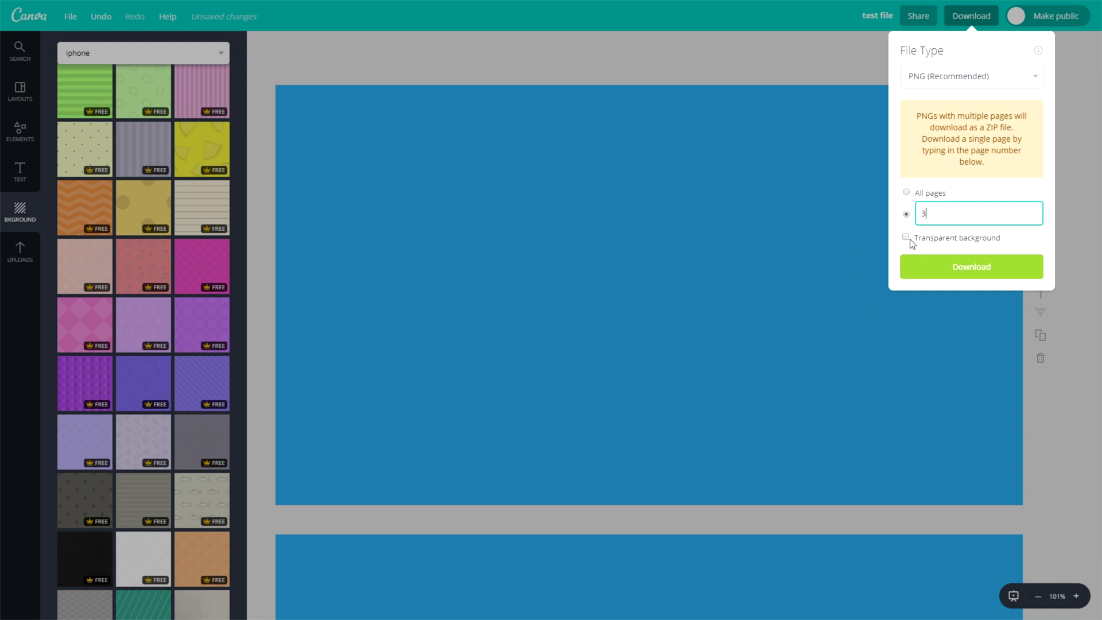
left_click(634, 187)
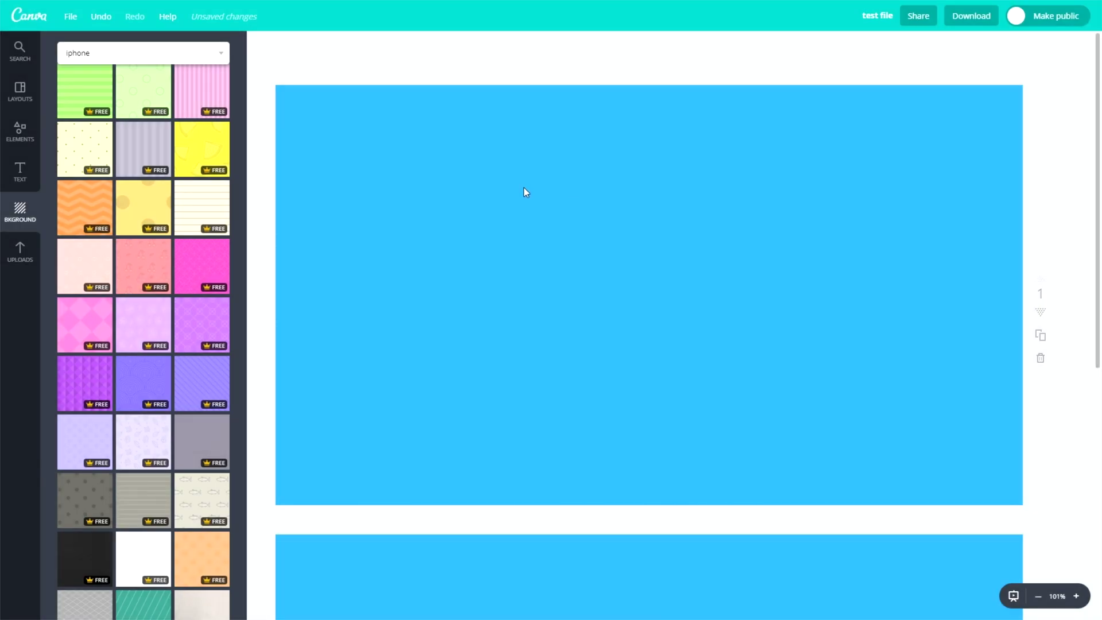
left_click(970, 17)
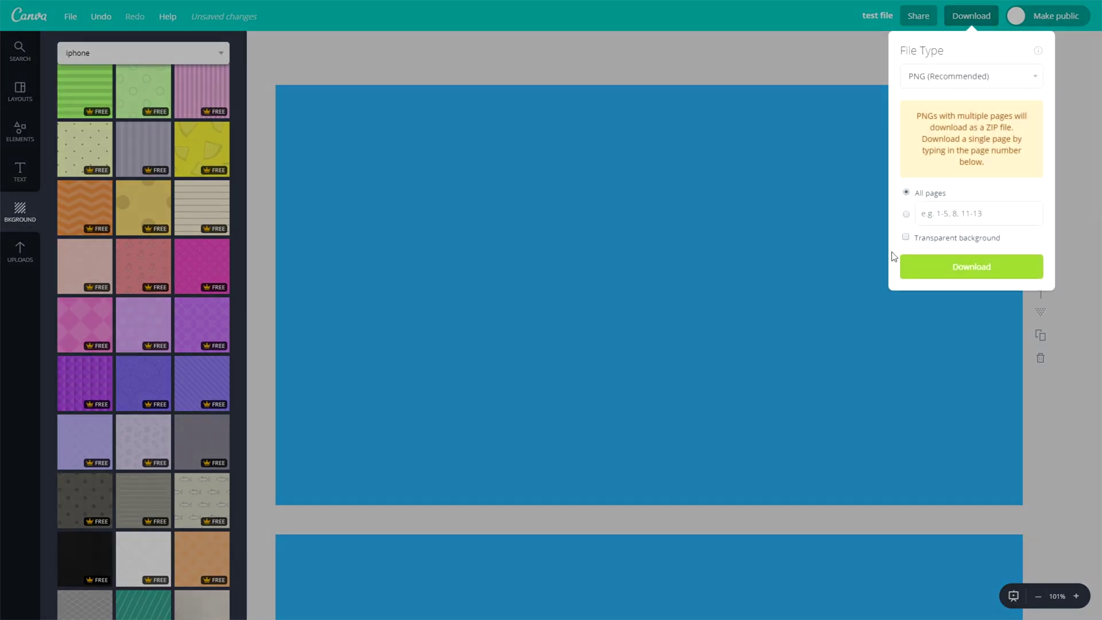
left_click(775, 261)
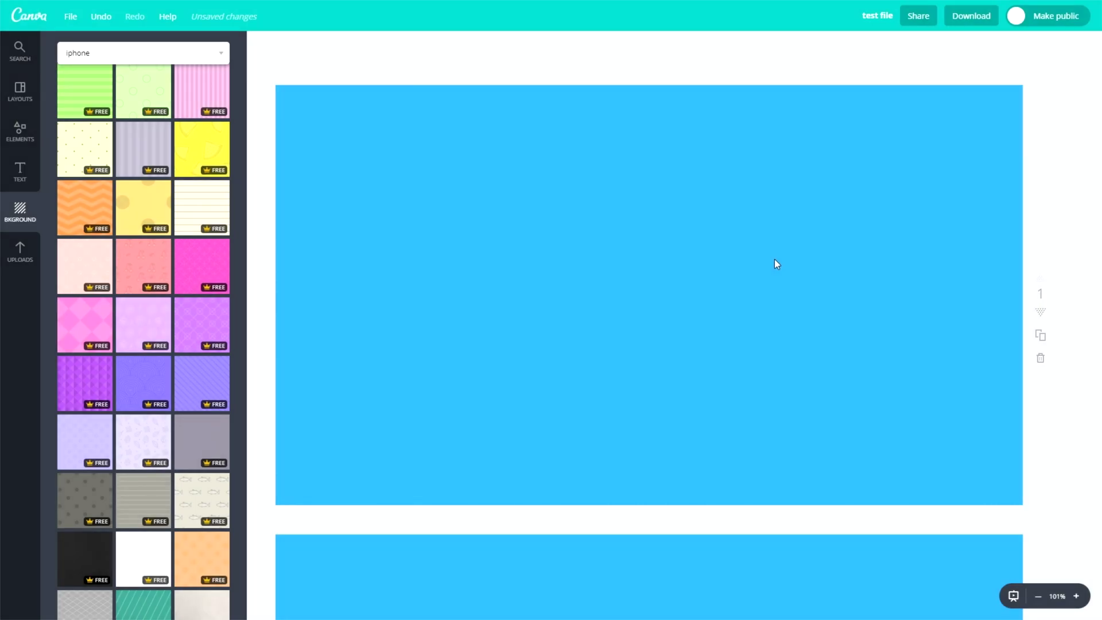
Place the money-balls upload on page 1 and delete it, then preview the BlackBrick screenshot.
left_click(22, 251)
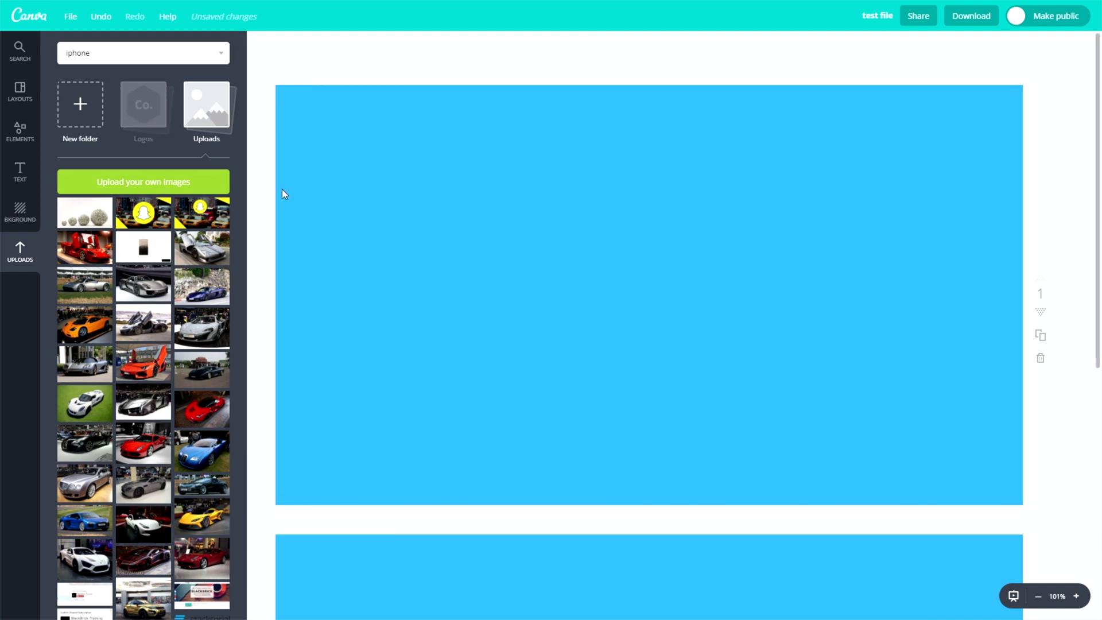
left_click_drag(84, 213, 481, 233)
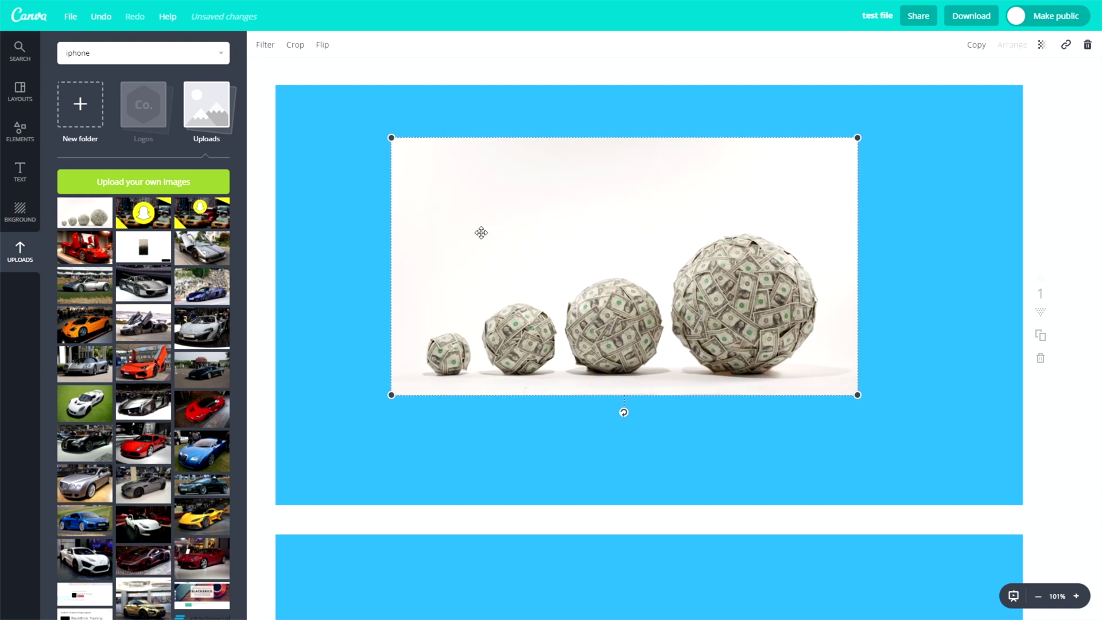
key("Delete")
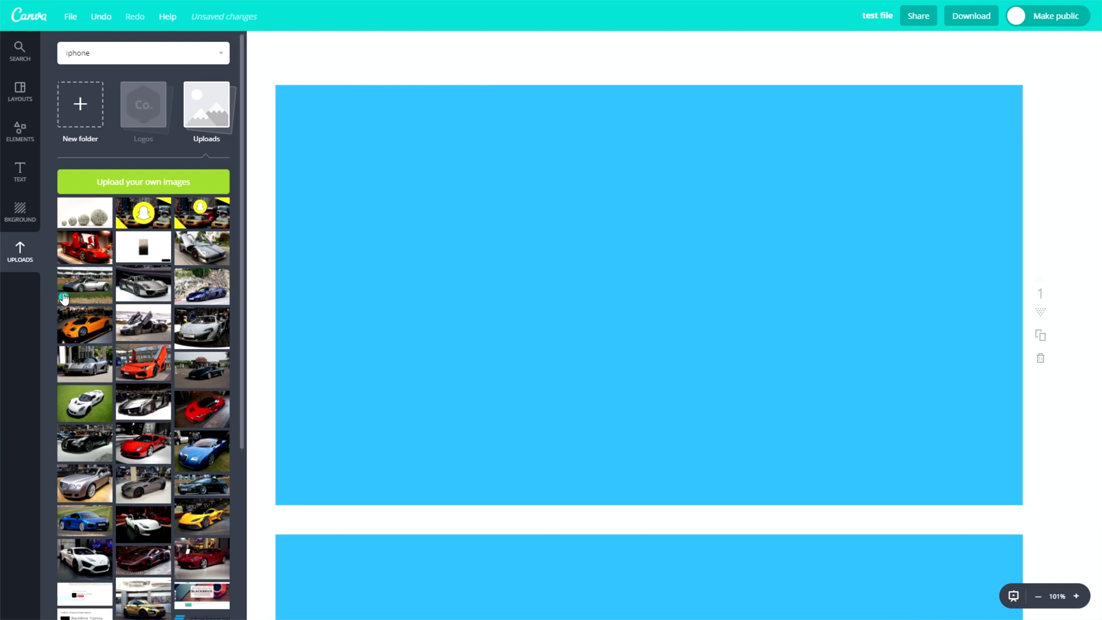
scroll(256, 492, "down", 4)
scroll(184, 442, "down", 3)
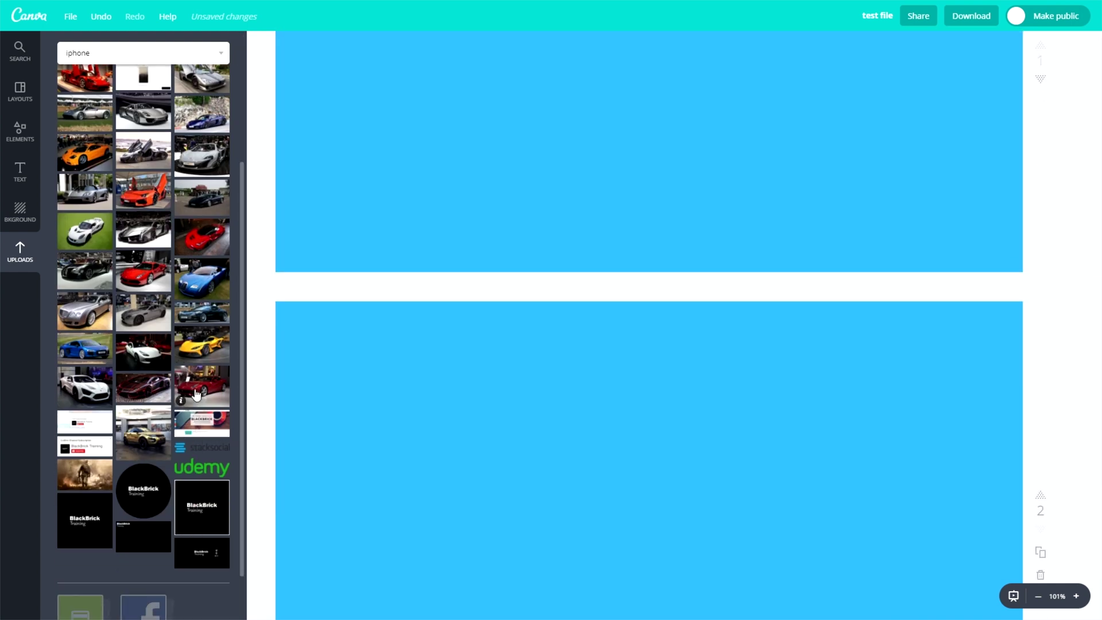
left_click_drag(195, 424, 570, 192)
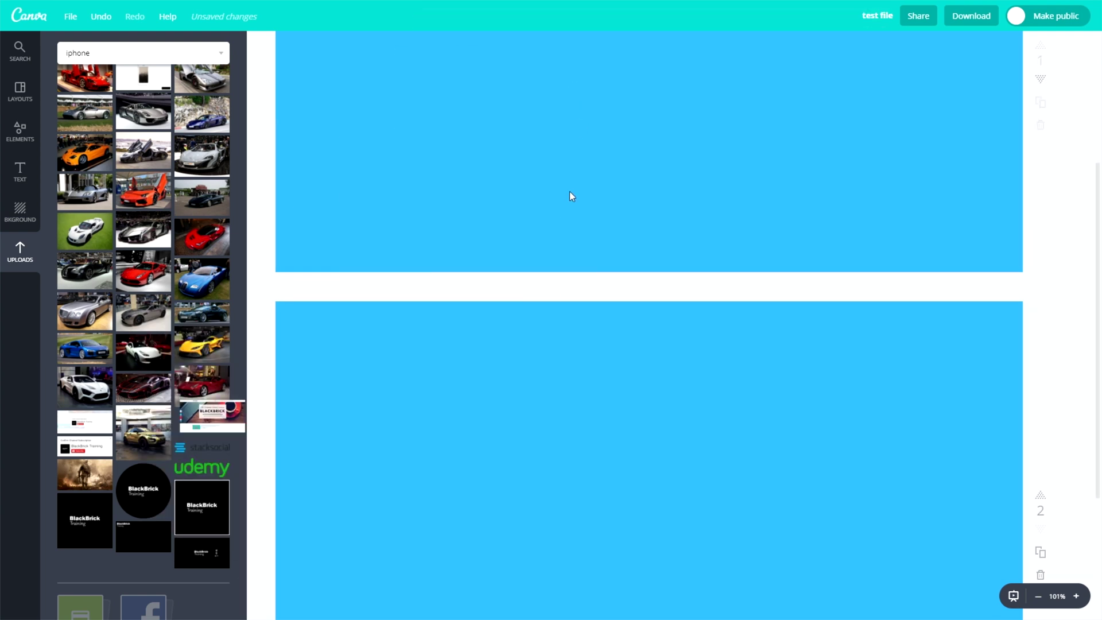
Show the iphone image search results and scroll through the empty sky-blue pages.
left_click(20, 51)
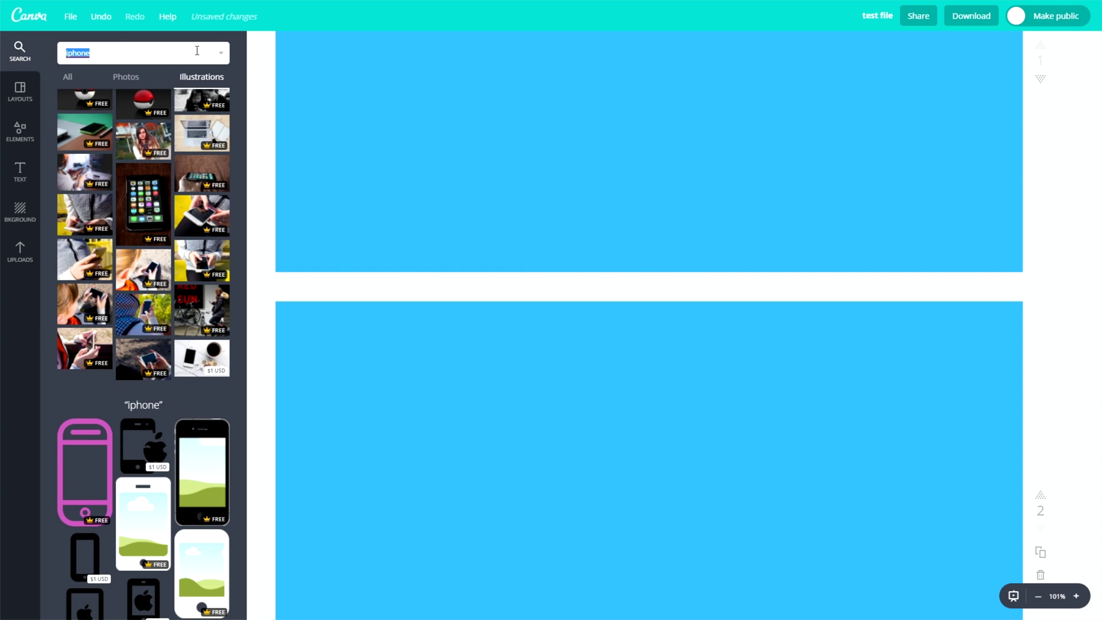
left_click(496, 140)
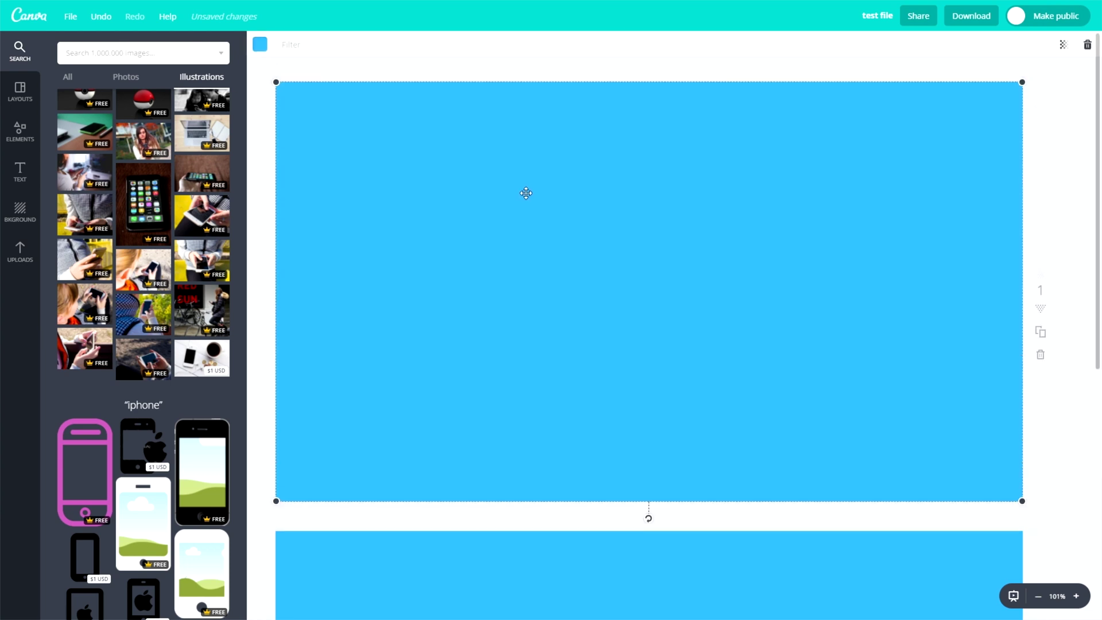
scroll(447, 195, "down", 4)
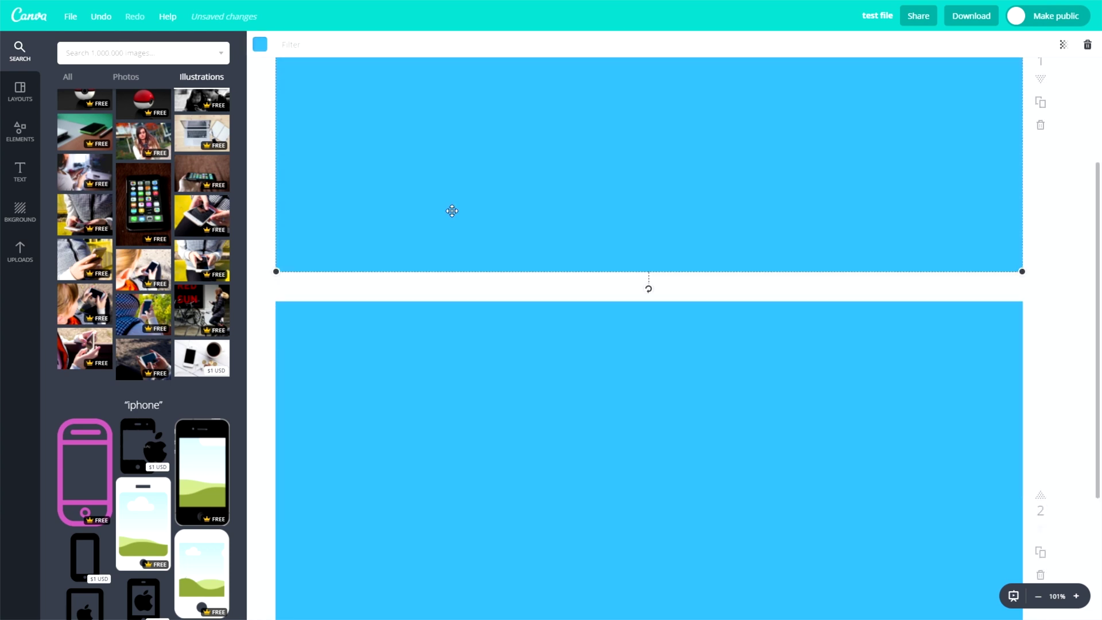
scroll(442, 223, "down", 4)
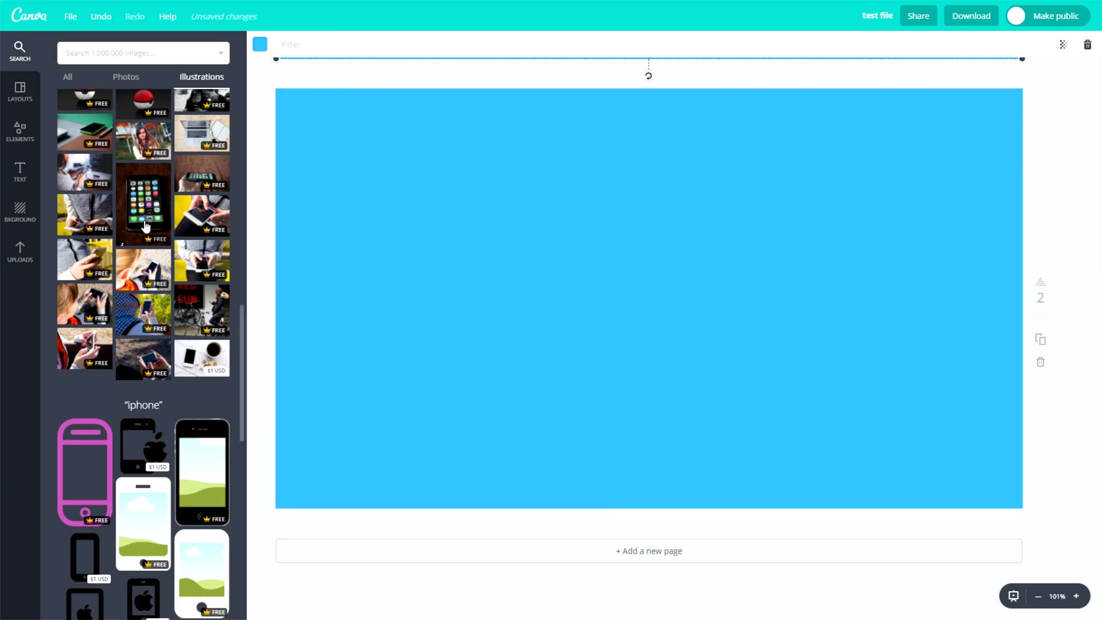
scroll(182, 374, "up", 5)
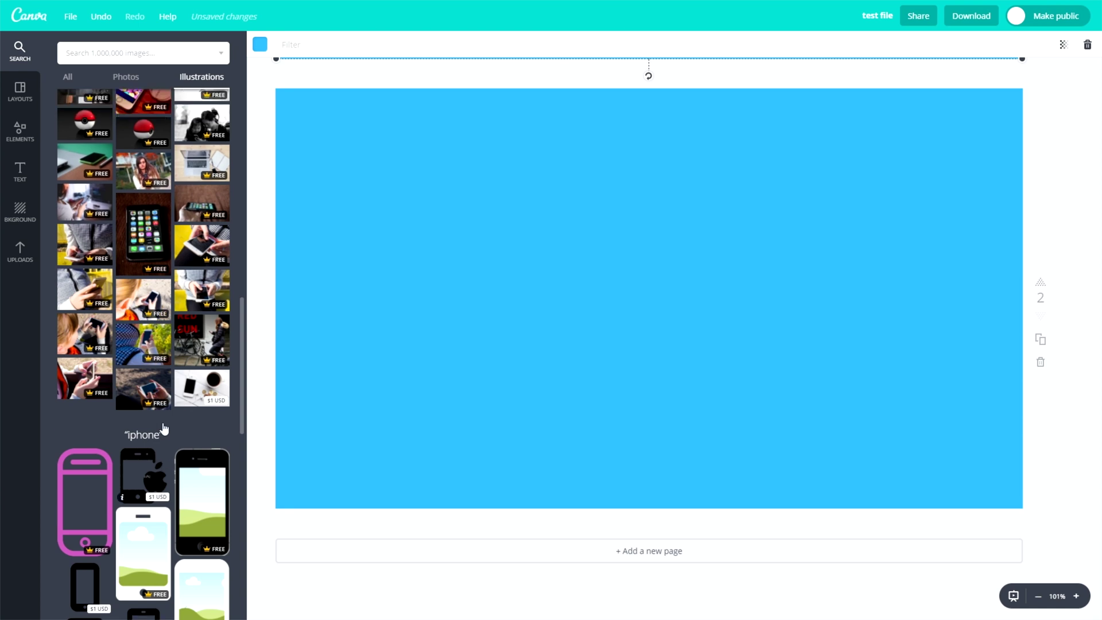